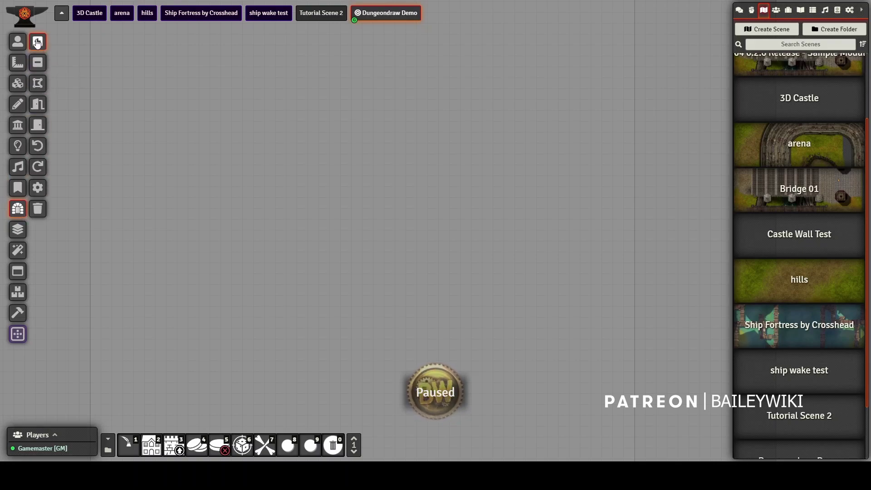
Step: Draw a rectangular dungeon room about 18 by 15 grid squares in the middle of the scene
scroll(281, 195, "up", 5)
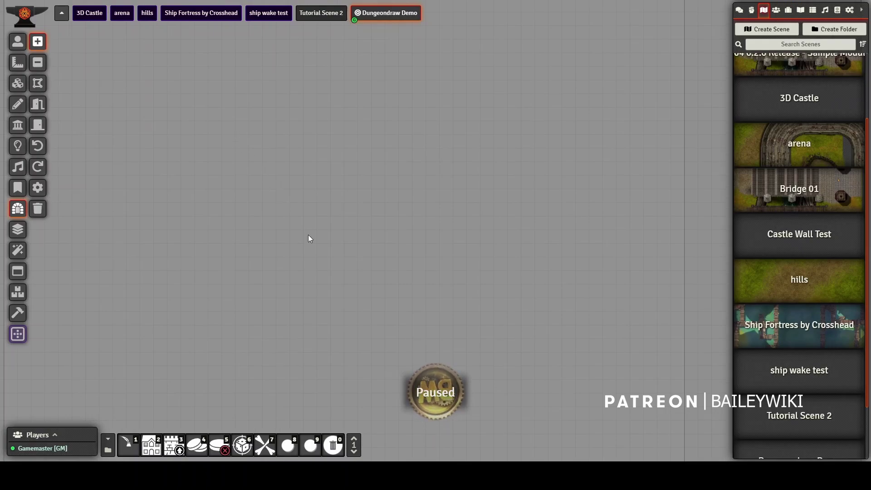
left_click_drag(469, 320, 478, 340)
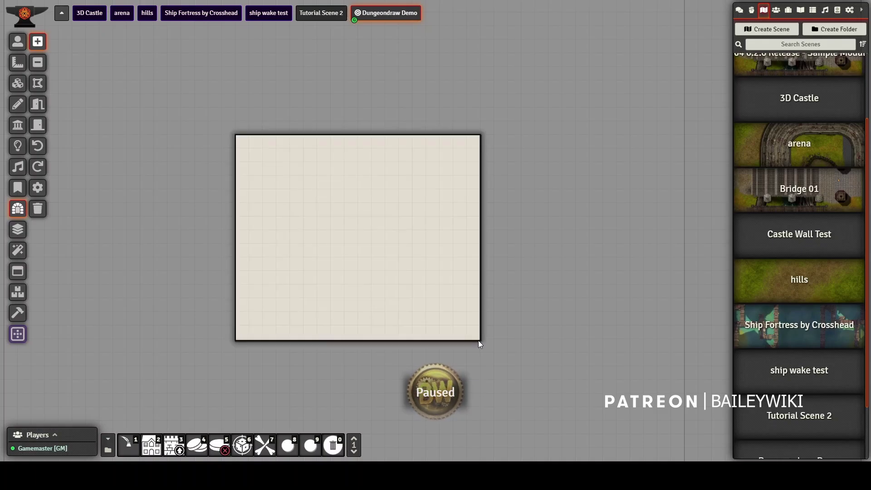
scroll(192, 240, "down", 4)
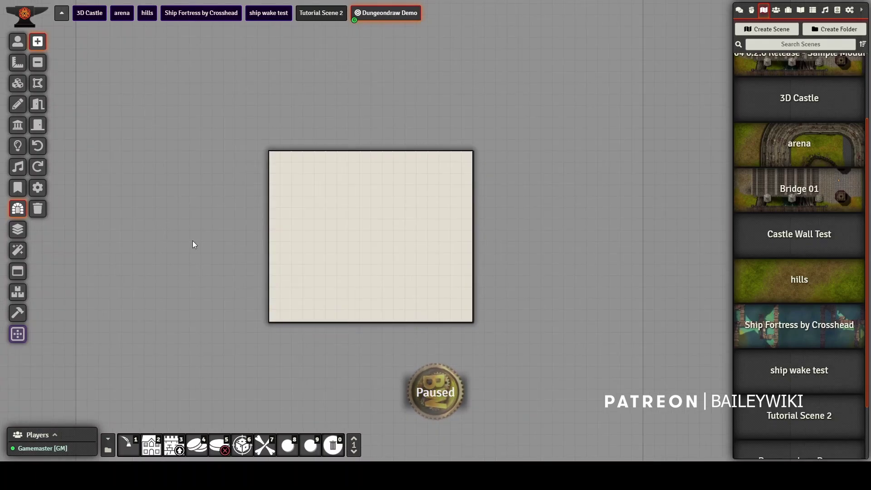
left_click_drag(192, 240, 216, 229)
scroll(216, 228, "up", 1)
scroll(216, 232, "up", 1)
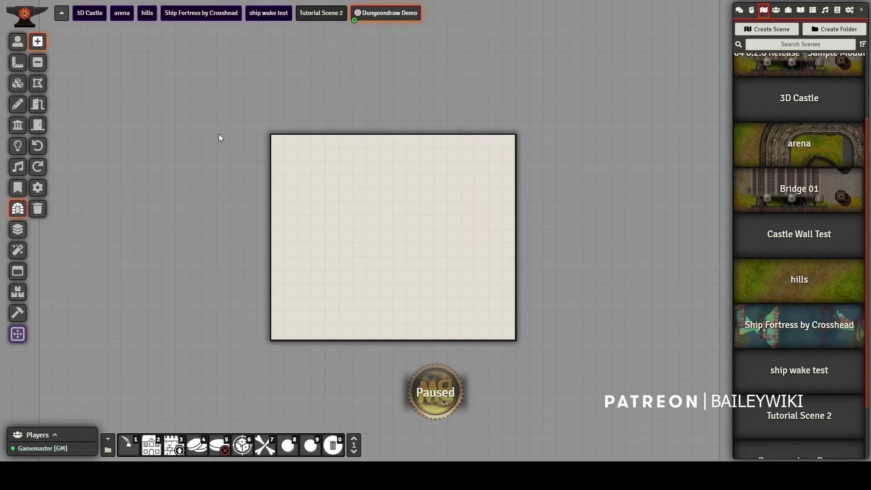
Step: Place the "Player. Move me around" actor as a token near the centre of the room
left_click(776, 10)
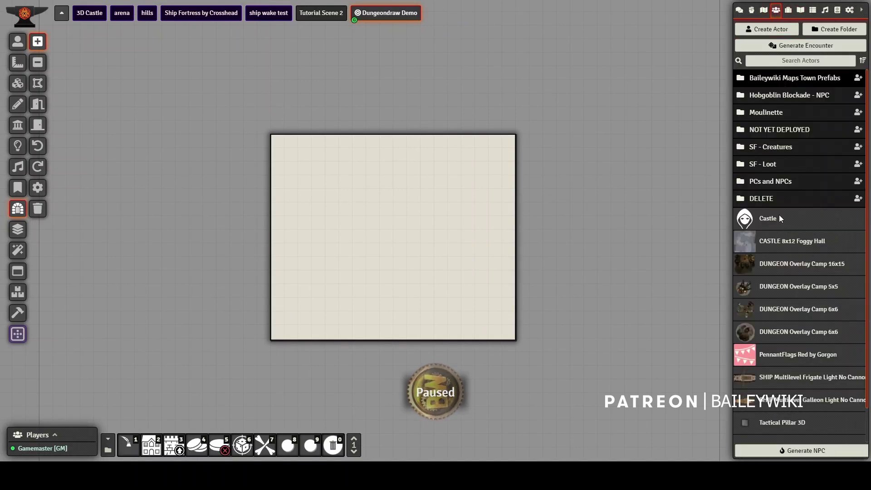
scroll(784, 366, "down", 1)
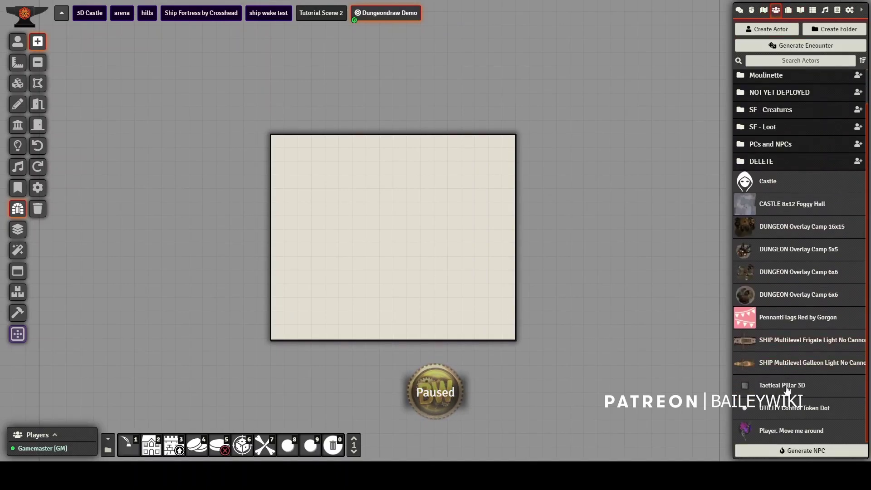
left_click_drag(771, 431, 388, 243)
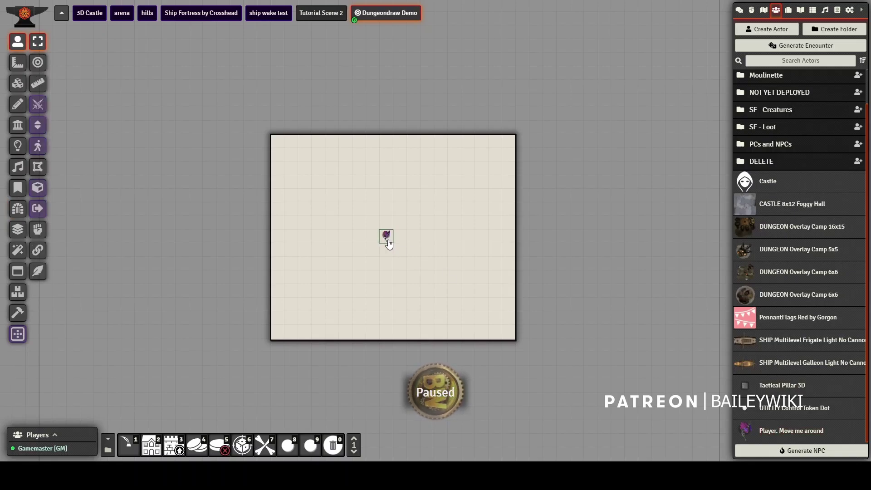
Step: Walk the player token around the room to check its vision against the generated walls
key("Up")
key("Up")
key("Up")
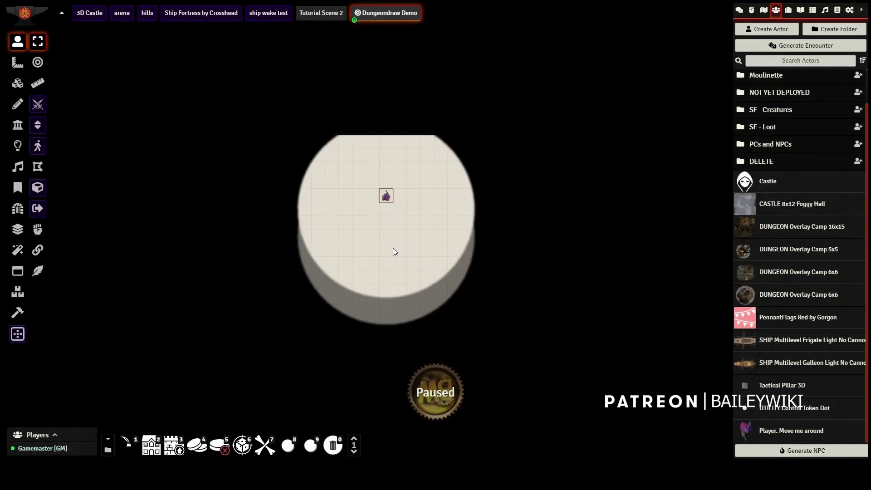
key("Left")
key("Left")
key("Left")
key("Left")
key("Left")
key("Down")
key("Down")
key("Down")
key("Down")
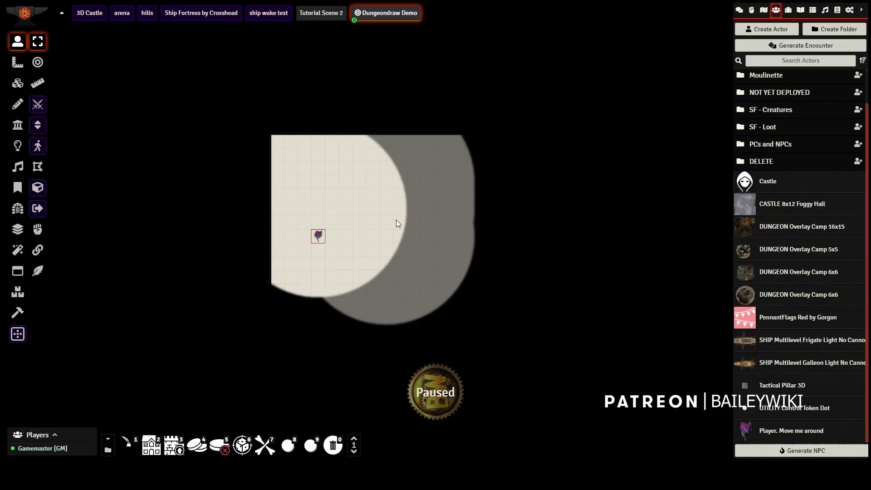
key("Down")
key("Down")
key("Right")
key("Right")
key("Right")
key("Right")
key("Right")
key("Right")
key("Right")
key("Right")
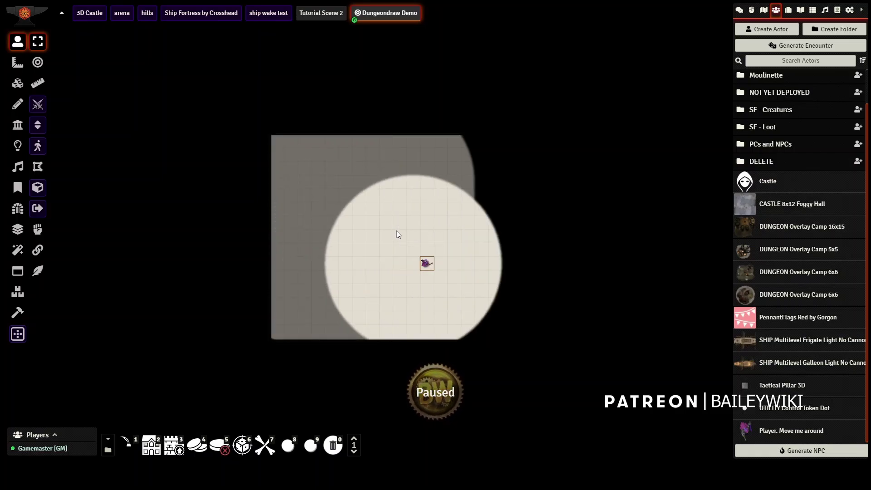
key("Up")
key("Up")
key("Up")
key("Up")
key("Up")
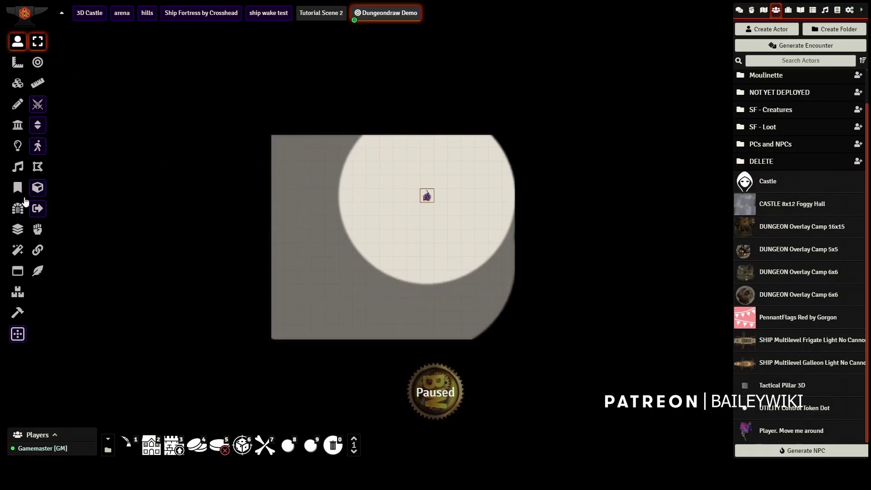
Step: Add a corridor one square wide and about 10 squares long extending west from the room's left wall
left_click(18, 209)
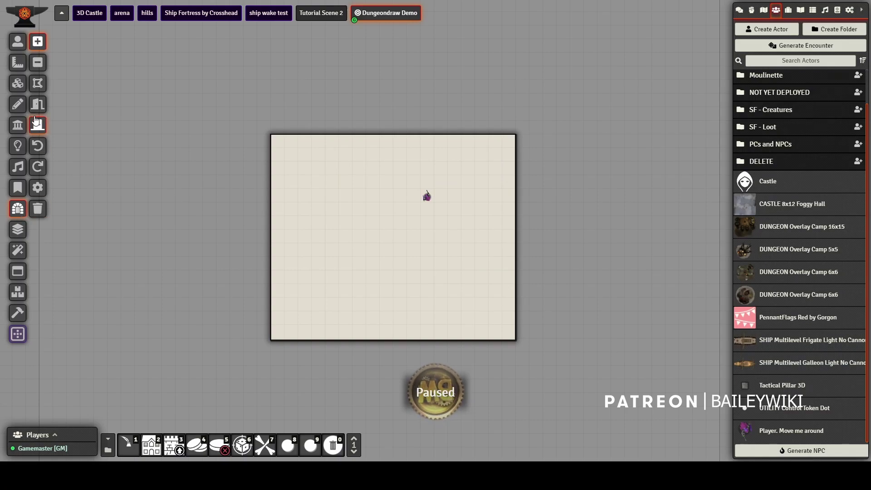
left_click_drag(257, 180, 282, 177)
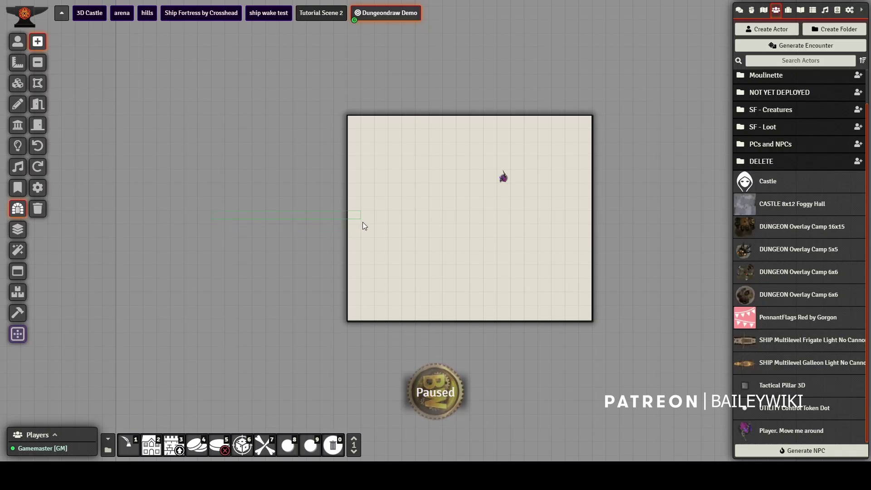
left_click_drag(363, 226, 361, 225)
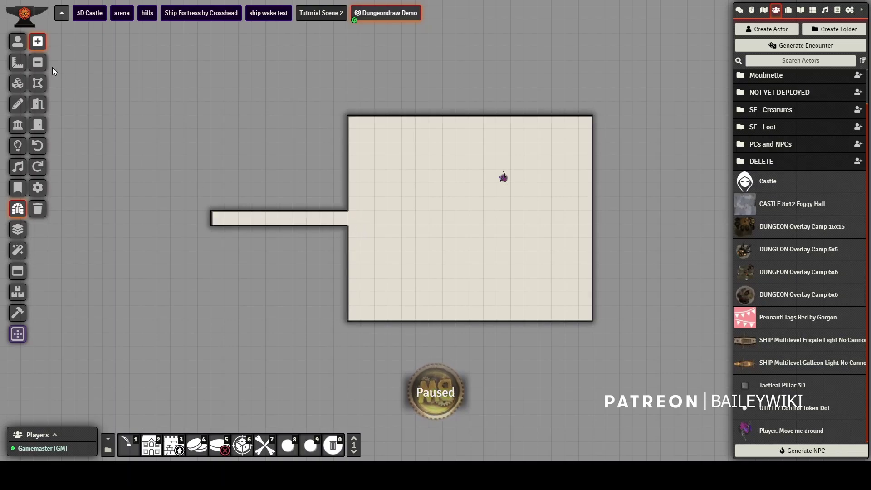
Step: Select the player token and walk it out of the room to the far part of the west corridor
left_click(17, 41)
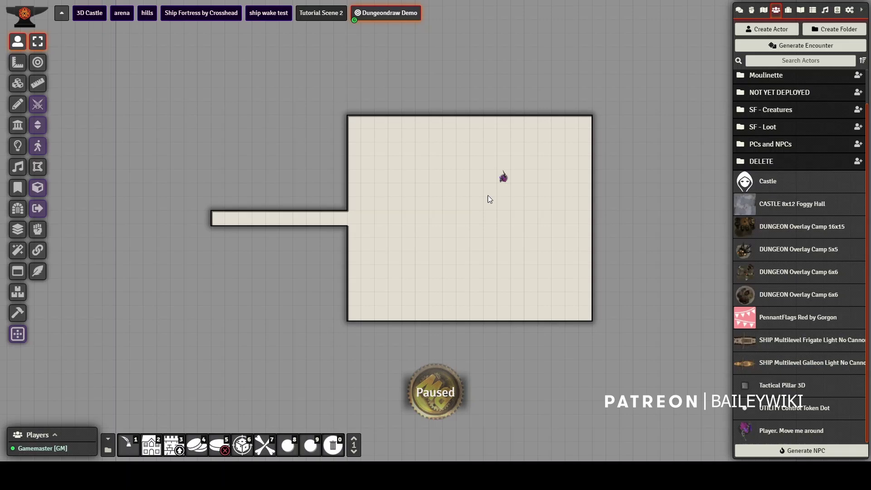
left_click(504, 177)
key("Down")
key("Down")
key("Left")
key("Left")
key("Left")
key("Left")
key("Left")
key("Left")
key("Left")
key("Left")
key("Left")
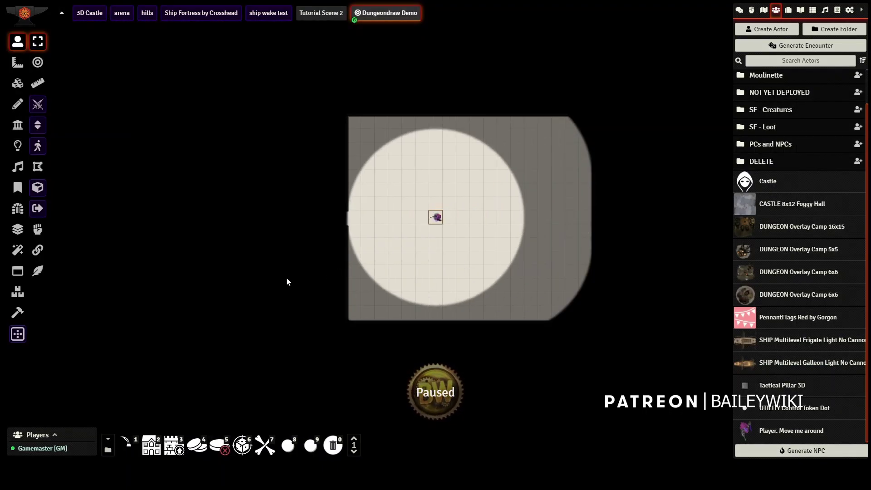
scroll(277, 275, "up", 8)
key("Left")
key("Left")
key("Left")
key("Left")
key("Left")
key("Left")
key("Left")
key("Left")
key("Left")
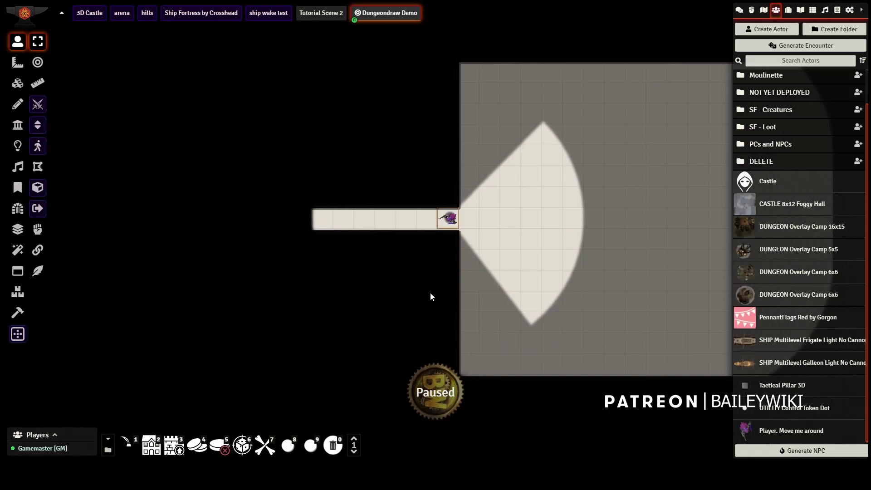
key("Left")
key("Left")
Step: Walk the player token back east through the corridor into the main room
key("Right")
key("Right")
key("Right")
key("Right")
key("Right")
key("Right")
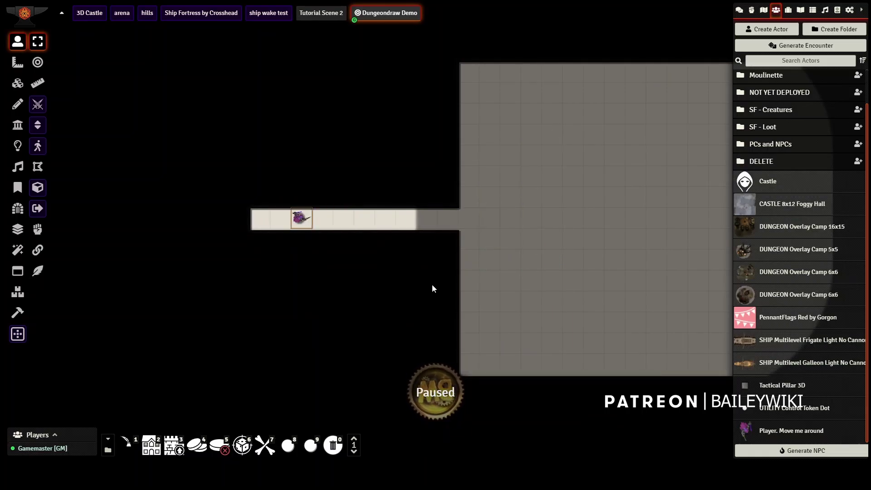
key("Right")
key("Right")
key("Right")
key("Right")
key("Right")
key("Right")
key("Right")
key("Right")
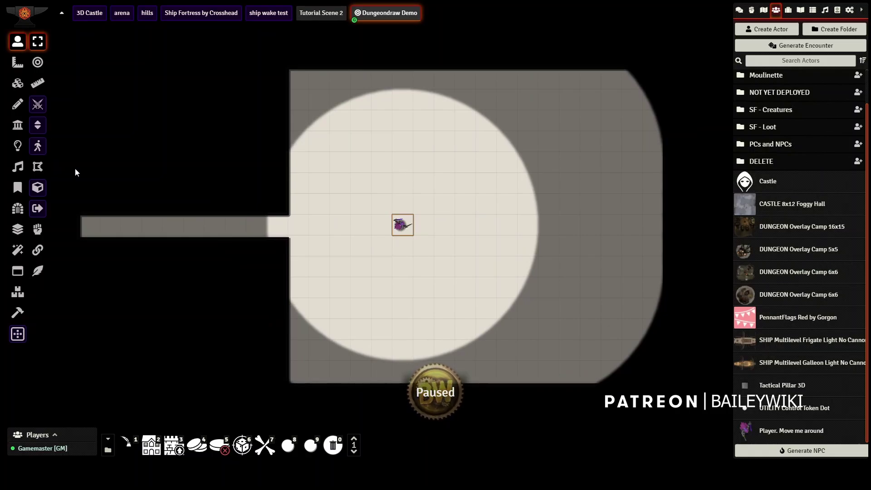
Step: Add a corridor one square wide and about 7 squares long running south from the main room's lower wall
left_click(13, 209)
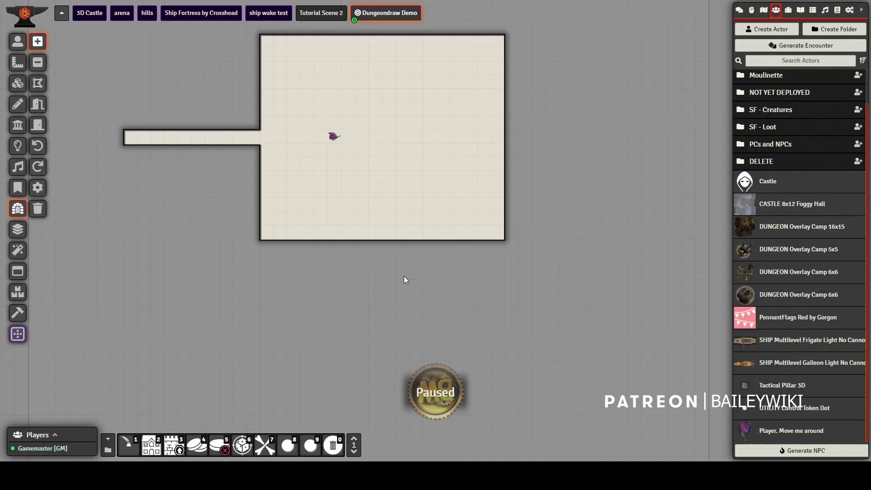
scroll(403, 275, "up", 3)
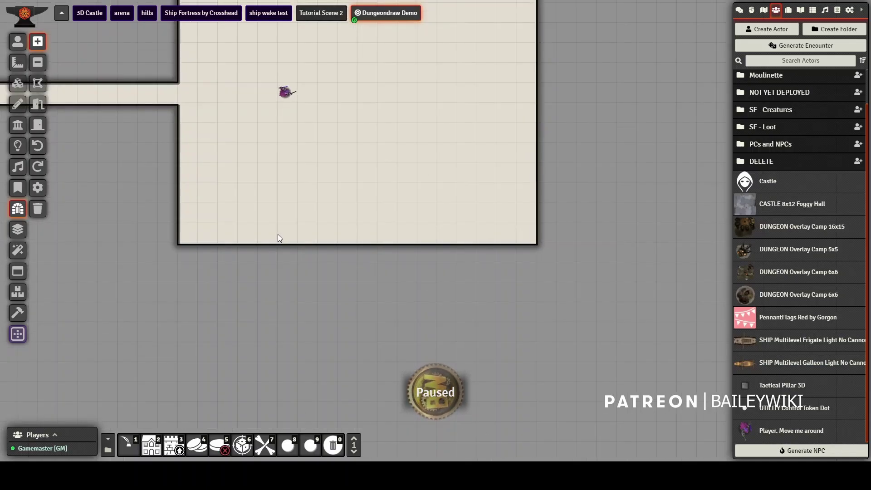
mouse_move(277, 234)
left_mouse_down()
mouse_move(309, 365)
mouse_move(295, 379)
left_mouse_up()
left_click_drag(295, 344, 333, 230)
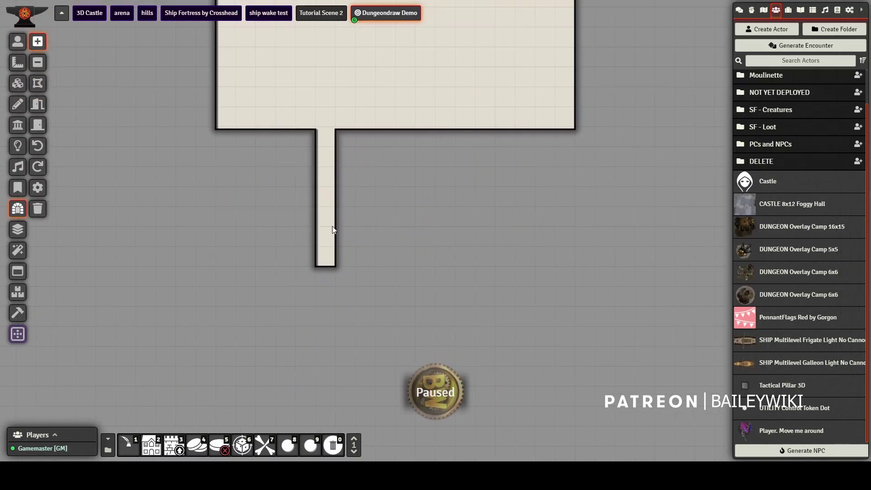
Step: Draw a smaller room about 8 squares wide over the lower end of the south corridor
left_click_drag(257, 225, 418, 366)
left_click_drag(564, 223, 355, 419)
left_click_drag(290, 187, 388, 185)
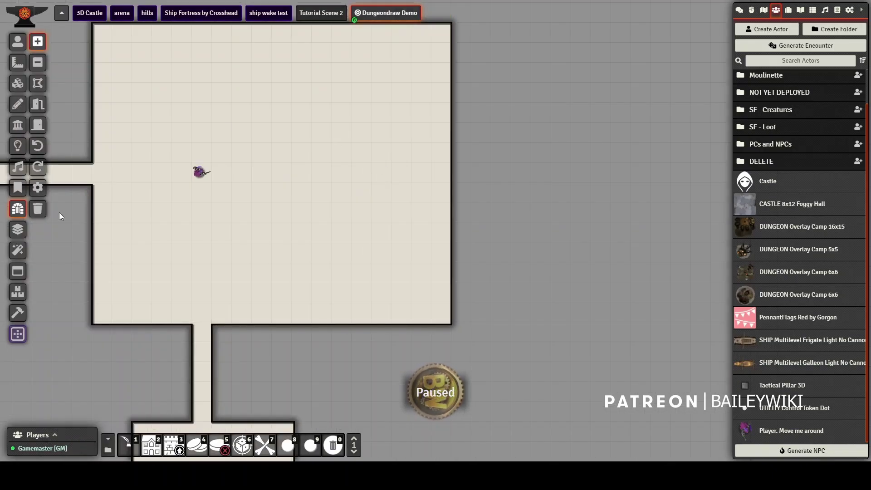
Step: Open the dungeon configuration and apply the theme with the grey cobblestone floor texture and wall thickness 12
left_click(38, 188)
left_click(477, 99)
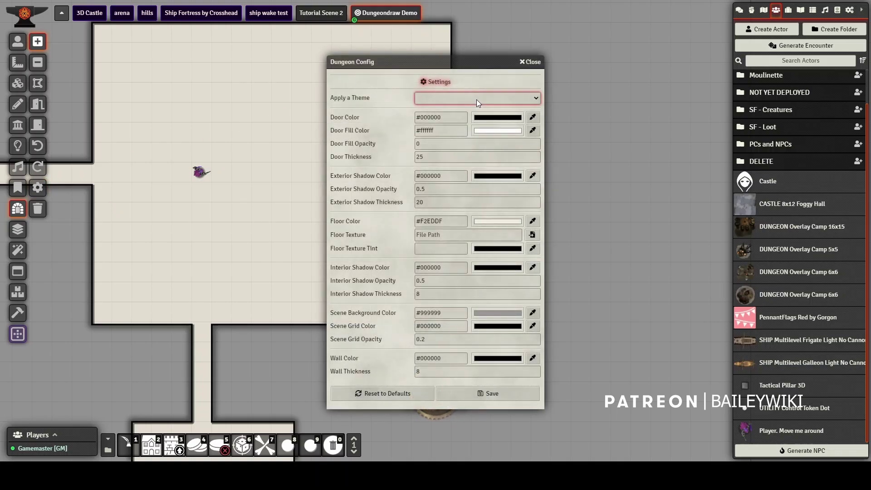
left_click(446, 143)
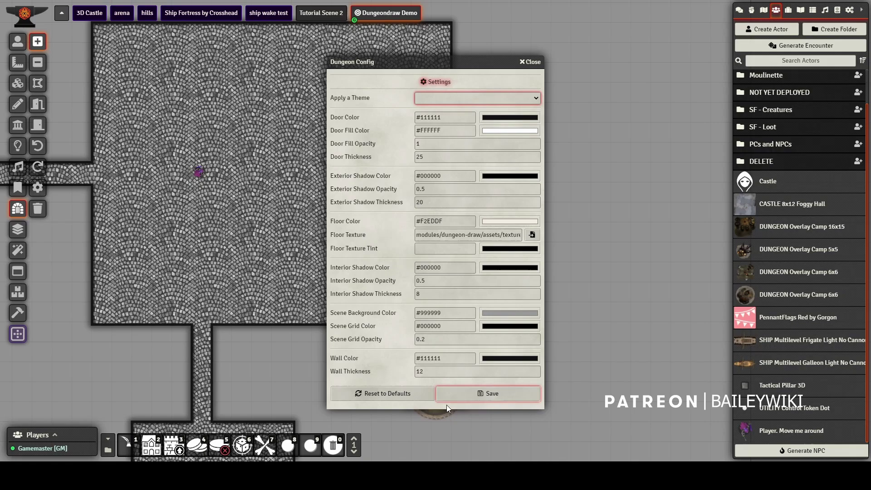
left_click_drag(226, 271, 325, 312)
scroll(148, 282, "up", 5)
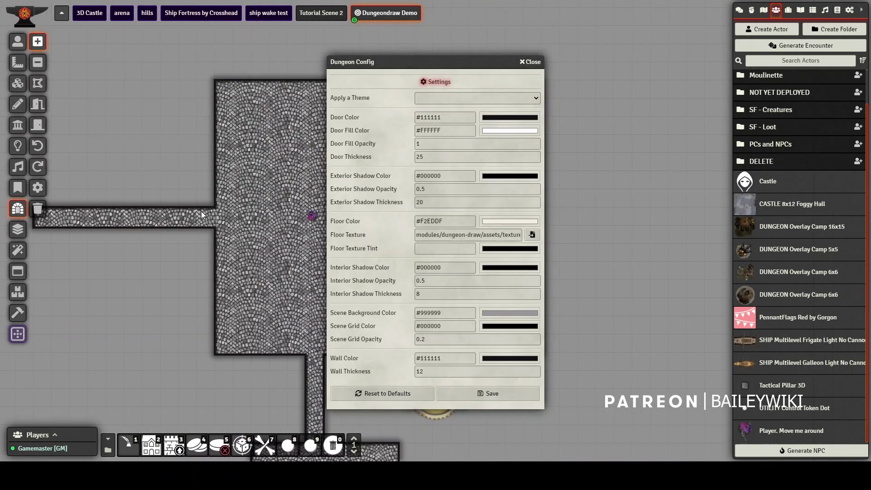
left_click_drag(201, 210, 159, 137)
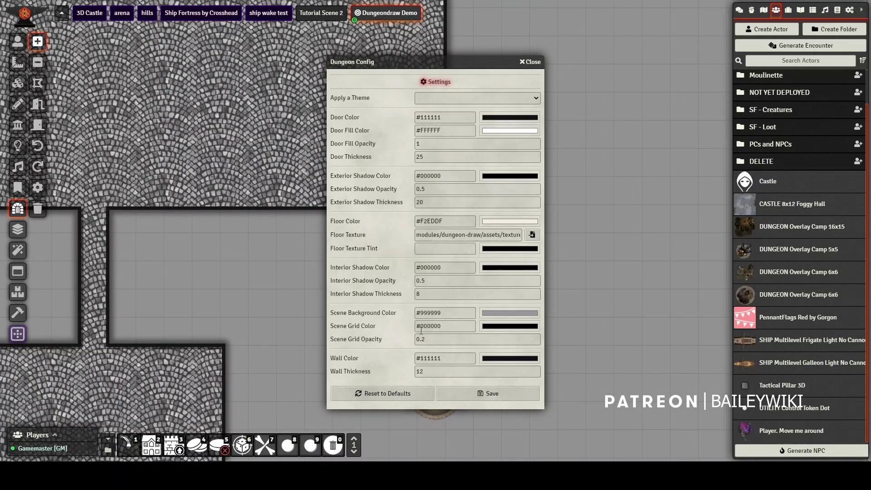
Step: Apply the dungeon theme with a plain white floor on a near-black #0D0D0D background
left_click(475, 98)
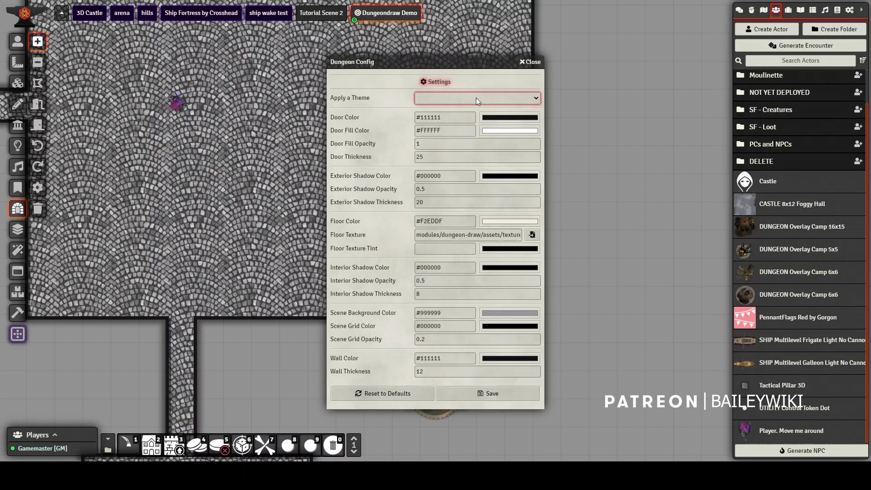
left_click(451, 156)
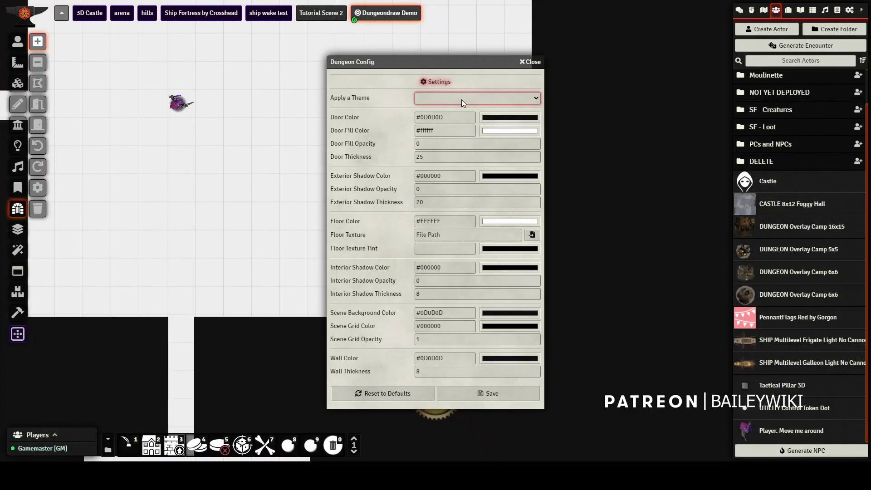
Step: Apply the dungeon theme with the dark irregular stone floor texture and #2B2D2F walls
left_click(441, 164)
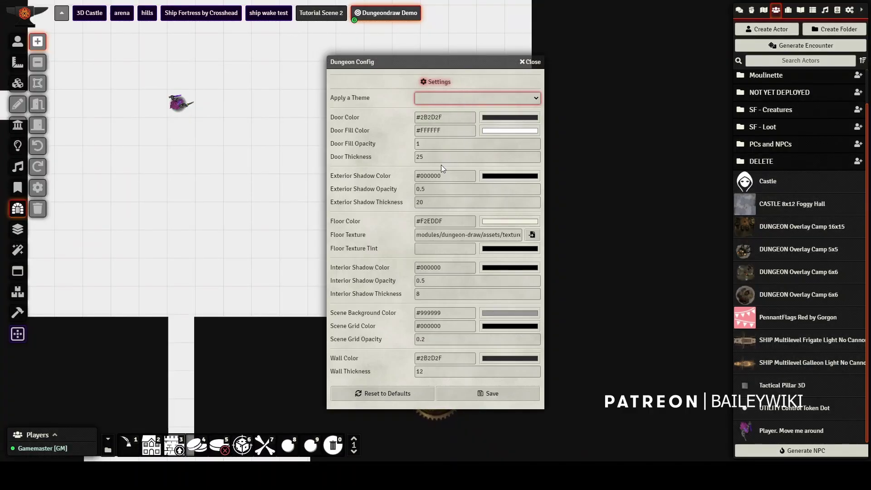
left_click(205, 238)
scroll(202, 243, "down", 6)
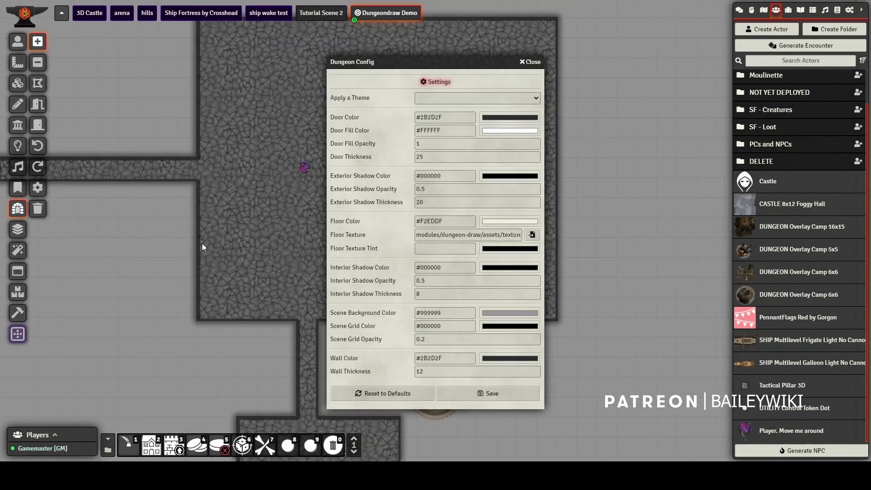
scroll(137, 247, "up", 4)
left_click_drag(143, 235, 210, 242)
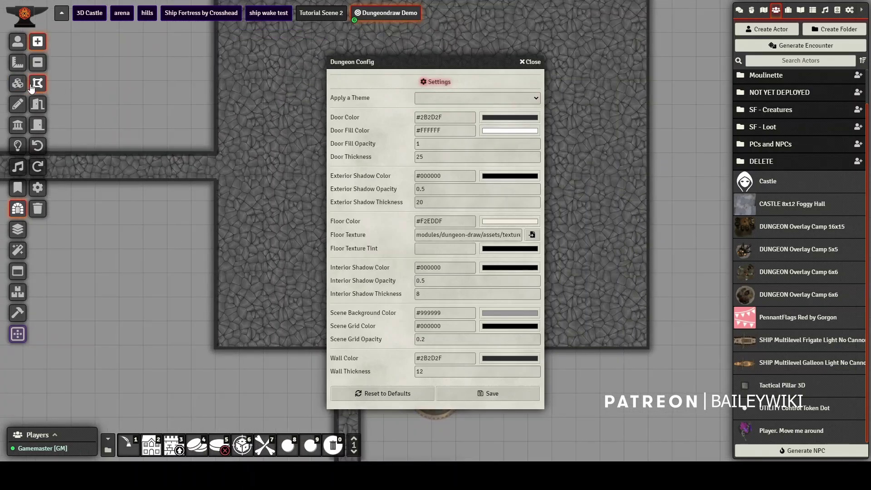
Step: Draw an irregular polygonal extension overlapping the upper-left corner of the main room
left_click_drag(142, 65, 213, 241)
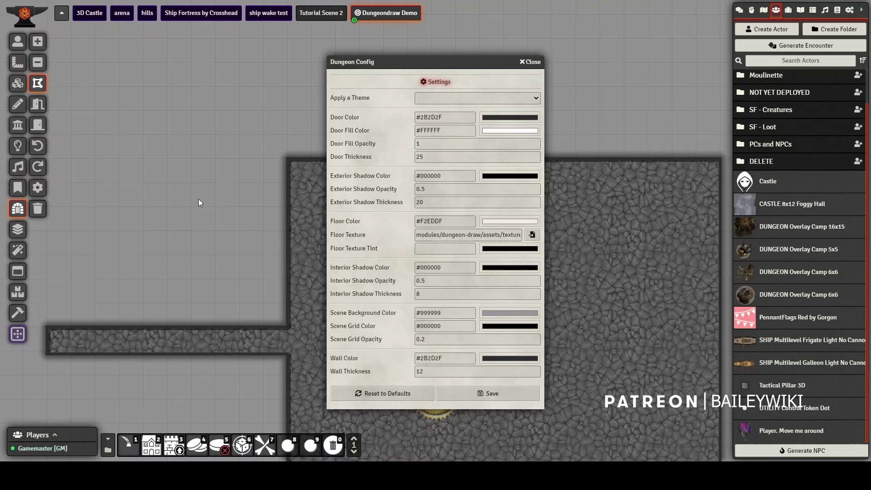
scroll(177, 196, "up", 4)
key("Right")
key("Right")
key("Down")
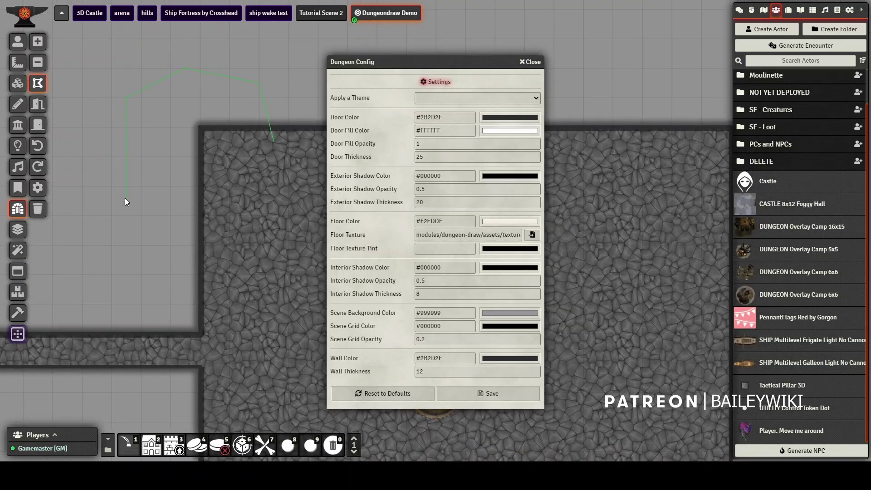
left_click(274, 140)
double_click(273, 143)
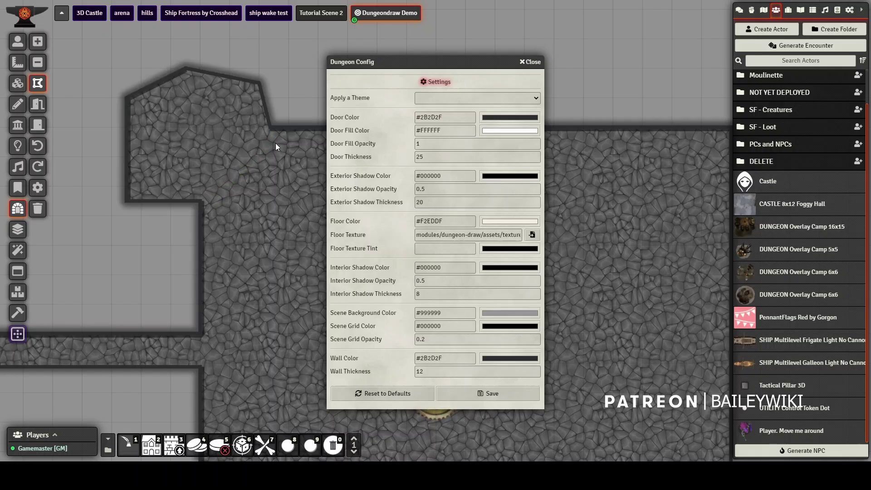
Step: Examine the main room's outline with its polygonal extension and the adjoining corridors
scroll(187, 230, "down", 2)
left_click_drag(227, 141, 178, 133)
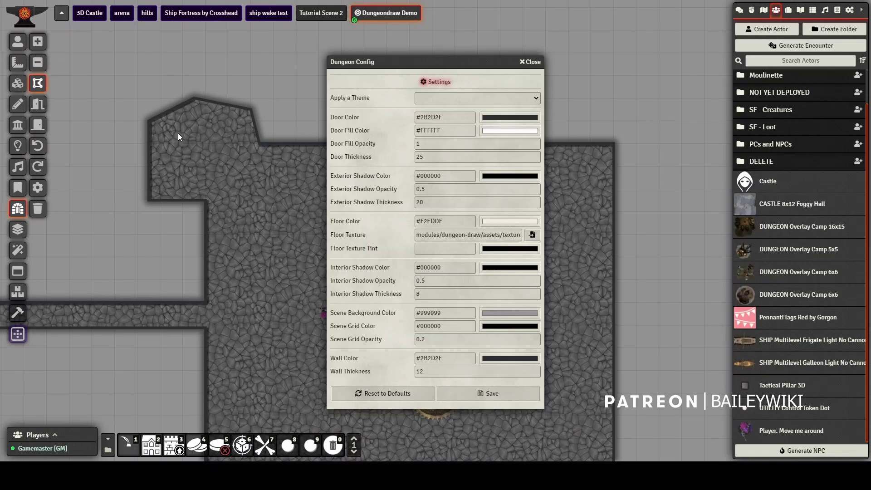
left_click_drag(205, 204, 79, 153)
scroll(219, 243, "down", 2)
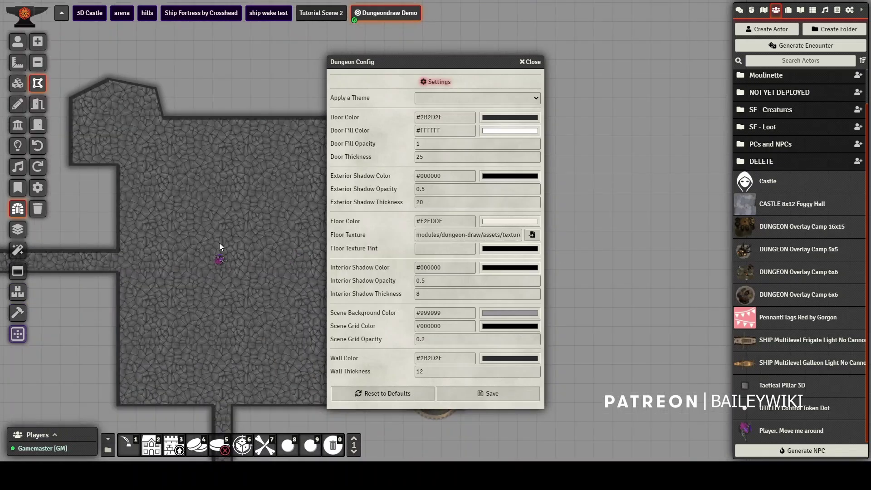
scroll(240, 256, "up", 3)
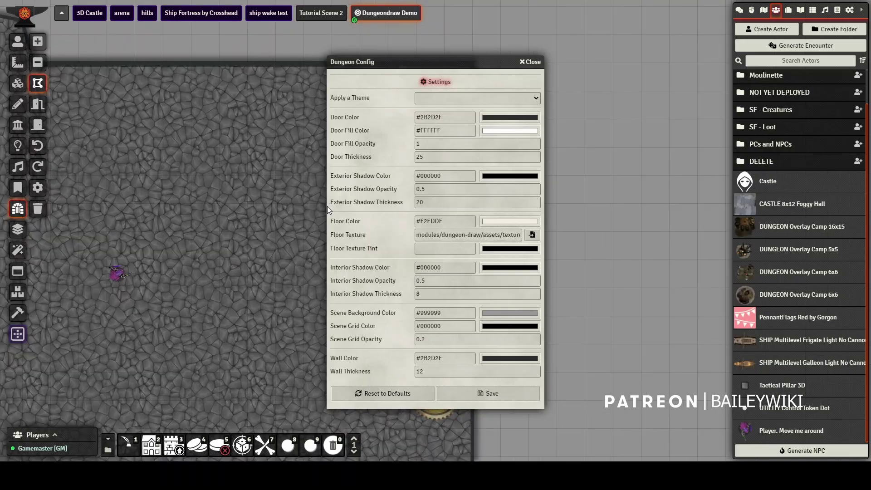
scroll(217, 225, "down", 3)
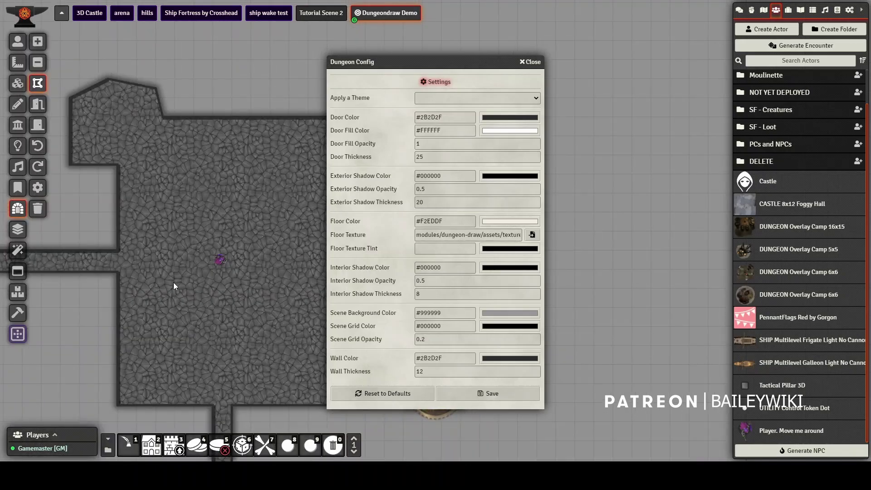
left_click_drag(209, 348, 277, 275)
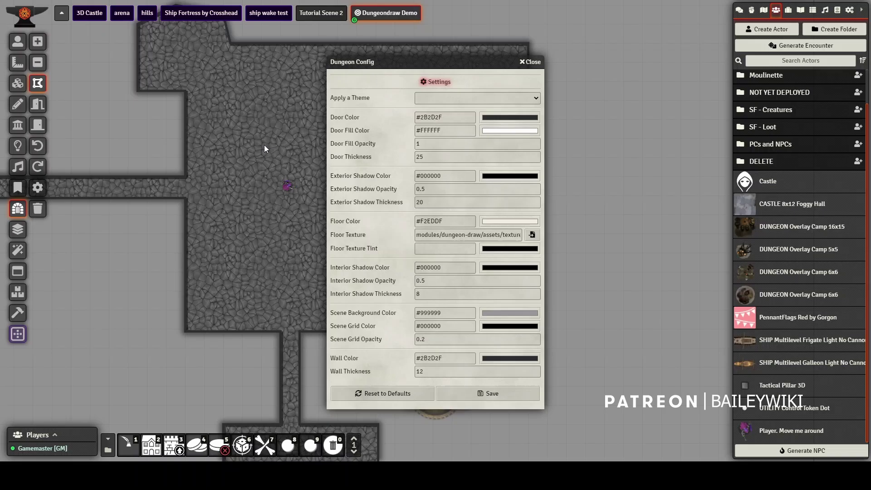
left_click_drag(264, 145, 134, 251)
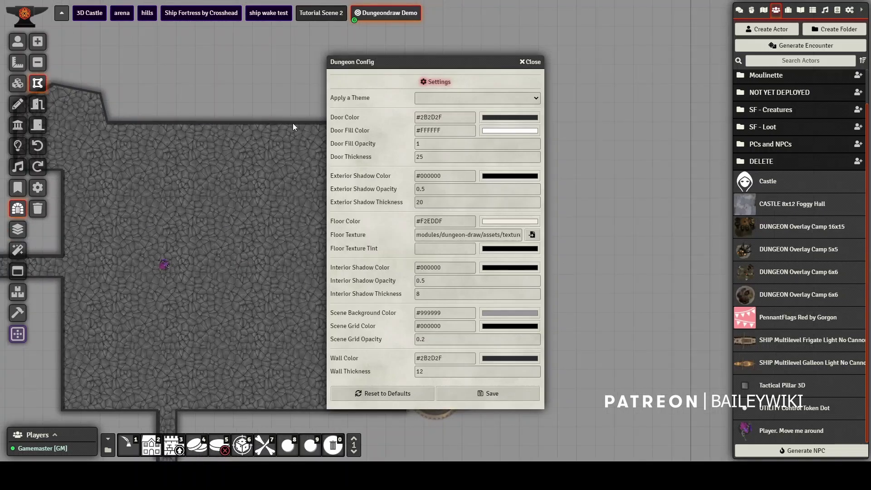
scroll(270, 195, "up", 1)
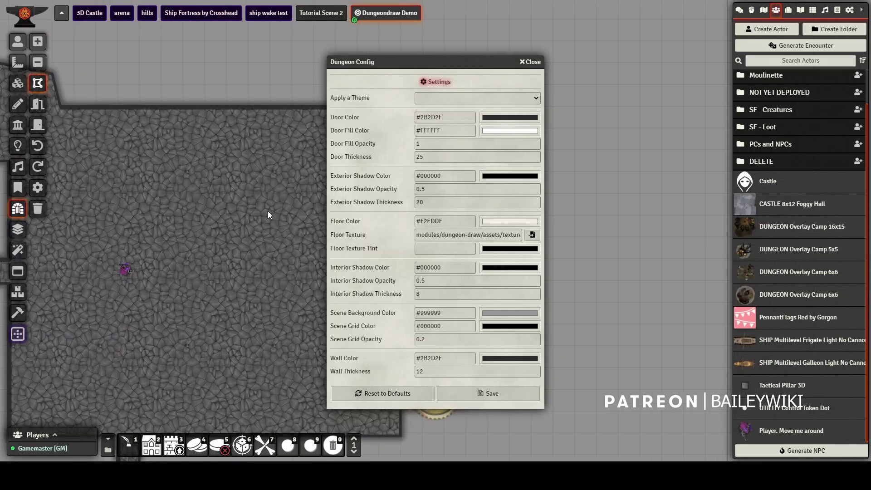
left_click_drag(157, 182, 224, 182)
Step: Display the walls layer and examine the wall segments around the extension, main room, corridors and lower room
left_click(18, 125)
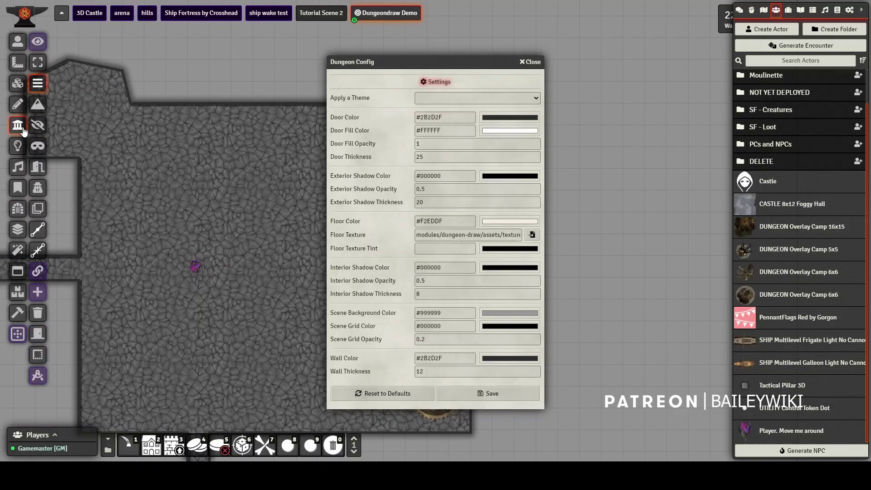
key("Left")
key("Up")
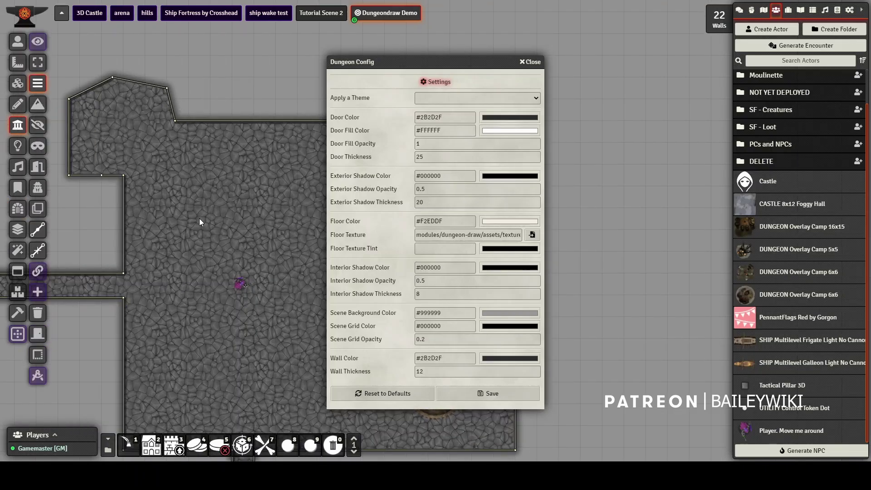
left_click_drag(199, 218, 230, 113)
scroll(205, 197, "down", 6)
key("Right")
key("Down")
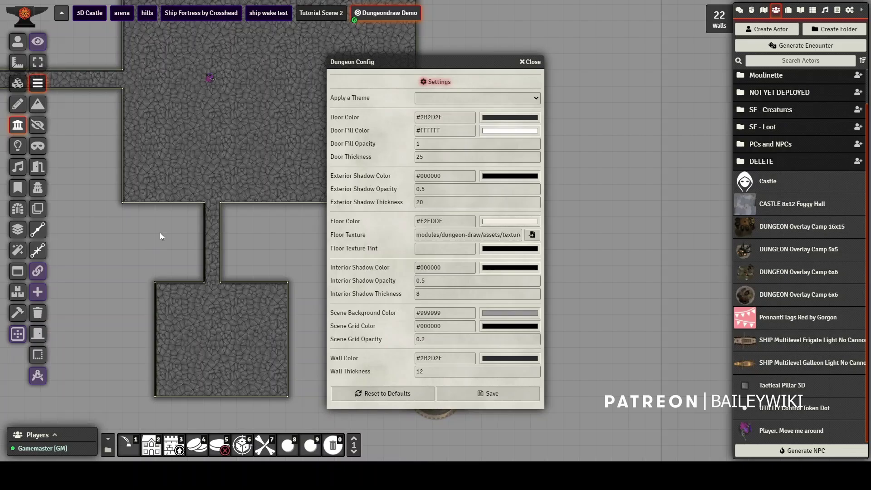
scroll(301, 353, "up", 7)
left_click_drag(275, 244, 241, 276)
Step: Set the dungeon's floor texture to Cobblestone_A_01.webp, previewing the texture thumbnails, and save the configuration
left_click(18, 210)
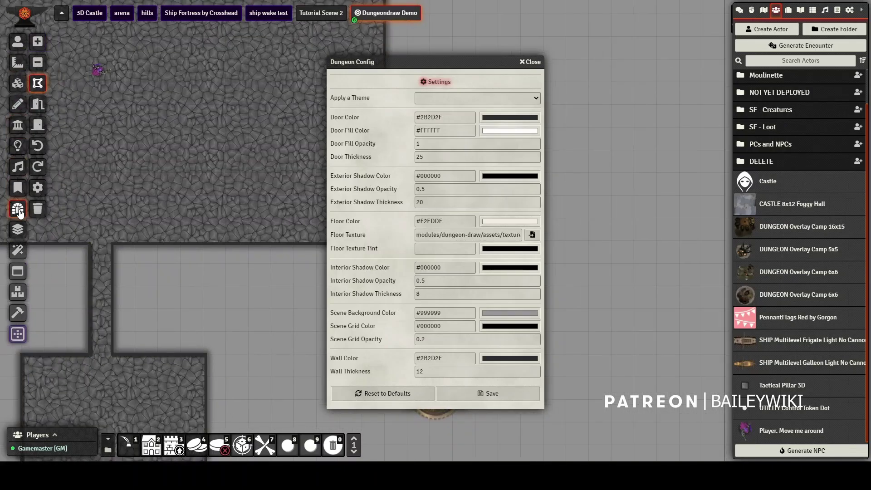
left_click(501, 235)
left_click(473, 234)
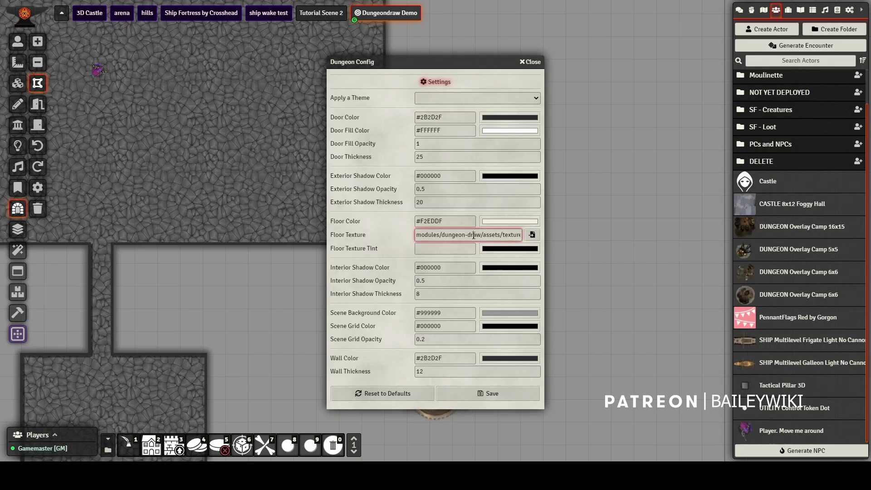
key("ctrl+a")
key("ctrl+v")
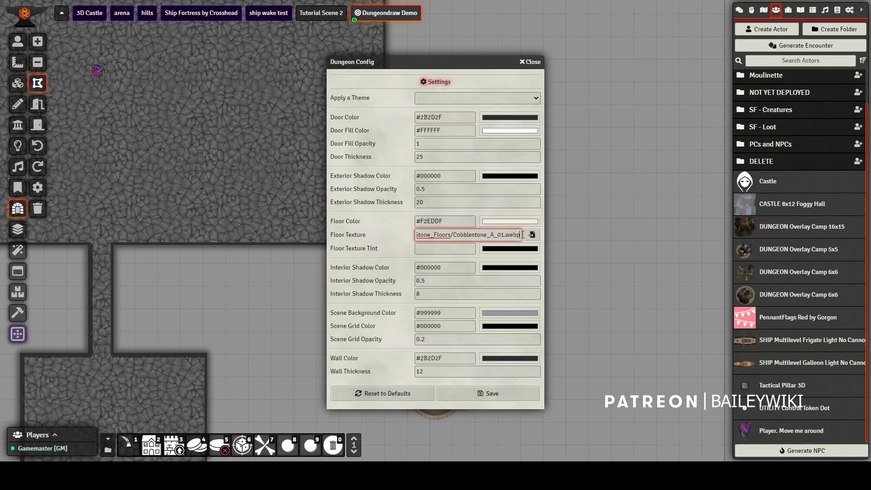
left_click(532, 235)
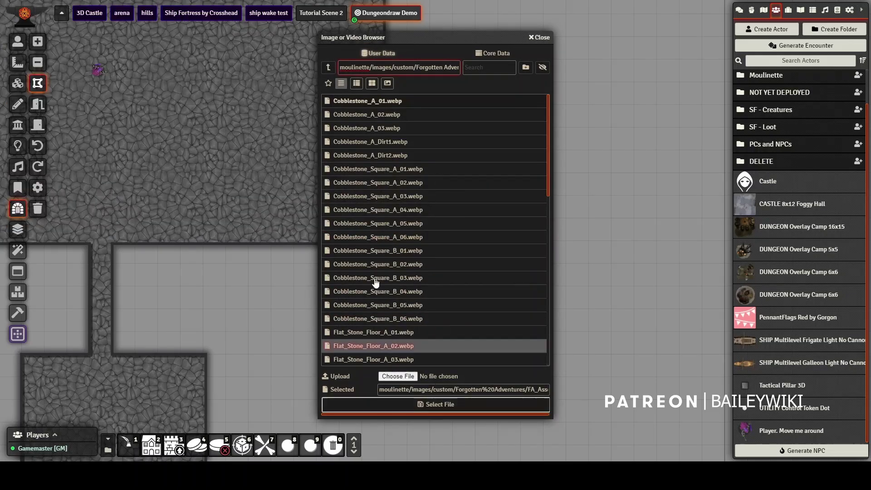
left_click(358, 86)
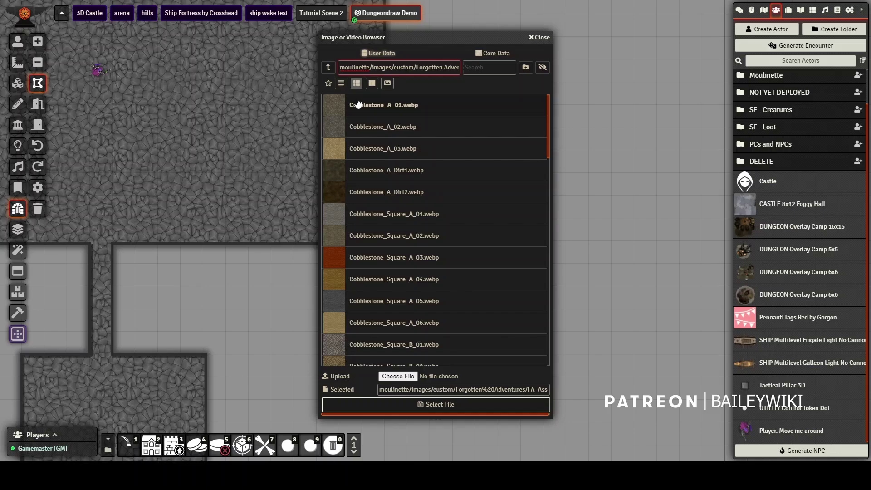
mouse_move(361, 124)
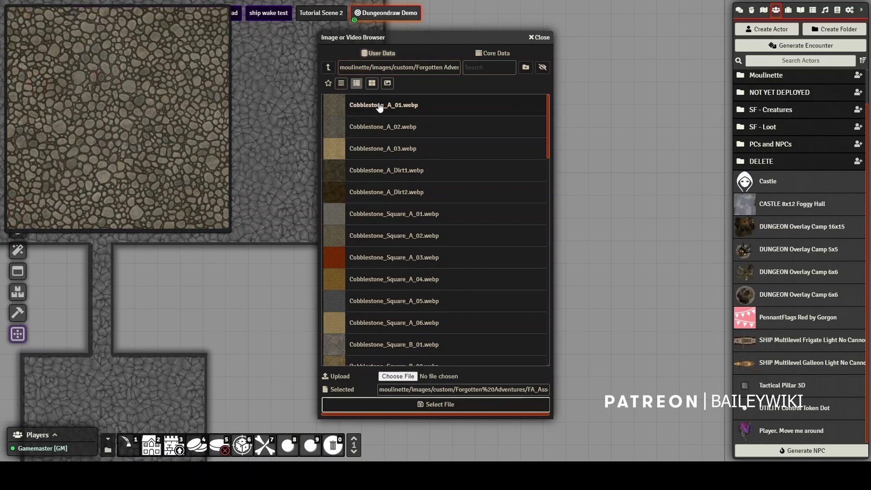
left_click(433, 403)
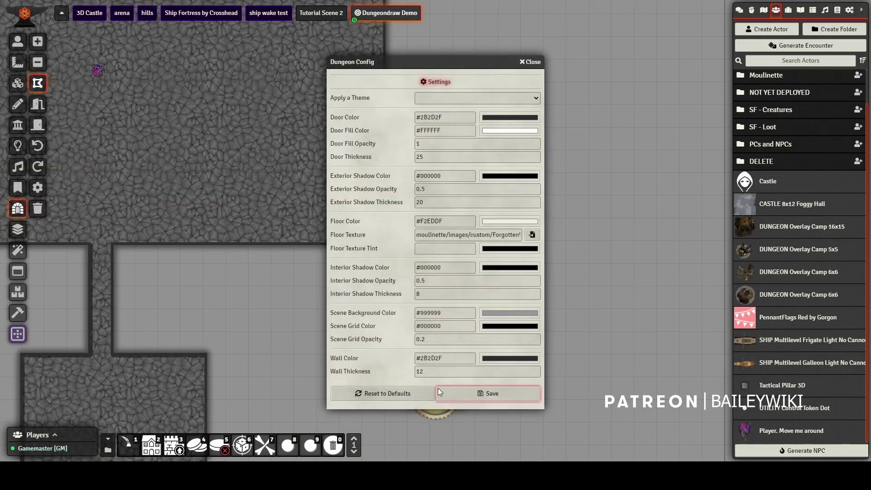
left_click(474, 388)
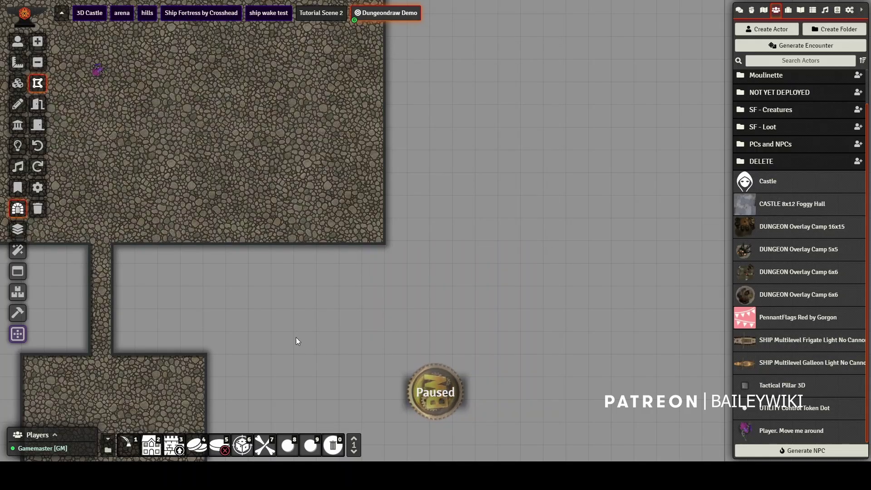
Step: Examine the cobblestone floor across the main room, the corridors and the lower room
left_click_drag(296, 337, 505, 337)
scroll(420, 328, "down", 6)
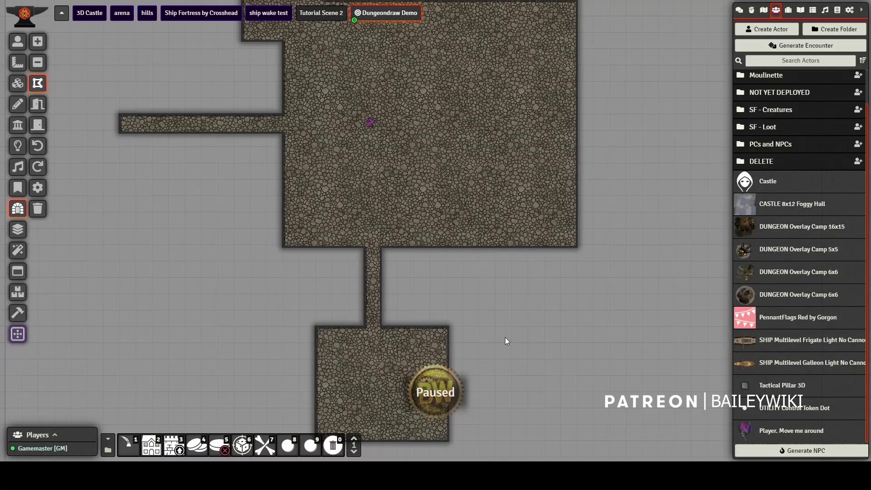
scroll(512, 306, "up", 8)
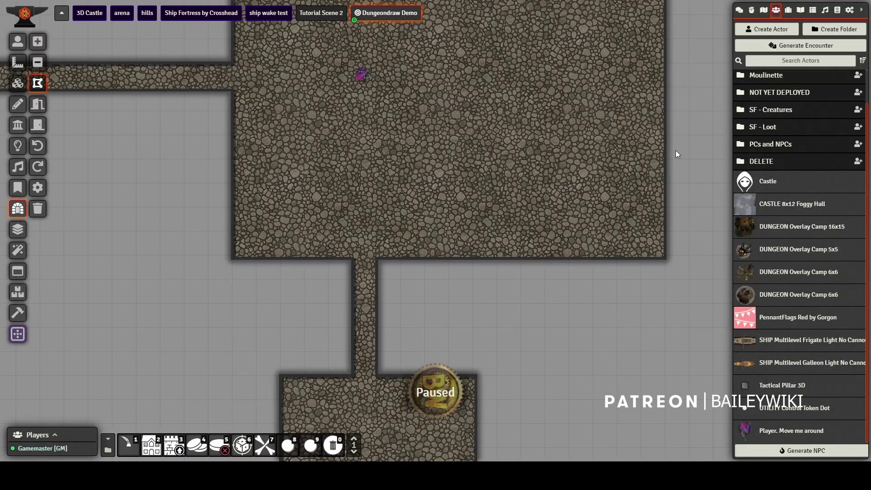
left_click_drag(675, 150, 648, 175)
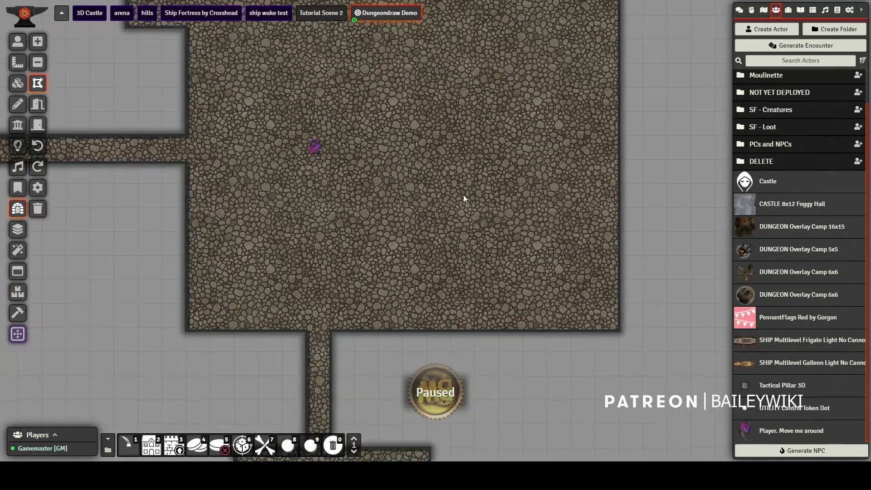
scroll(368, 268, "down", 5)
left_click_drag(276, 334, 313, 294)
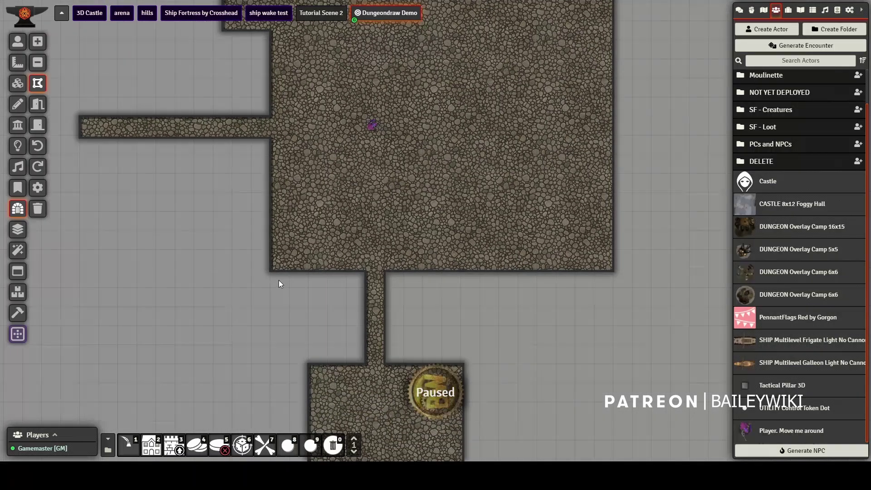
scroll(205, 290, "up", 1)
scroll(199, 286, "down", 1)
left_click_drag(198, 285, 272, 297)
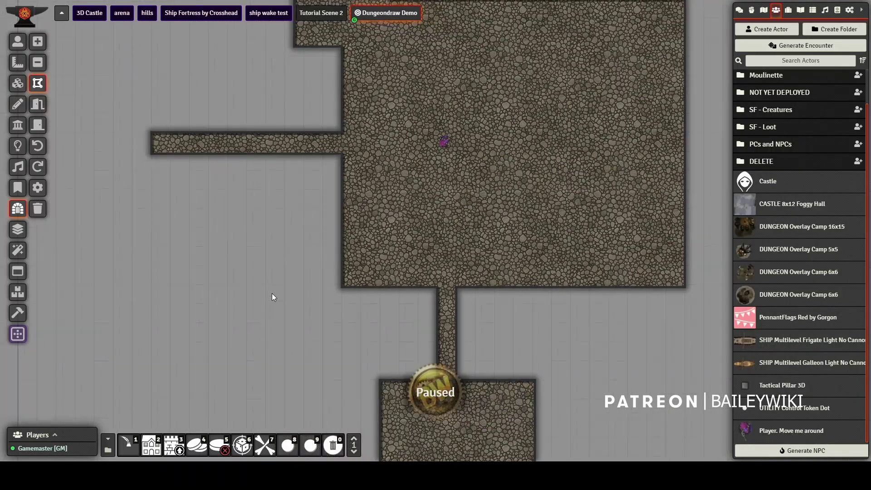
Step: Try the brown earth floor theme with #1a1714 walls, and apply the square stone tile theme with #111111 walls instead
left_click(37, 187)
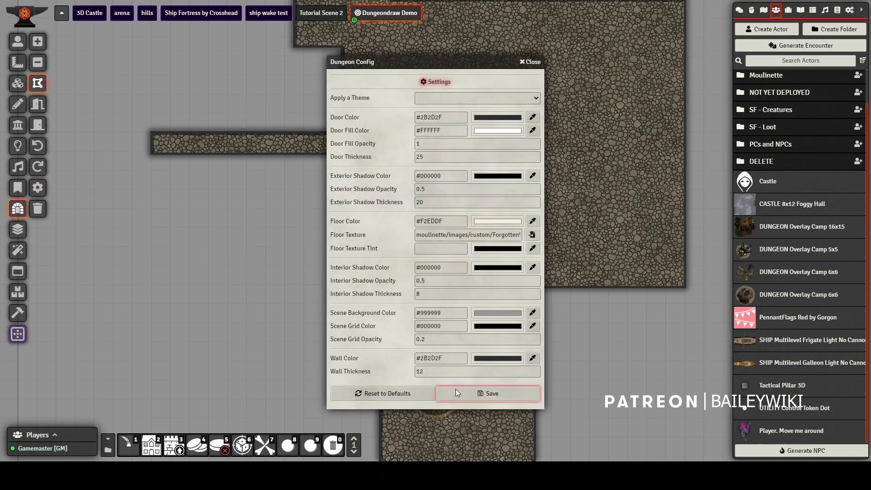
left_click(472, 99)
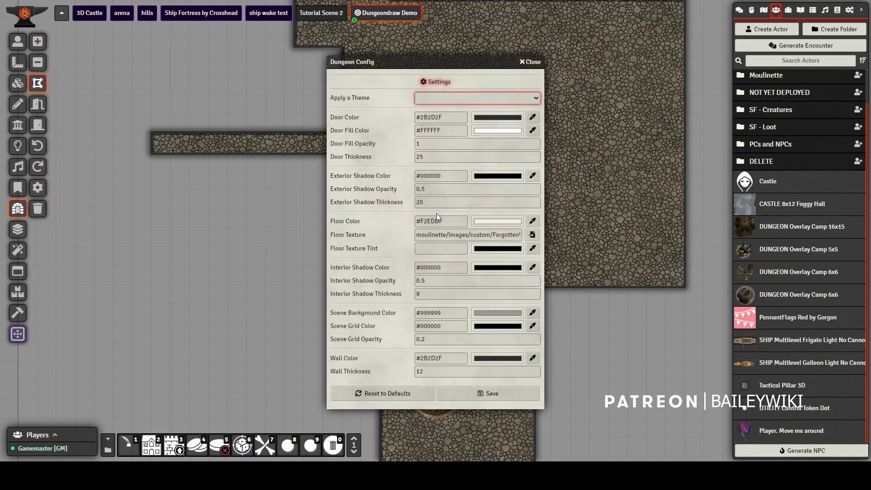
left_click(436, 213)
left_click(459, 95)
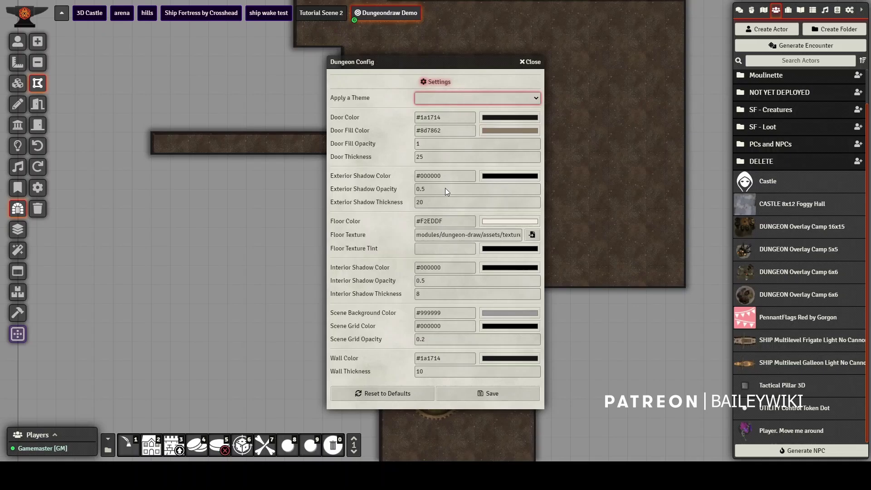
left_click(436, 228)
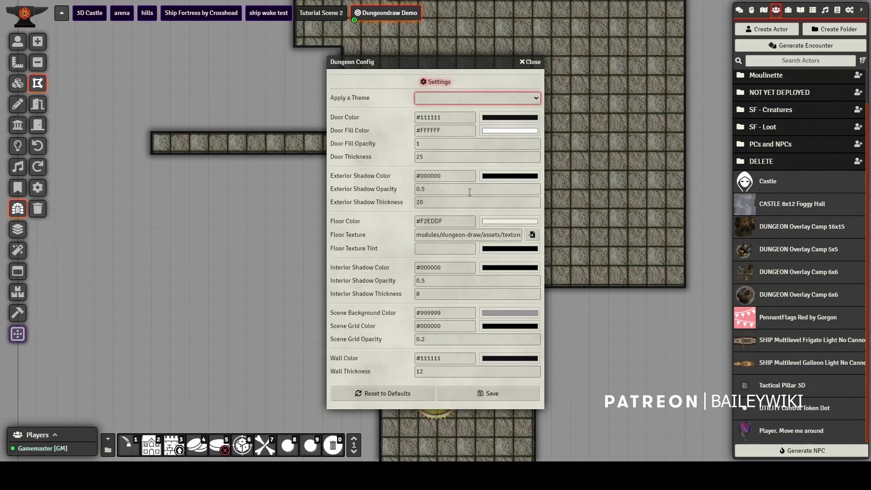
Step: Set the floor texture tint to the dark red #693f3f and save the dungeon configuration
left_click(496, 248)
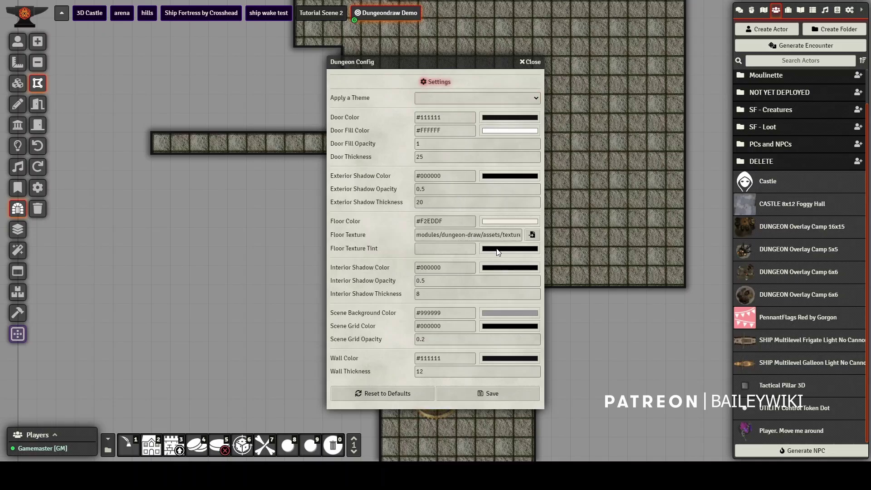
left_click(522, 292)
left_click(379, 243)
left_click(492, 392)
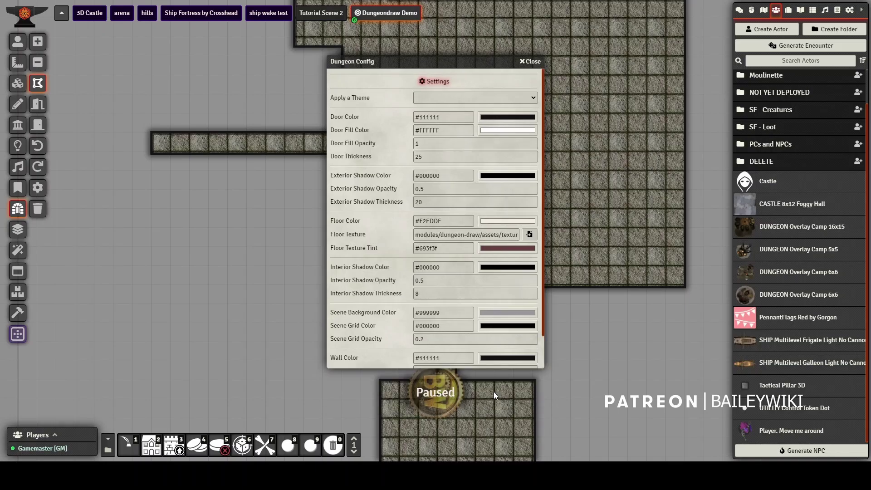
Step: Set the floor texture tint to the dark blue #252841 and save the dungeon configuration
left_click_drag(301, 258, 290, 285)
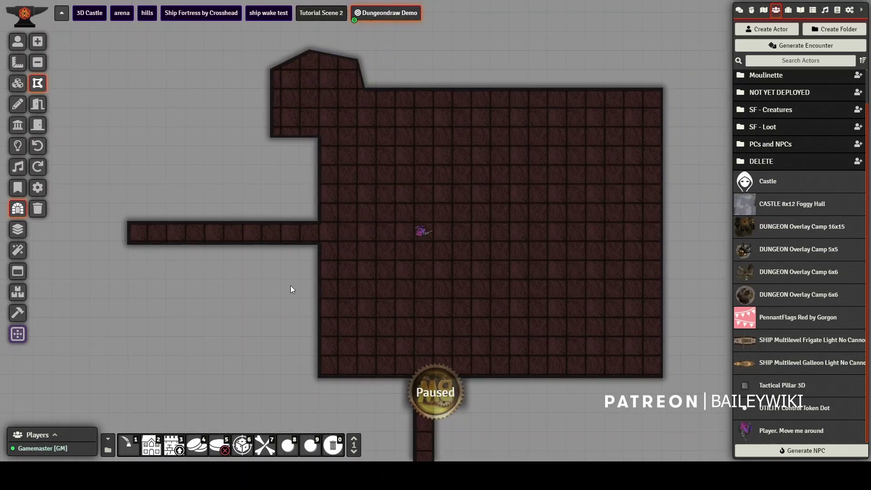
scroll(290, 284, "up", 7)
scroll(293, 276, "down", 6)
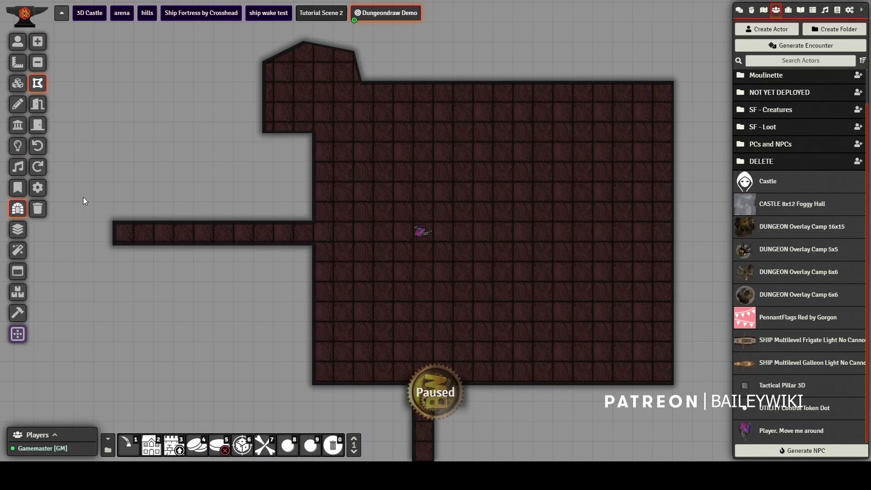
left_click(39, 189)
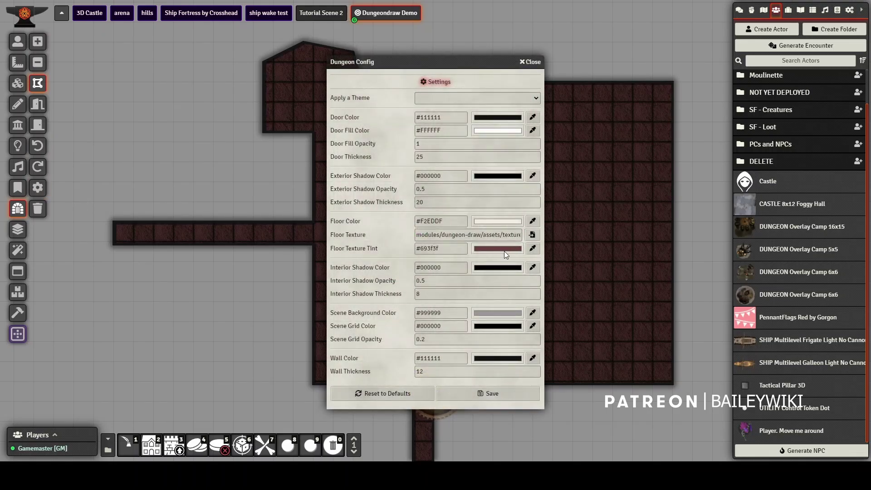
left_click(531, 329)
left_click(515, 301)
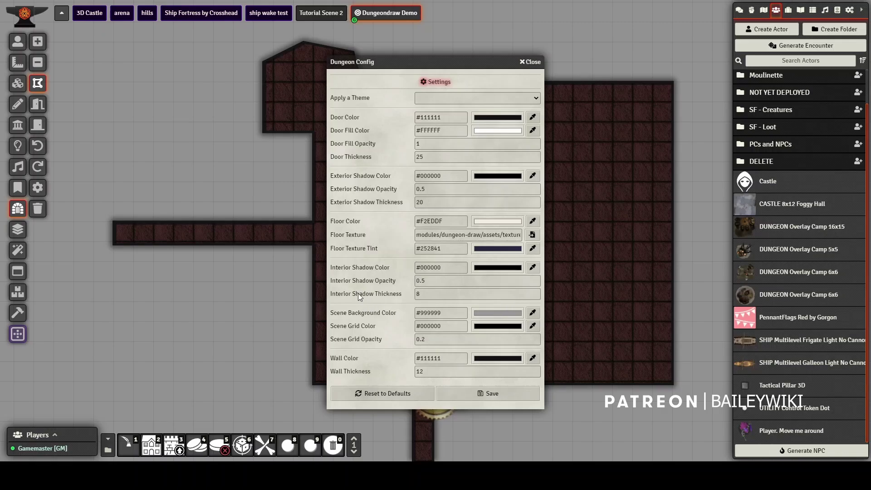
left_click(483, 392)
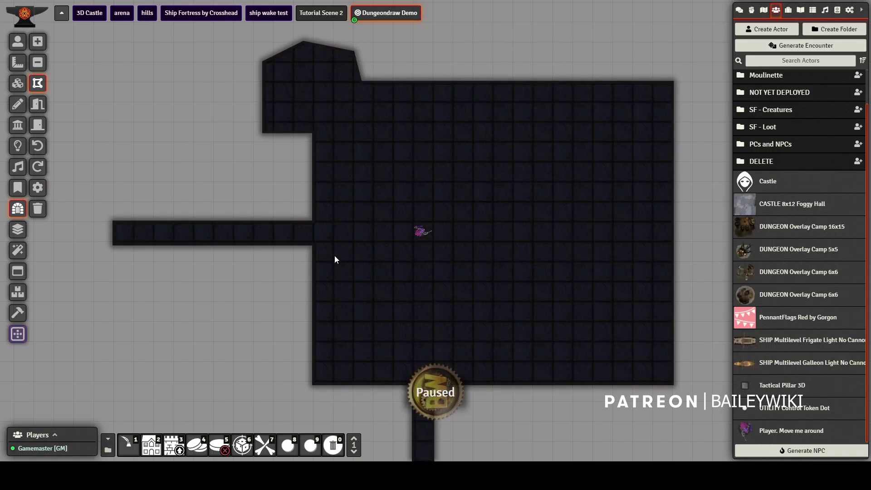
Step: Try the grass floor theme with #72471d walls, followed by the blue water theme with #2B2D2F walls
left_click(38, 188)
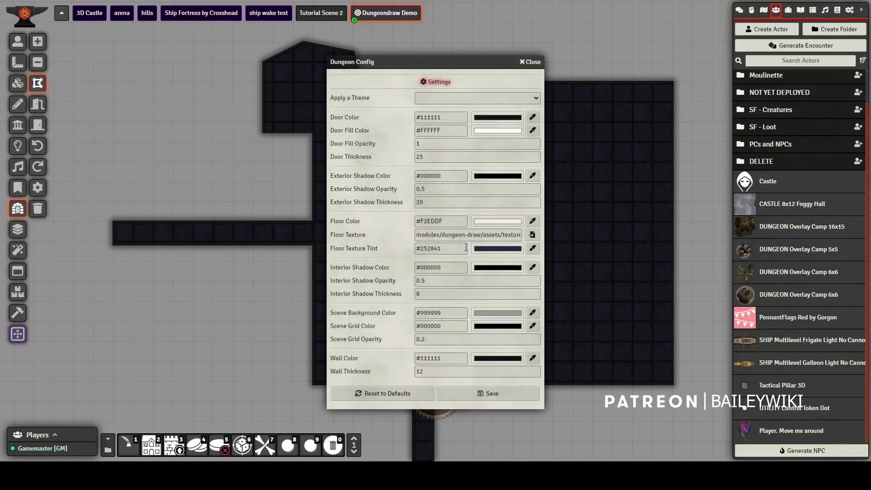
left_click(467, 98)
left_click(438, 244)
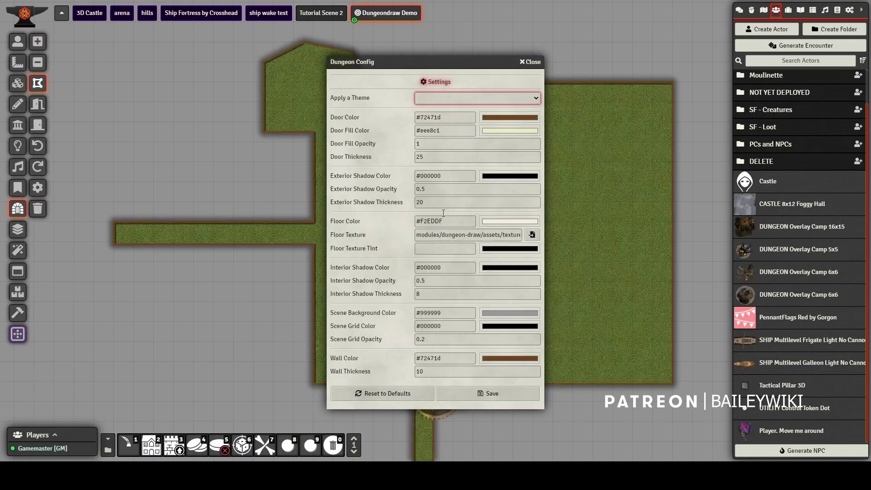
left_click(445, 254)
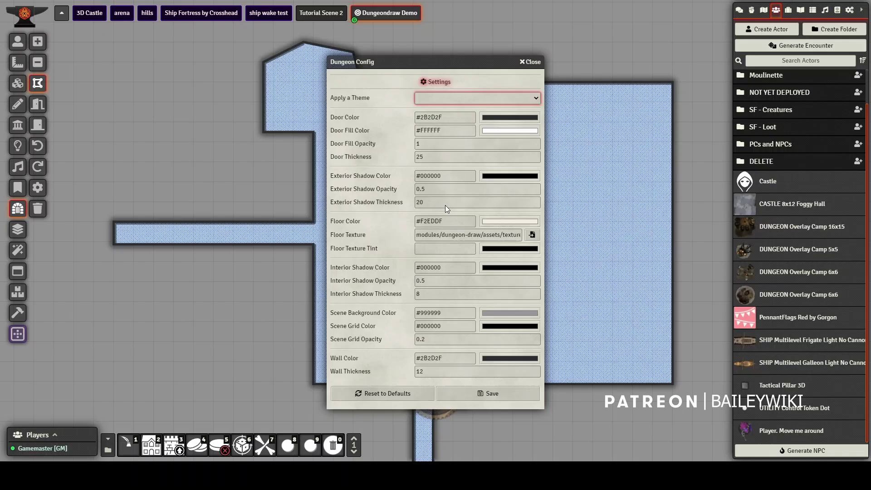
Step: Cycle the dungeon theme through the pebble floor with #282828 walls, the lavender marble with #686882 walls, and the dark stone tile floor
key("Down")
scroll(607, 213, "up", 10)
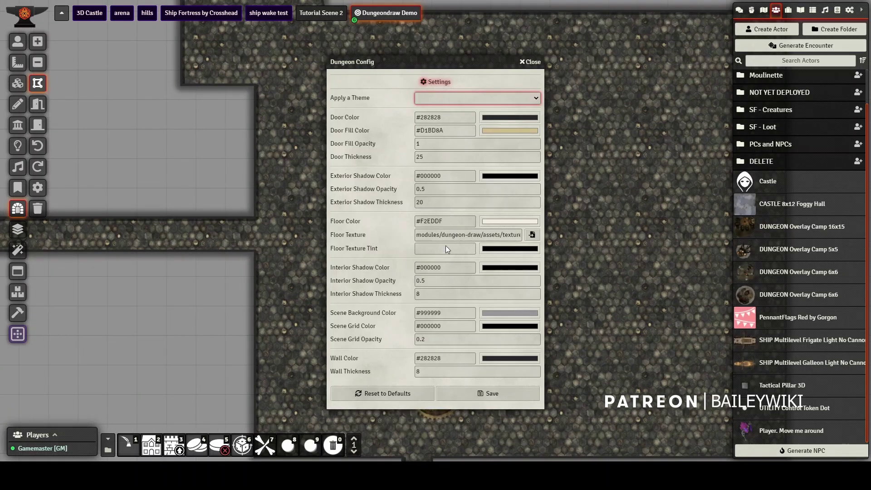
key("Down")
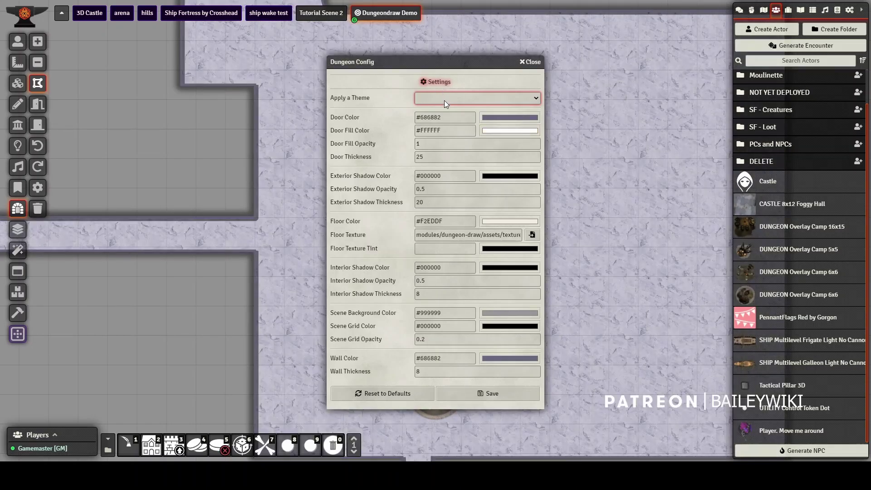
key("Down")
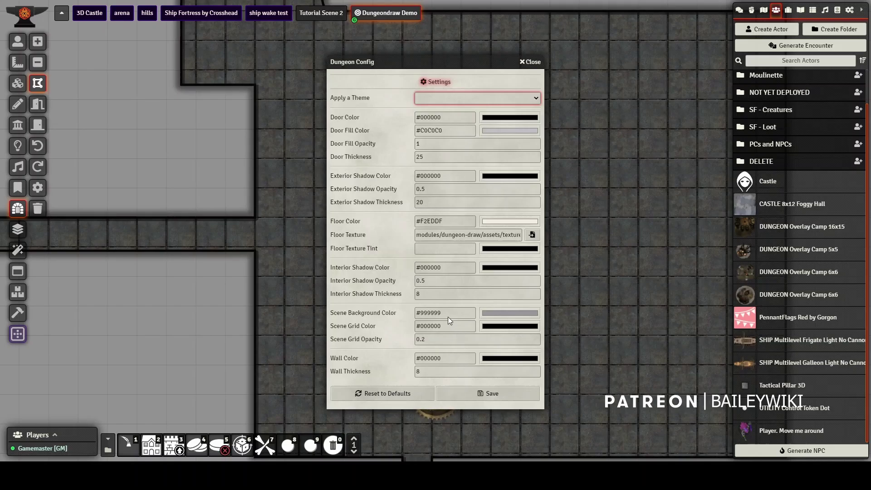
Step: Cycle through the flat #3A9FF2 blue theme and the pastel #9A6D54-wall theme to the wood plank theme with #332211 walls
key("Down")
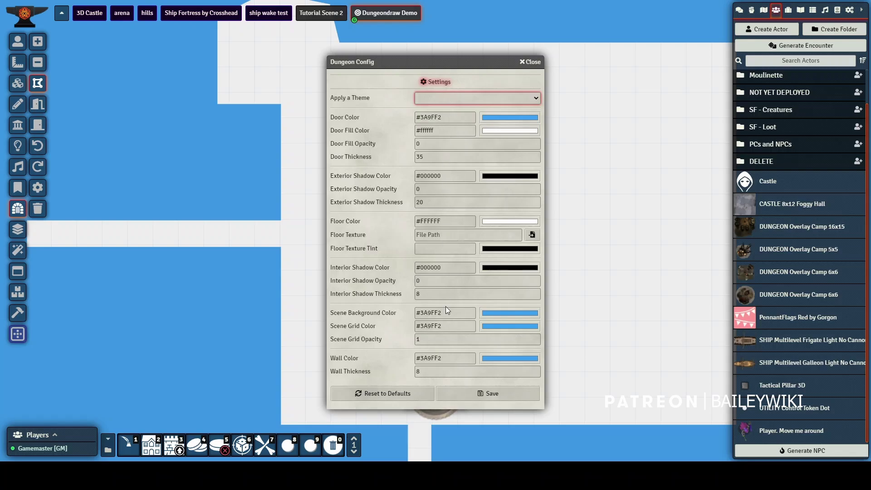
key("Down")
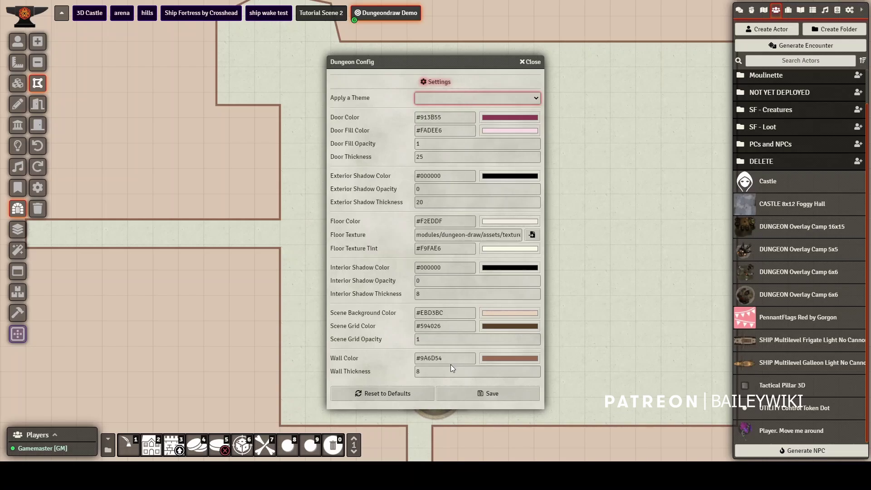
key("Down")
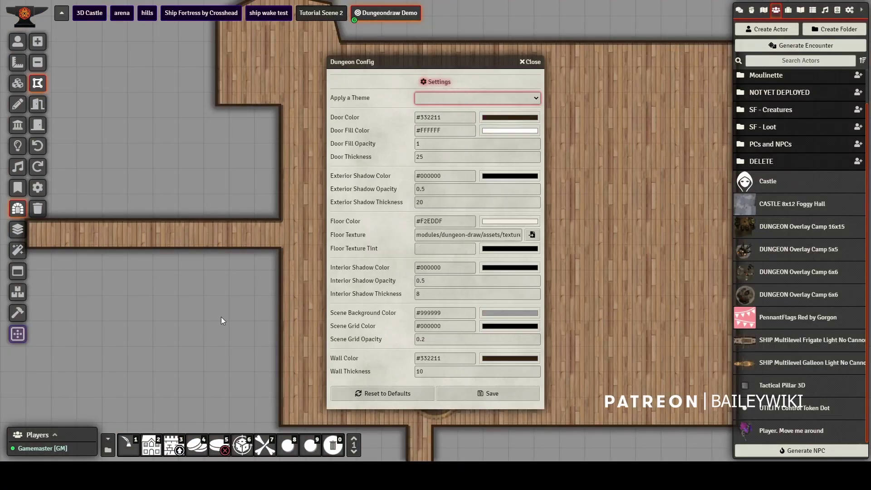
scroll(173, 259, "up", 5)
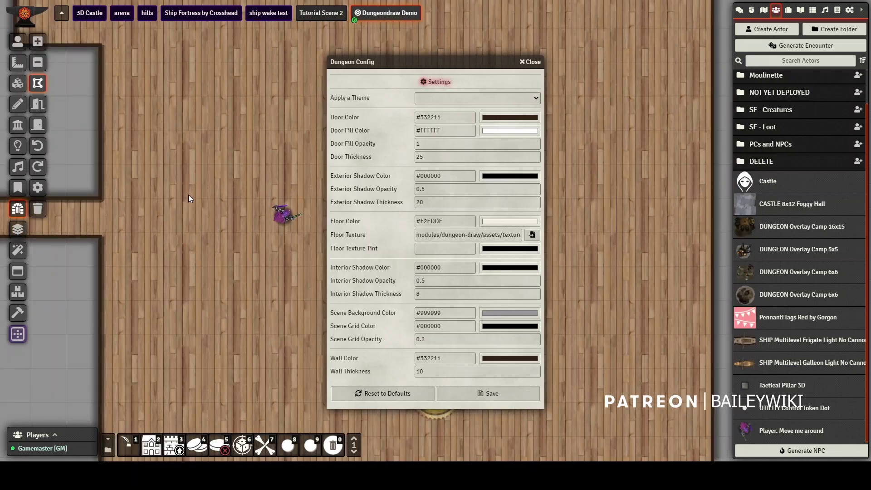
scroll(189, 194, "down", 5)
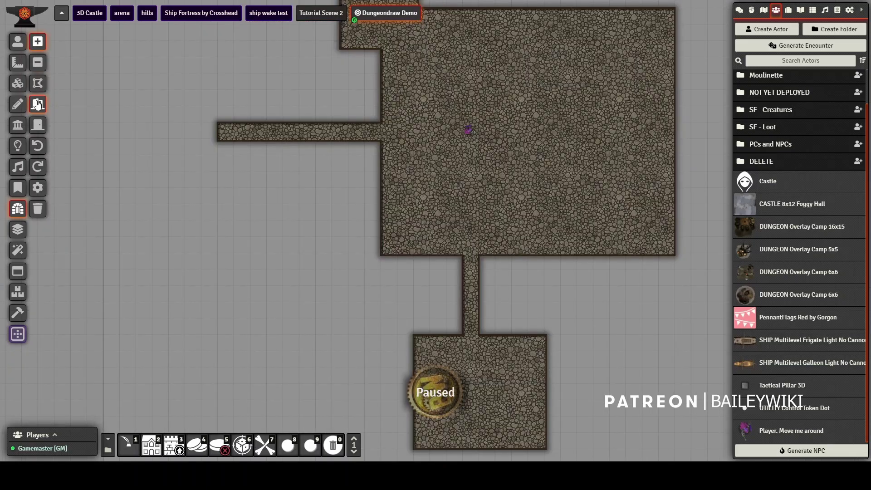
Step: Add a door across the west corridor's opening into the main room
left_click(38, 104)
left_click_drag(320, 176, 303, 248)
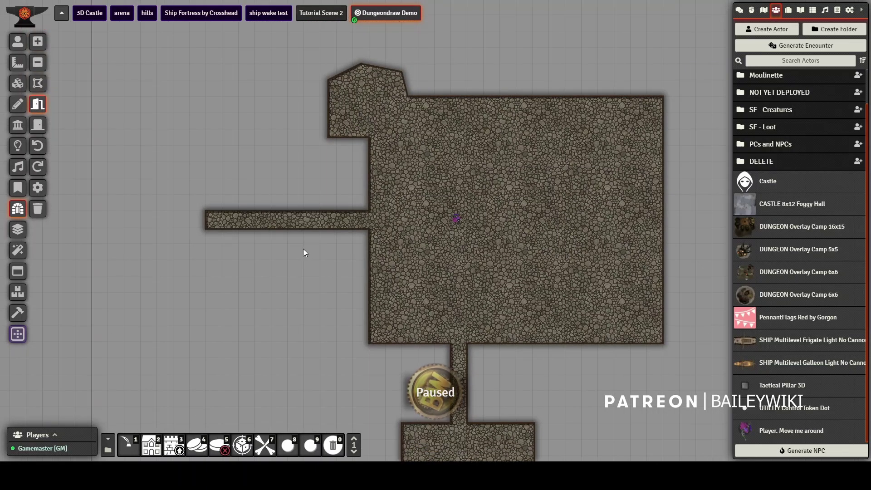
scroll(301, 247, "up", 5)
scroll(301, 246, "up", 3)
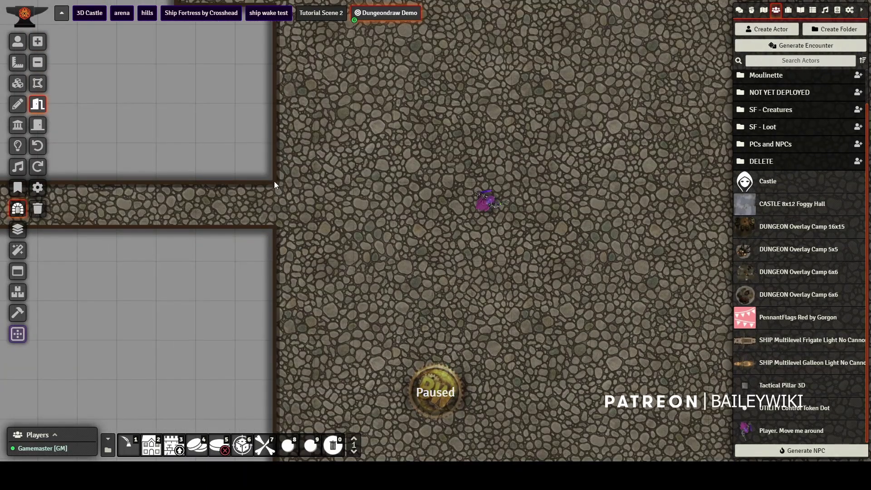
left_click_drag(274, 181, 276, 228)
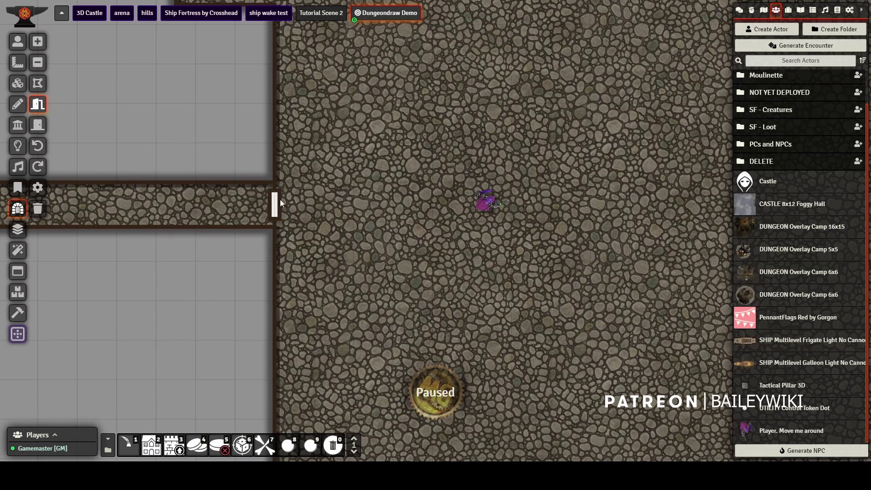
Step: Move the player token west across the main room and through the new door into the corridor
scroll(279, 199, "up", 3)
left_click(17, 41)
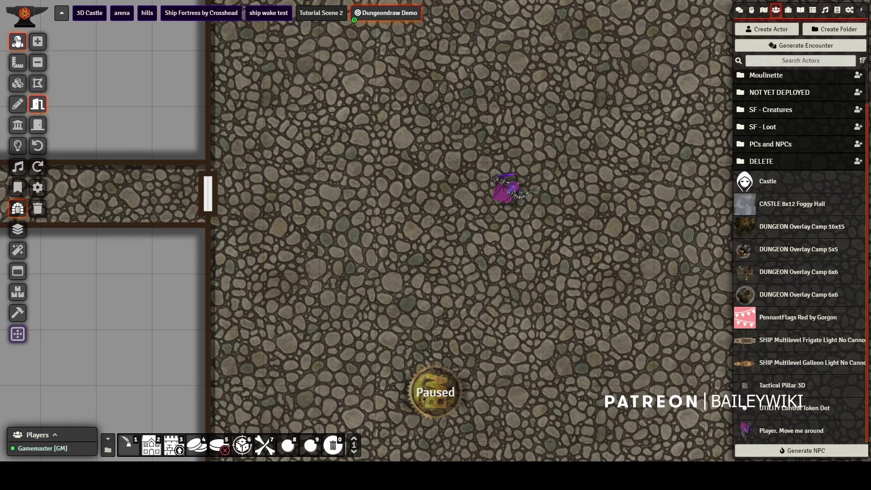
left_click(503, 193)
key("Left")
key("Left")
key("Left")
key("Left")
key("Left")
key("Left")
key("Left")
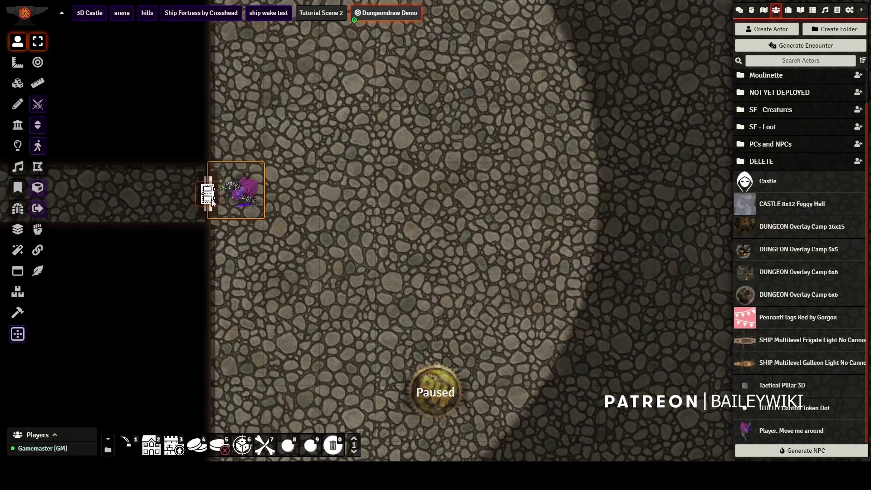
key("Left")
Step: Walk the player token back east through the open doorway into the main room to check its vision
left_click_drag(311, 232, 453, 221)
key("Right")
key("Right")
key("Right")
key("Right")
key("Right")
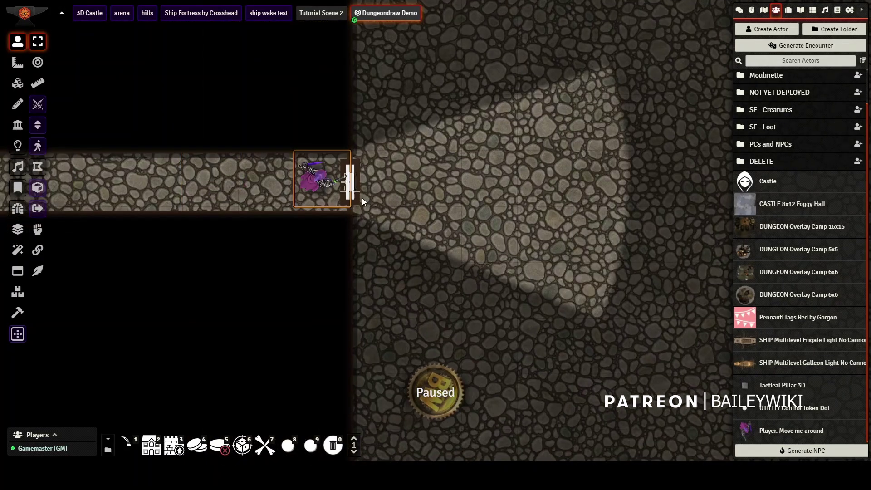
scroll(394, 236, "down", 5)
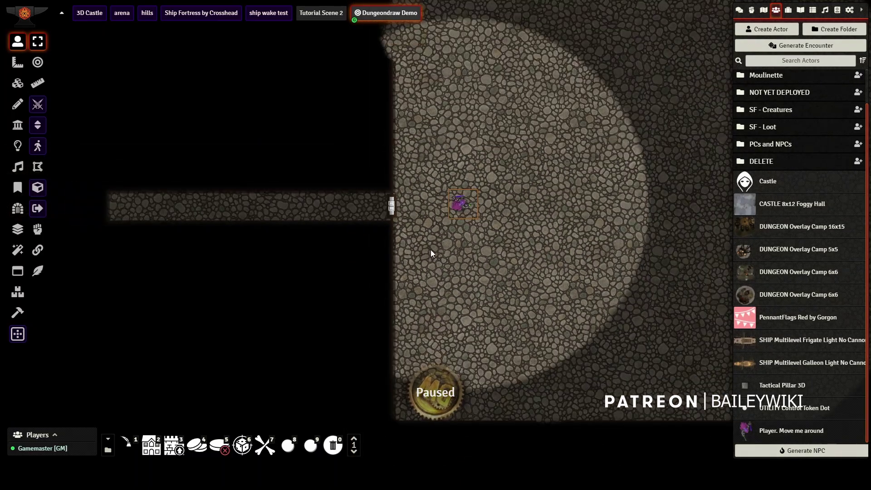
Step: Add a long diagonal door across the opening between the angled alcove and the main room
left_click(17, 208)
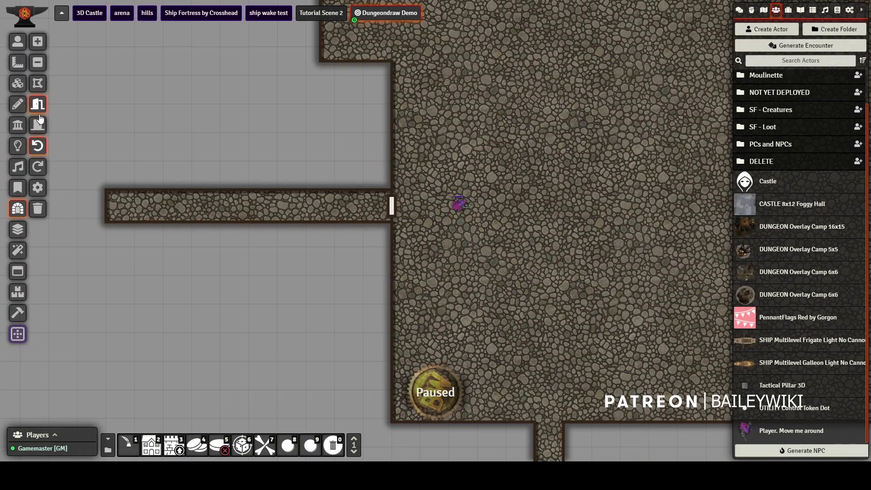
left_click_drag(151, 114, 175, 277)
scroll(224, 202, "down", 6)
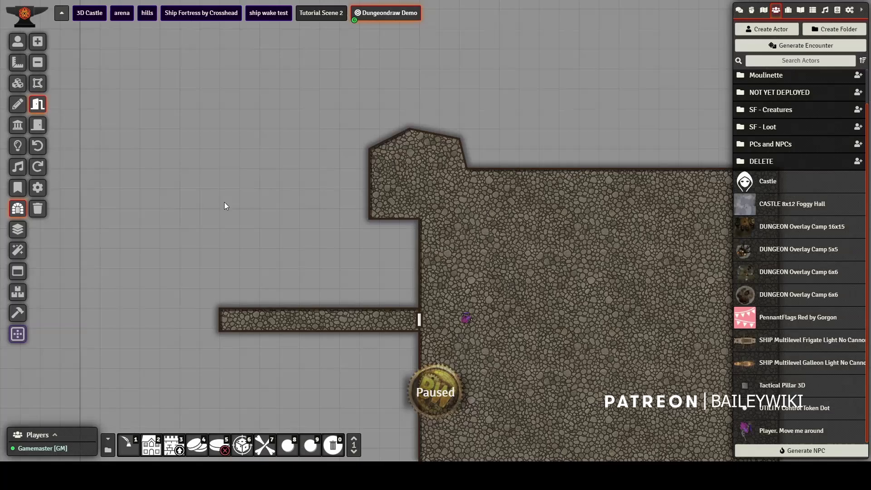
scroll(258, 203, "up", 2)
left_click_drag(389, 224, 331, 104)
scroll(258, 203, "up", 3)
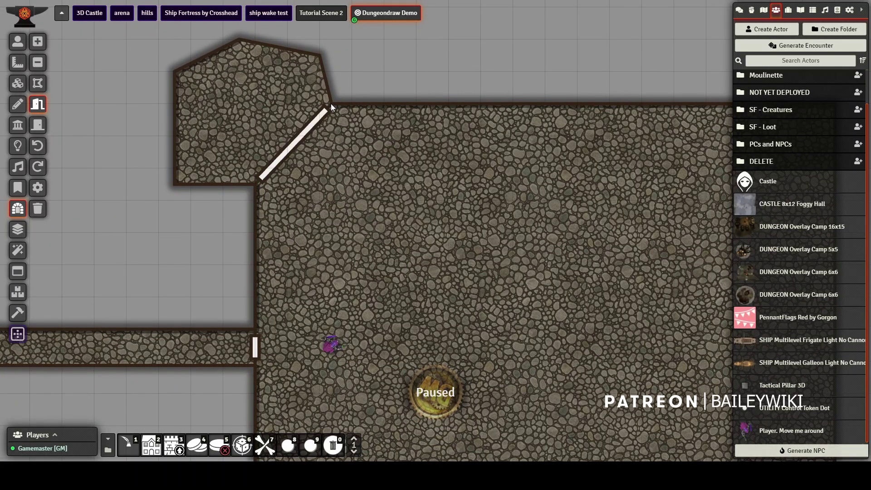
Step: Move the player token north through the main room until it stands beside the diagonal door
left_click(17, 41)
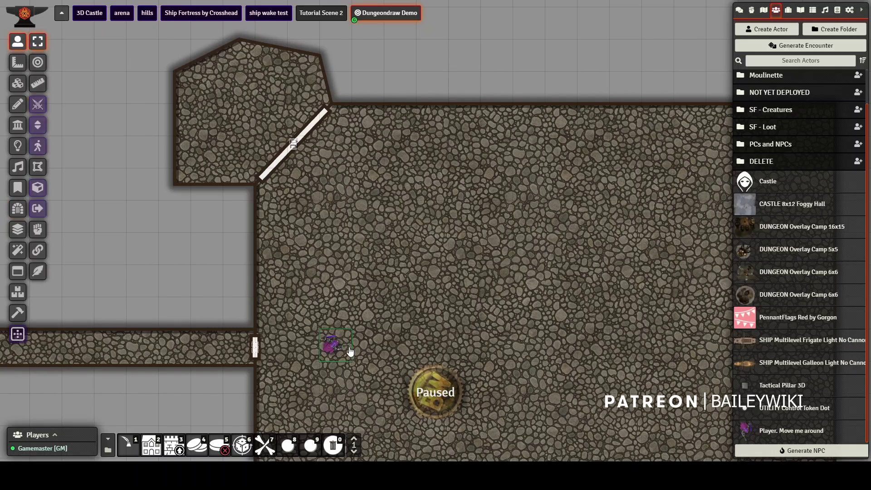
left_click(332, 346)
key("Up")
key("Up")
key("Up")
key("Up")
key("Up")
key("Up")
key("Up")
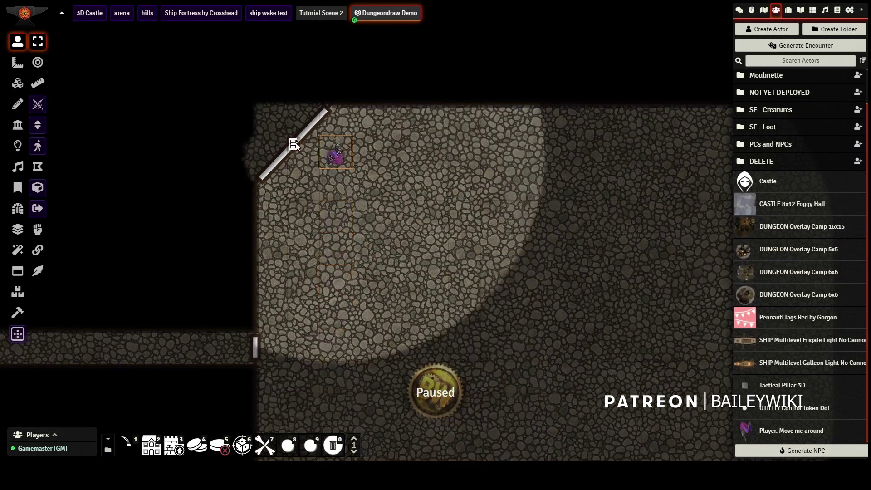
Step: Move the player token through the diagonal door into the alcove and back out into the main room
key("Left")
key("Left")
key("Right")
key("Right")
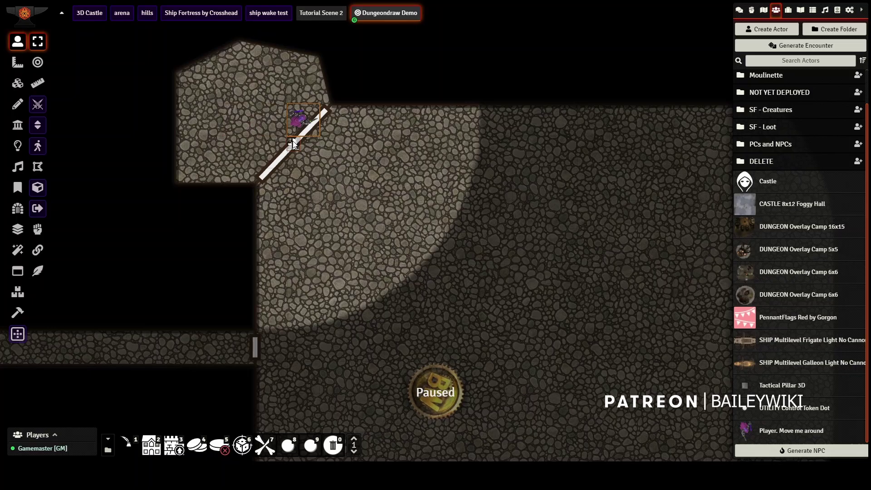
key("Right")
key("Down")
key("Down")
key("Down")
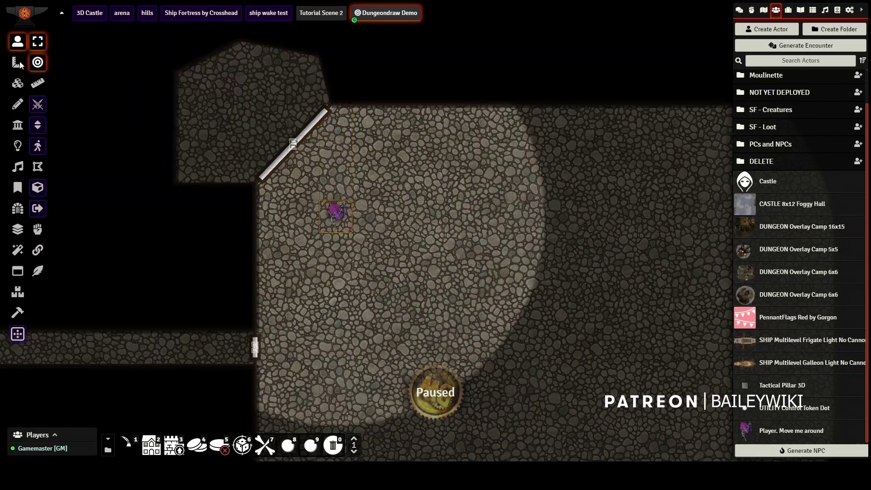
Step: Remove the diagonal door between the alcove and the main room
left_click(17, 209)
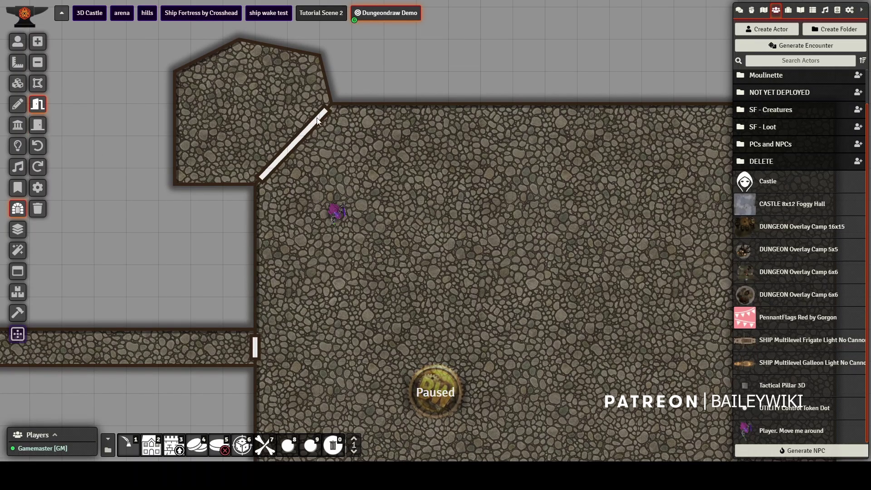
left_click(36, 128)
left_click_drag(254, 184, 336, 101)
key("Delete")
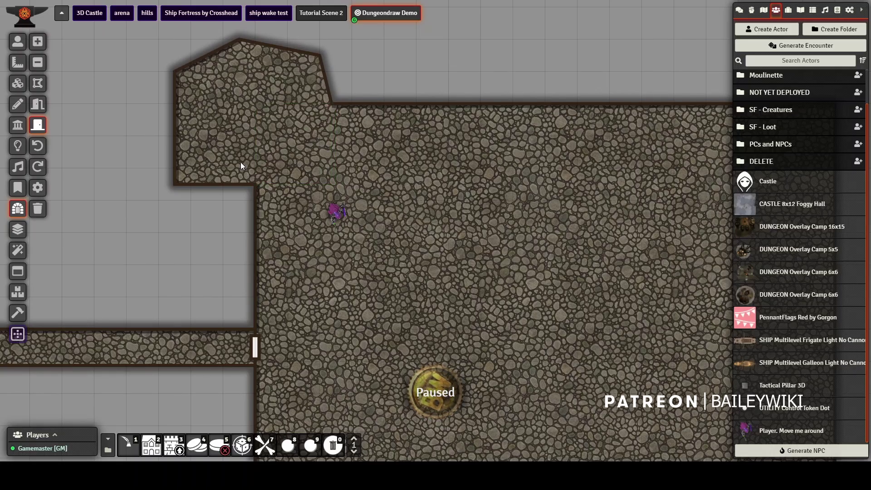
scroll(236, 282, "down", 5)
left_click_drag(229, 309, 297, 210)
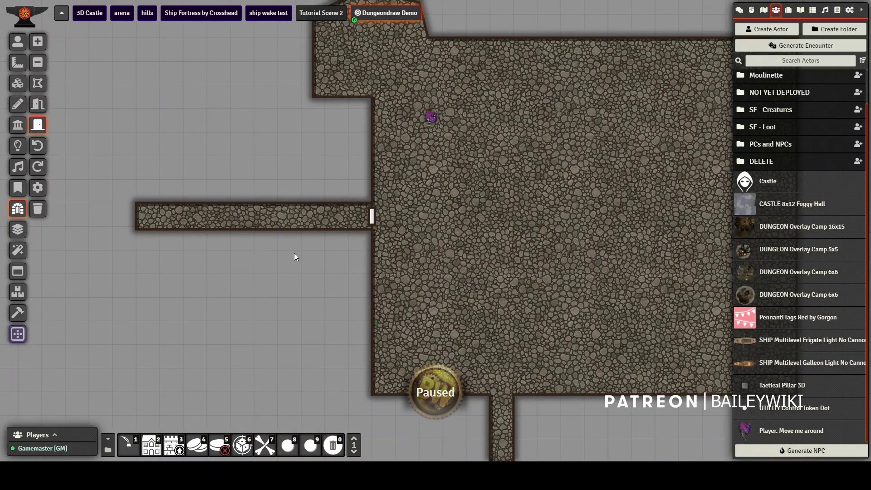
scroll(296, 250, "up", 5)
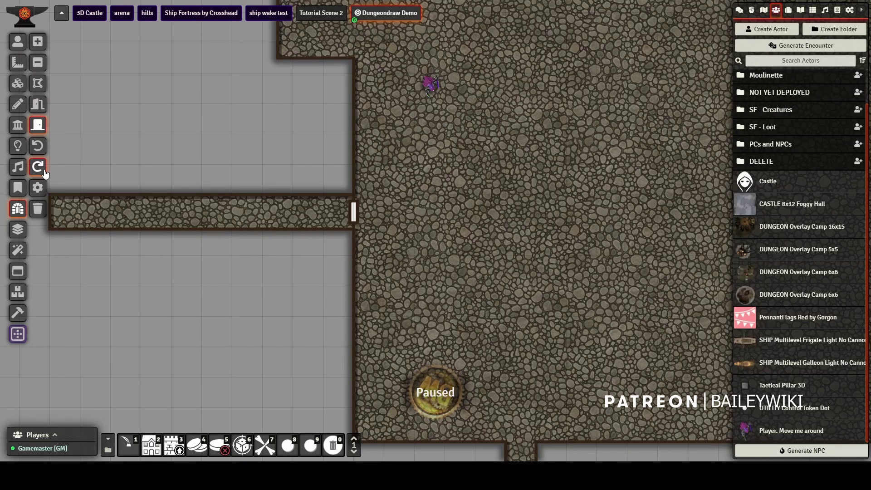
scroll(219, 175, "down", 3)
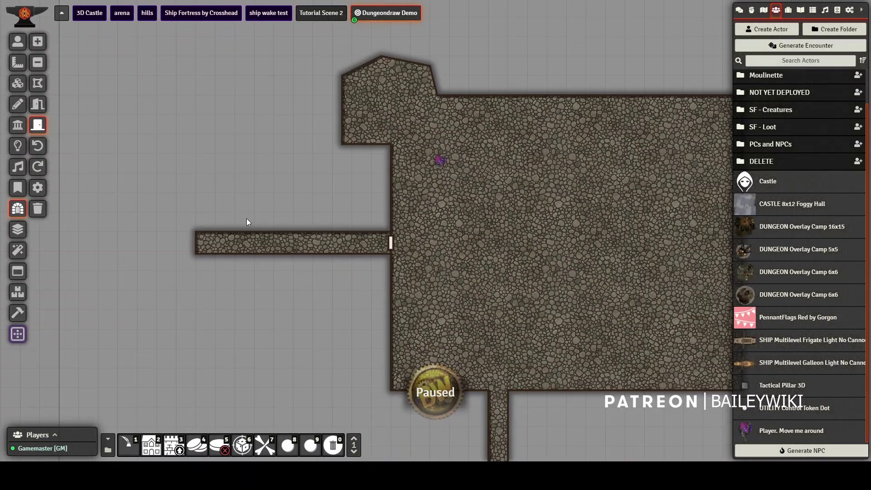
scroll(246, 218, "down", 1)
left_click_drag(246, 218, 220, 173)
Step: Add a rectangular room over the west corridor's outer end and a wide corridor off the main room's east side
left_click(37, 41)
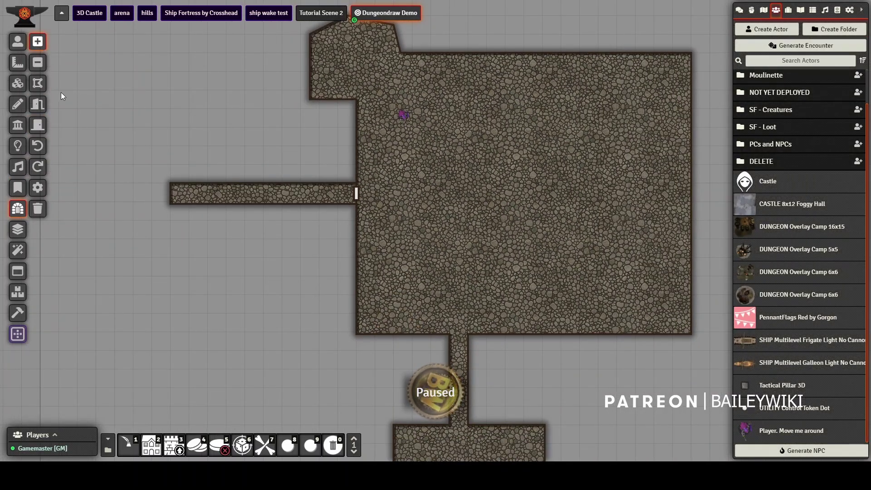
left_click_drag(61, 92, 245, 284)
mouse_move(671, 144)
left_mouse_down()
mouse_move(371, 119)
mouse_move(511, 161)
mouse_move(525, 155)
left_mouse_up()
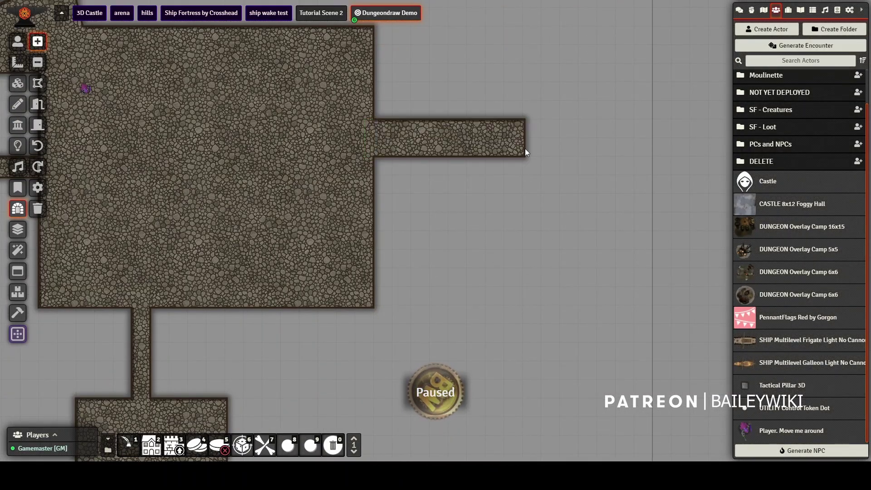
Step: Extend the east corridor southward from its outer end and enlarge the area at its corner
left_click_drag(485, 241, 526, 146)
left_click_drag(616, 230, 483, 250)
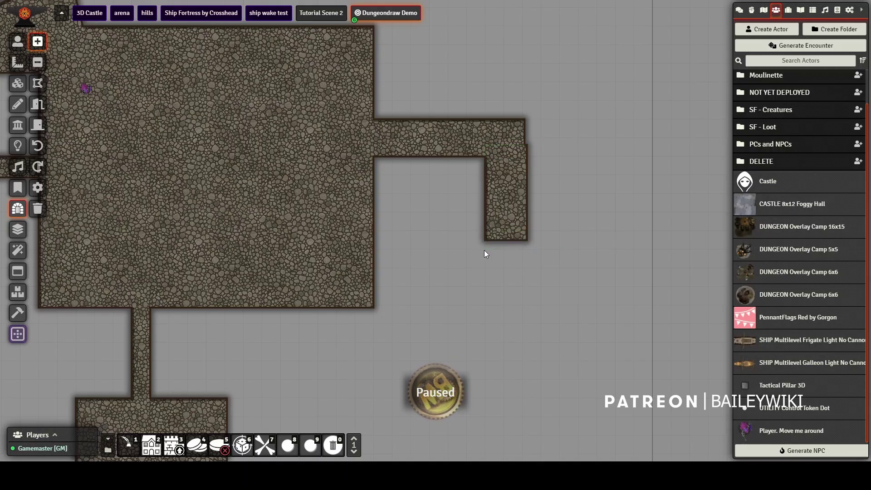
mouse_move(485, 138)
left_mouse_down()
mouse_move(483, 120)
mouse_move(544, 101)
left_mouse_up()
Step: Add two separate rectangular rooms to the east of the lower room
scroll(585, 128, "up", 1)
mouse_move(551, 246)
left_mouse_down()
mouse_move(543, 140)
mouse_move(562, 245)
left_mouse_up()
mouse_move(458, 244)
left_mouse_down()
mouse_move(404, 107)
mouse_move(589, 315)
left_mouse_up()
mouse_move(224, 272)
left_mouse_down()
mouse_move(276, 183)
mouse_move(338, 230)
mouse_move(375, 307)
left_mouse_up()
left_click_drag(374, 307, 592, 416)
Step: Subtract a small rectangular area from the main room near its south wall
left_click(44, 64)
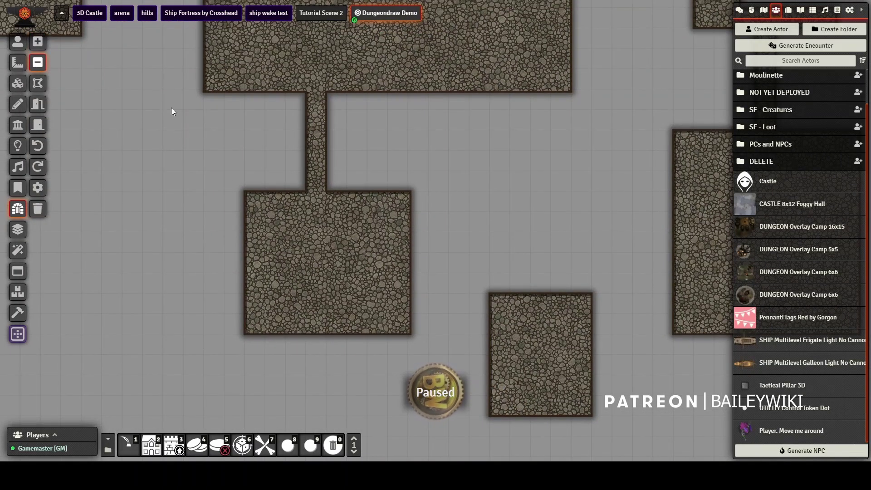
key("Up")
key("Left")
left_click_drag(328, 238, 383, 227)
key("Right")
left_click_drag(586, 173, 616, 315)
scroll(415, 197, "up", 3)
left_click_drag(594, 98, 557, 170)
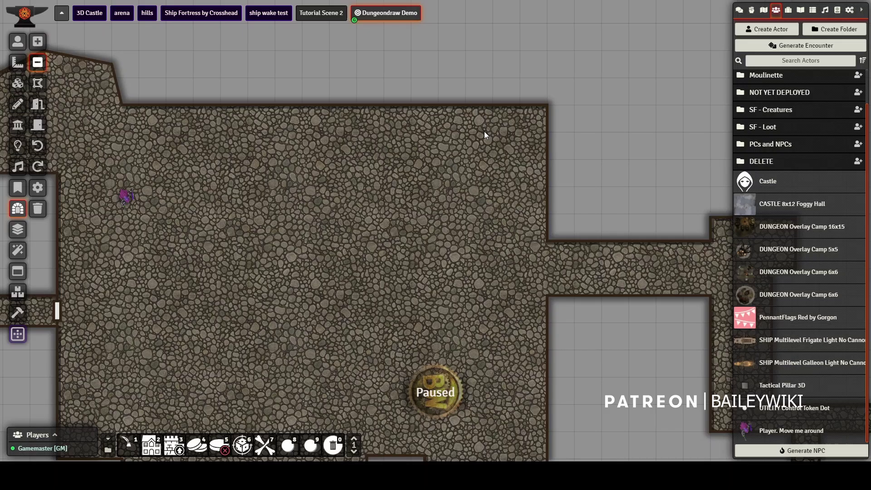
Step: Subtract a small rectangular pillar near the main room's northeast corner and another in the angled northwest alcove
left_click_drag(469, 137, 492, 159)
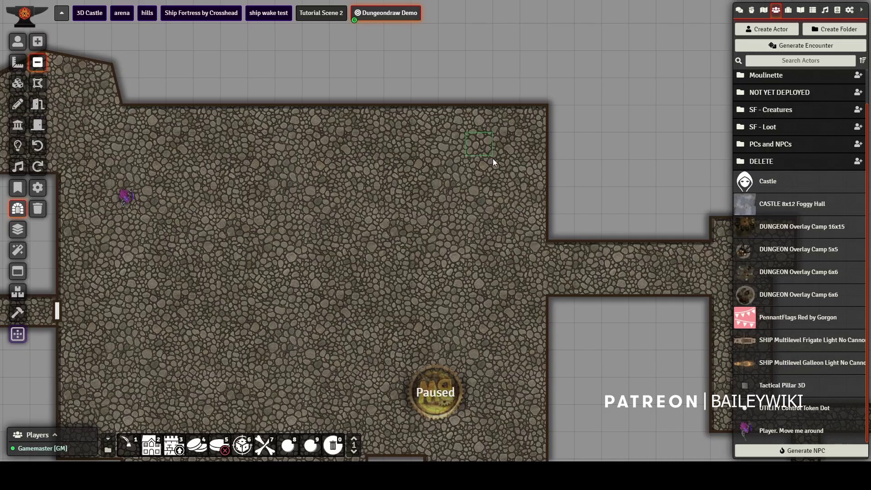
scroll(193, 274, "down", 3)
left_click_drag(142, 338, 341, 347)
scroll(334, 231, "up", 9)
scroll(334, 193, "up", 3)
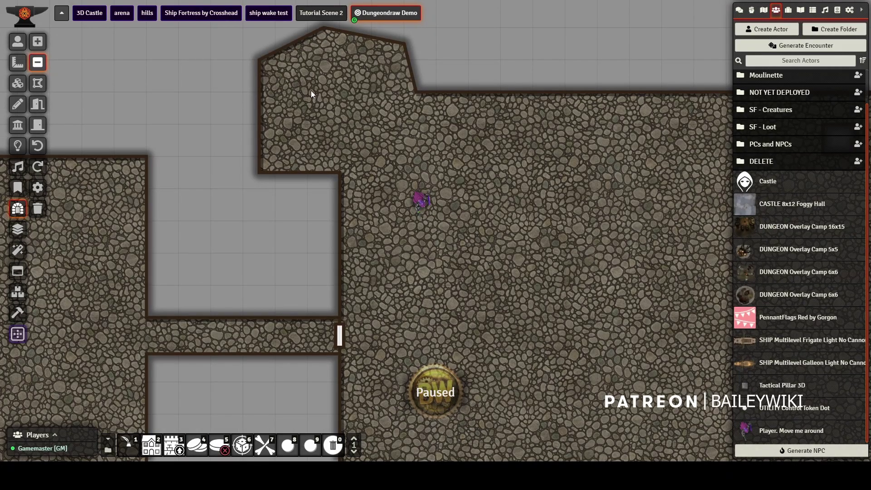
left_click_drag(328, 112, 346, 126)
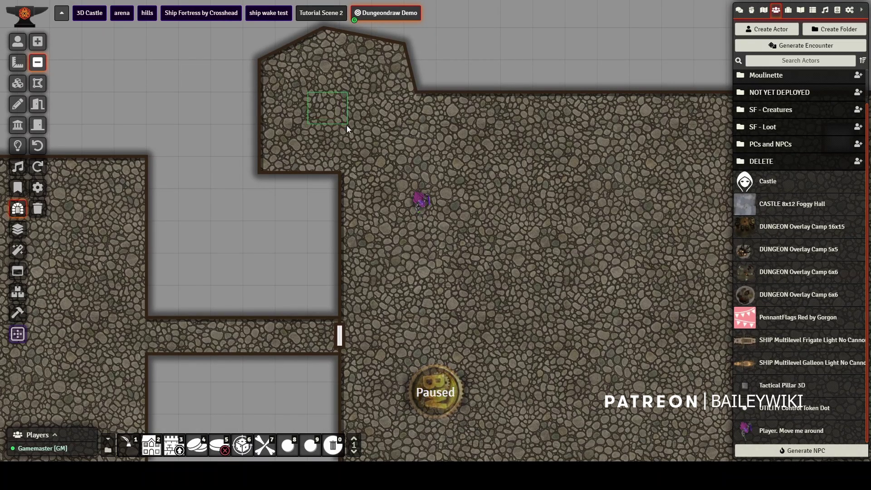
Step: Subtract four small rectangular pillars from the west room, one near each corner
left_click_drag(227, 259, 334, 208)
scroll(334, 208, "down", 8)
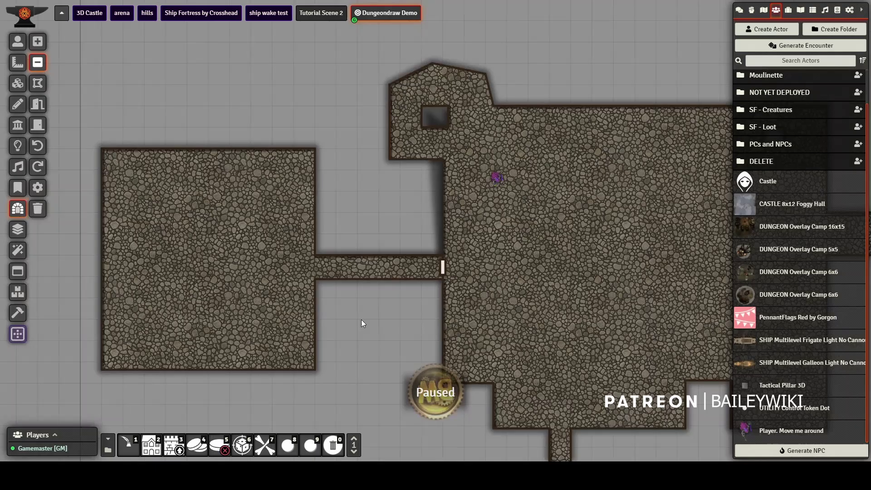
left_click_drag(253, 285, 322, 225)
scroll(303, 216, "up", 6)
scroll(303, 216, "up", 1)
left_click_drag(98, 312, 188, 278)
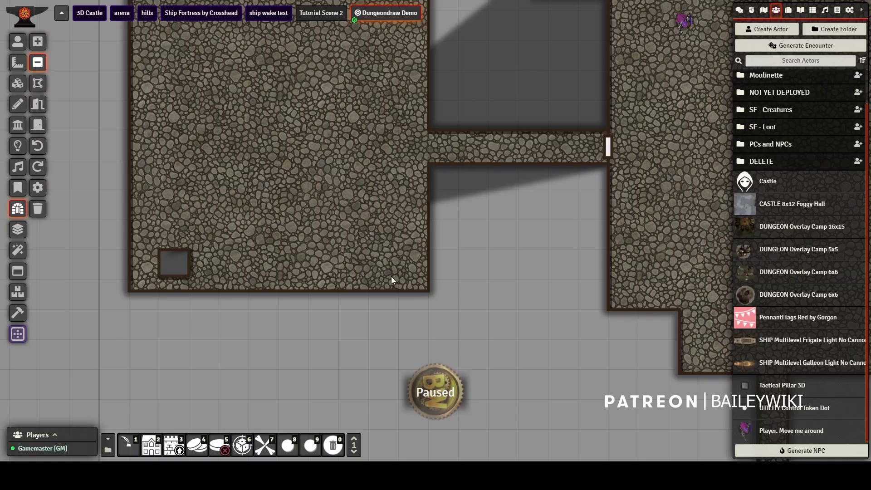
left_click_drag(396, 275, 399, 274)
left_click_drag(420, 135, 461, 307)
left_click_drag(437, 202, 440, 201)
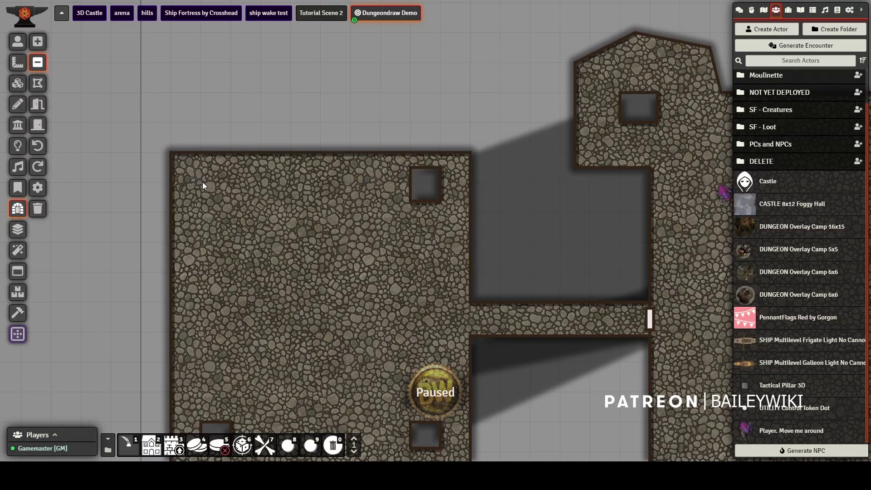
left_click_drag(202, 182, 238, 212)
left_click_drag(538, 285, 438, 230)
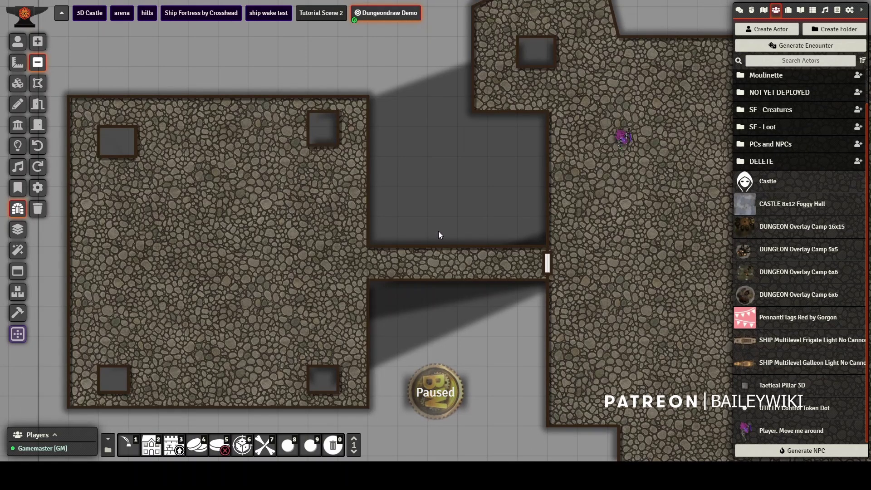
Step: Add a door across the narrow corridor leading south from the main room
scroll(438, 230, "down", 8)
left_click_drag(452, 261, 335, 189)
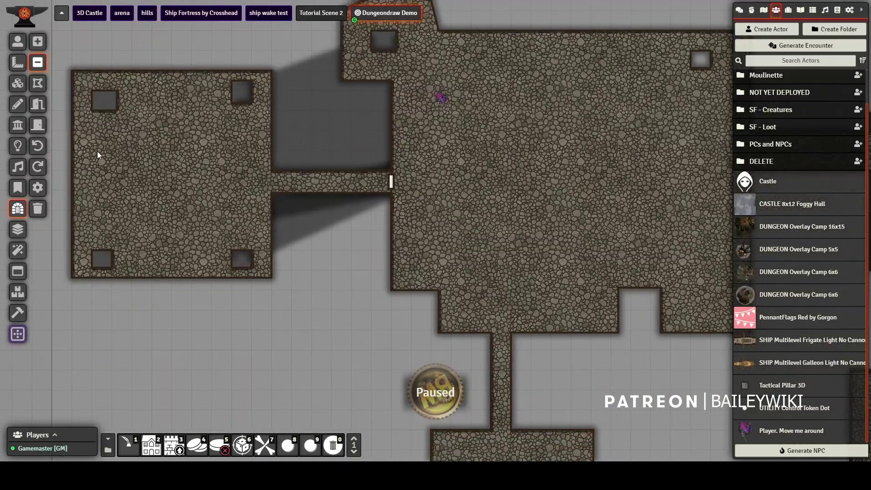
left_click(37, 103)
left_click_drag(594, 213, 501, 84)
scroll(453, 216, "up", 12)
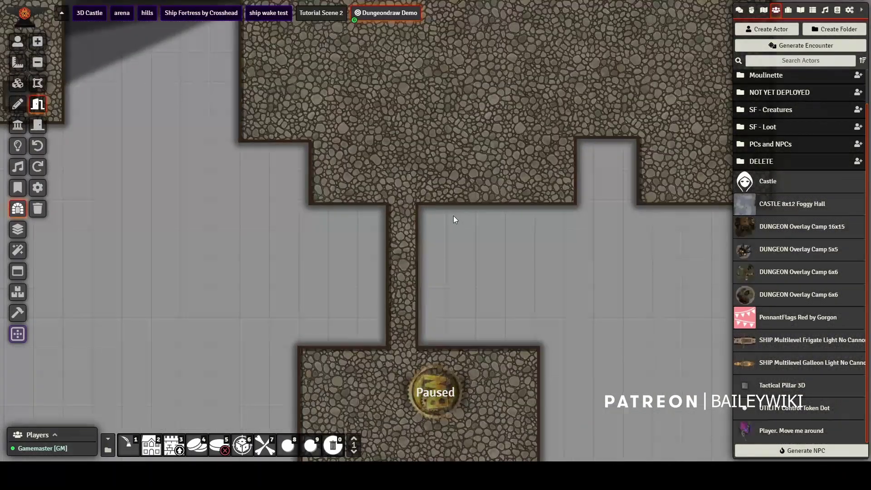
left_click_drag(369, 229, 409, 227)
Step: Add a rectangular vestibule that joins the narrow corridor to the north side of the large southeast room
left_click_drag(599, 261, 124, 293)
mouse_move(544, 316)
left_mouse_down()
mouse_move(379, 237)
mouse_move(198, 312)
mouse_move(160, 341)
left_mouse_up()
left_click_drag(327, 308, 305, 297)
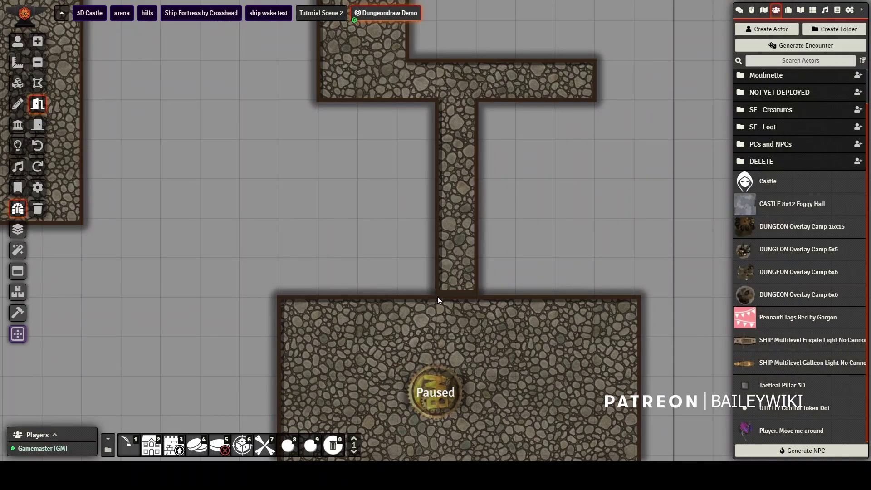
left_click_drag(547, 230, 522, 63)
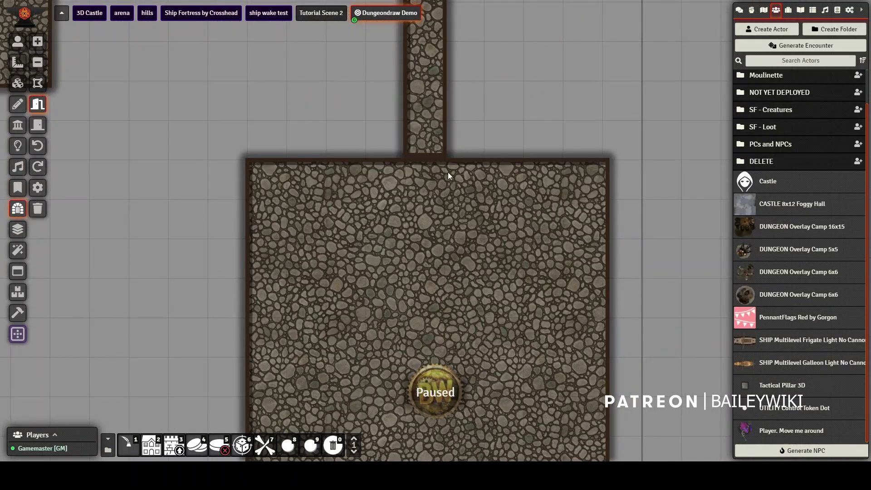
left_click_drag(488, 171, 493, 218)
left_click(36, 43)
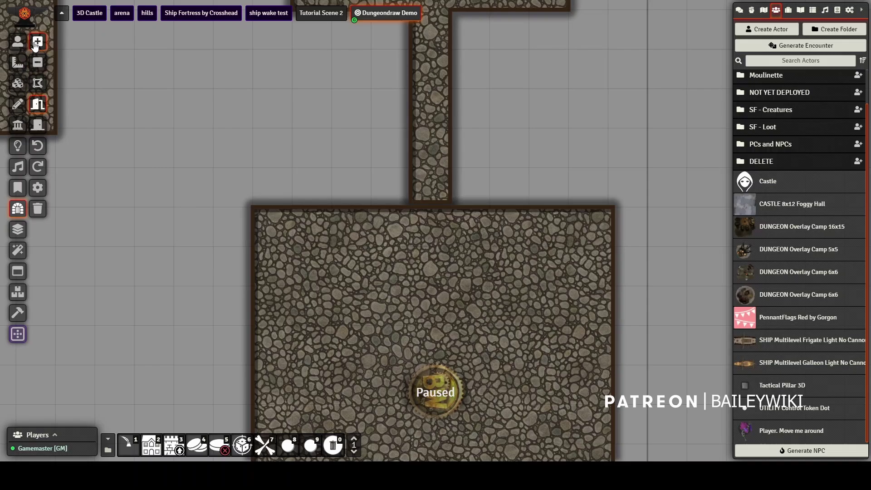
left_click_drag(369, 167, 503, 235)
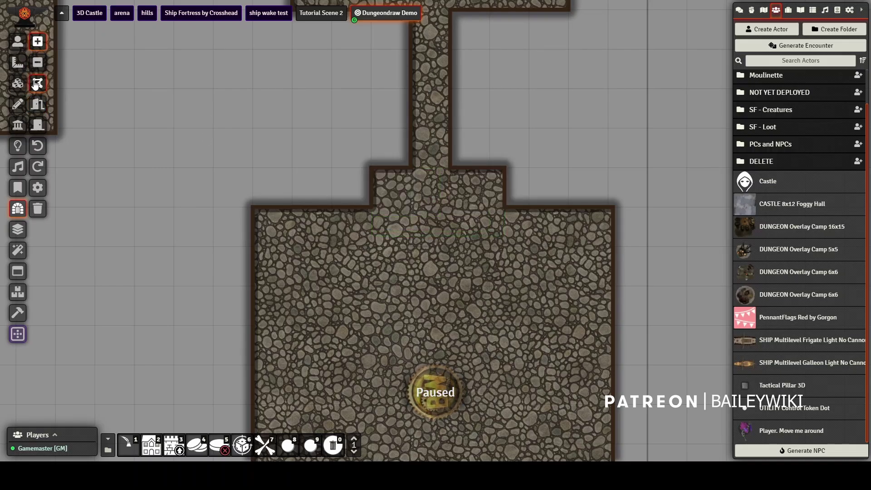
Step: Check the generated walls around the vestibule and add a door where the narrow corridor enters it
left_click(17, 125)
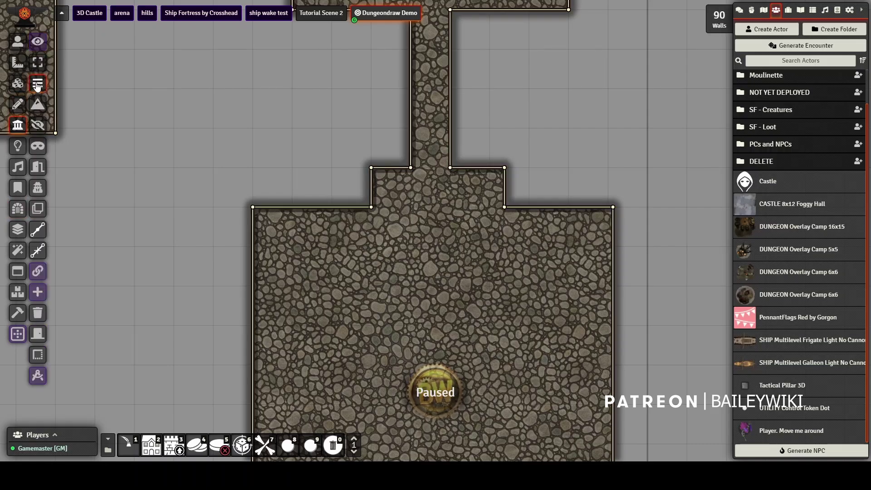
left_click(17, 208)
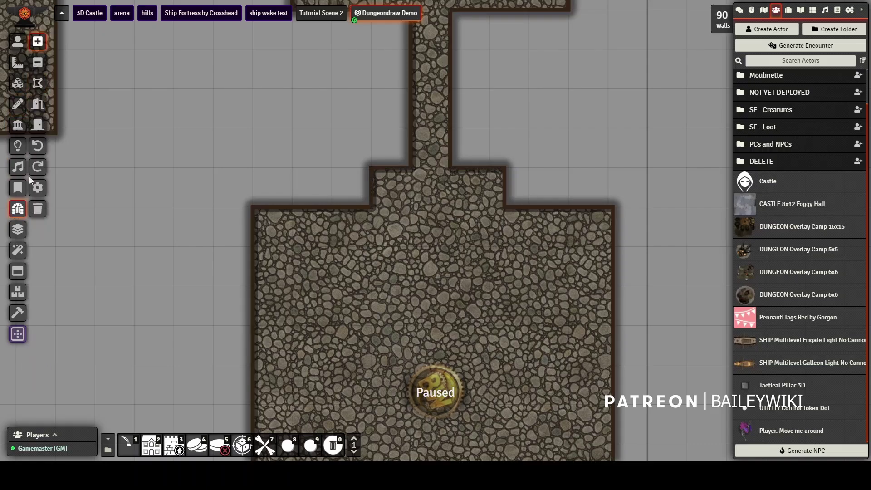
left_click(38, 105)
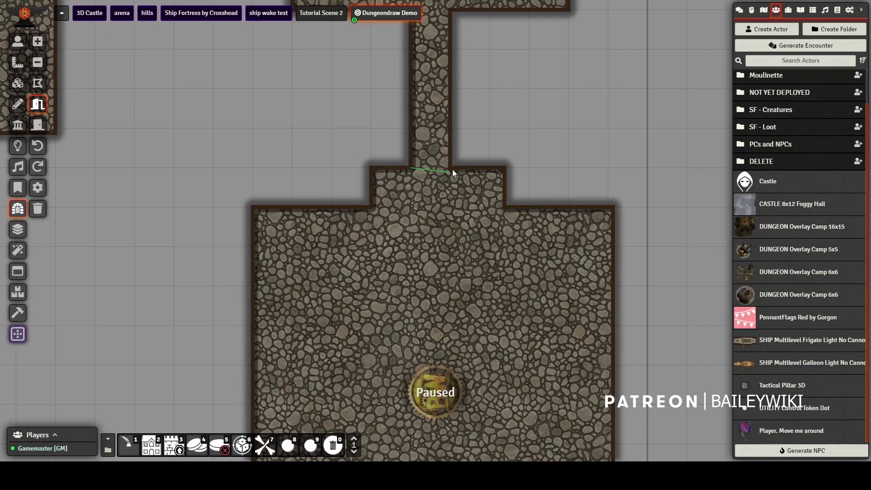
left_click_drag(453, 170, 451, 168)
Step: Set the dungeon's door fill color to #6d5e54 and save the configuration
scroll(323, 133, "down", 7)
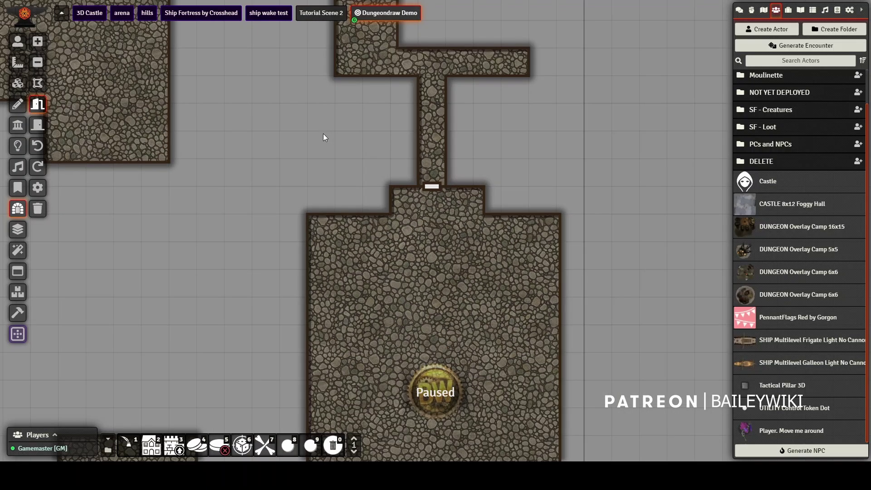
scroll(321, 133, "down", 2)
left_click_drag(302, 132, 336, 159)
scroll(363, 169, "up", 9)
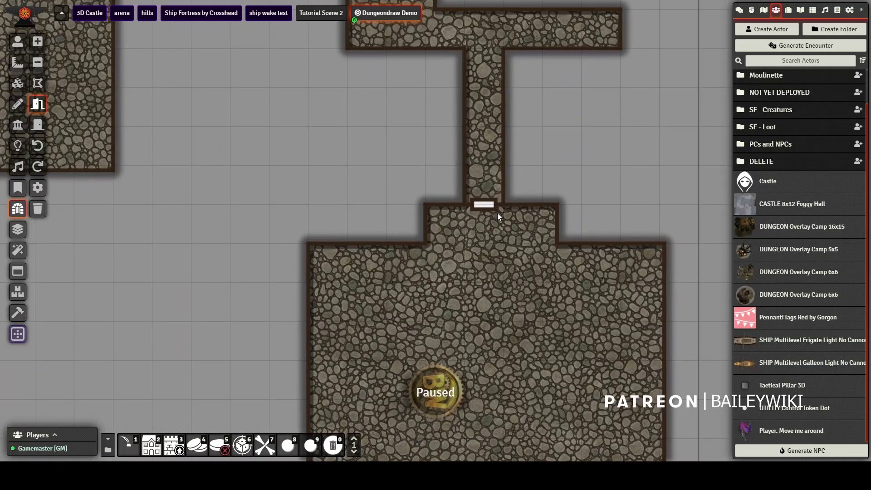
left_click(37, 187)
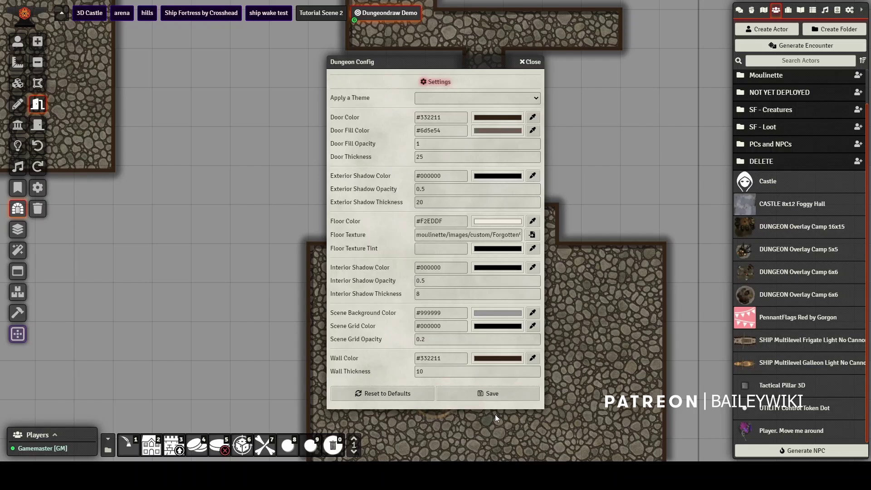
left_click(495, 392)
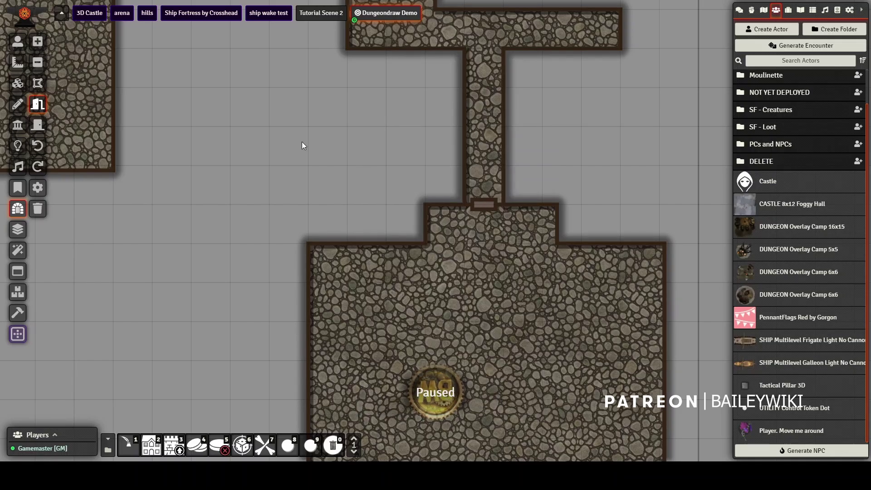
Step: Set the dungeon's wall thickness to 25 and save the configuration
scroll(304, 152, "down", 5)
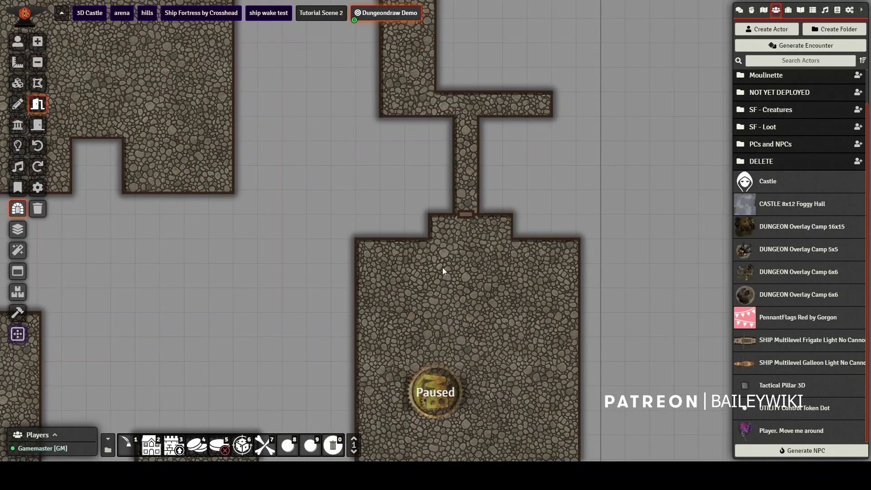
scroll(497, 228, "up", 5)
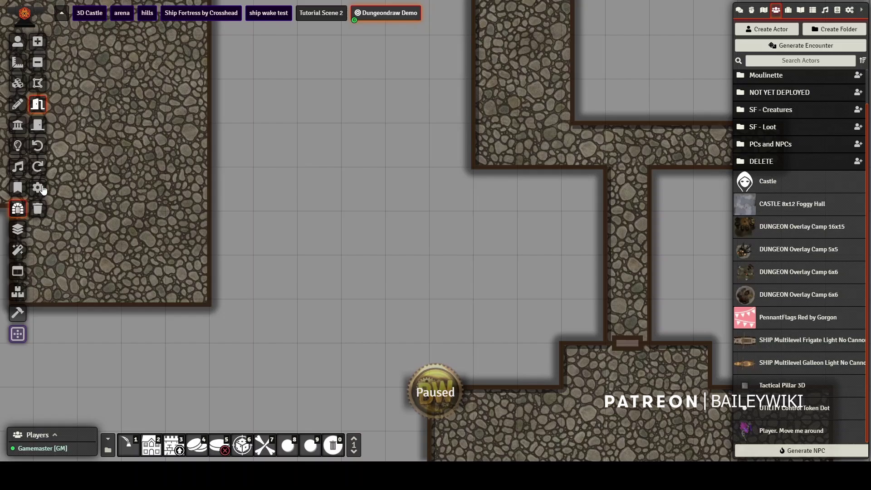
left_click(39, 187)
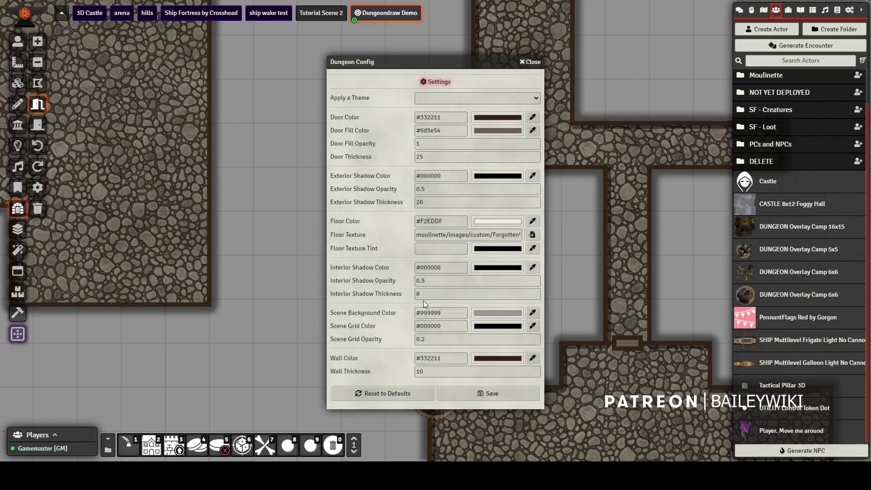
left_click_drag(436, 372, 397, 371)
type("25")
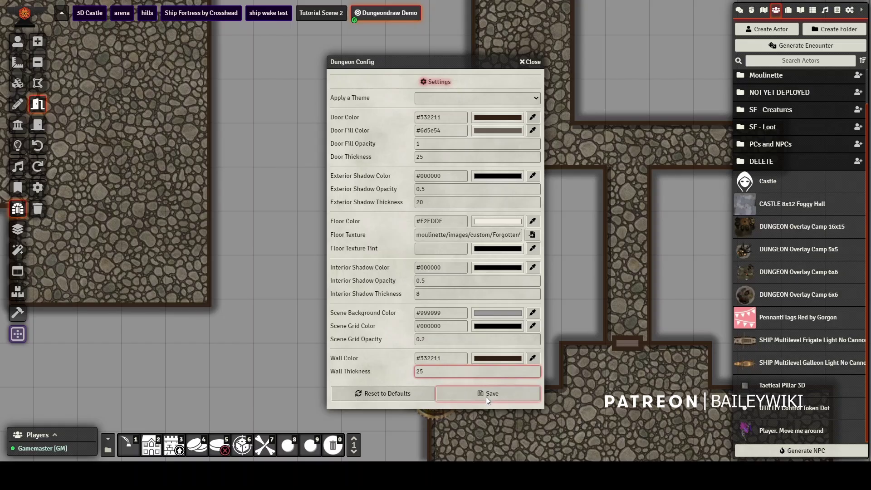
left_click(485, 394)
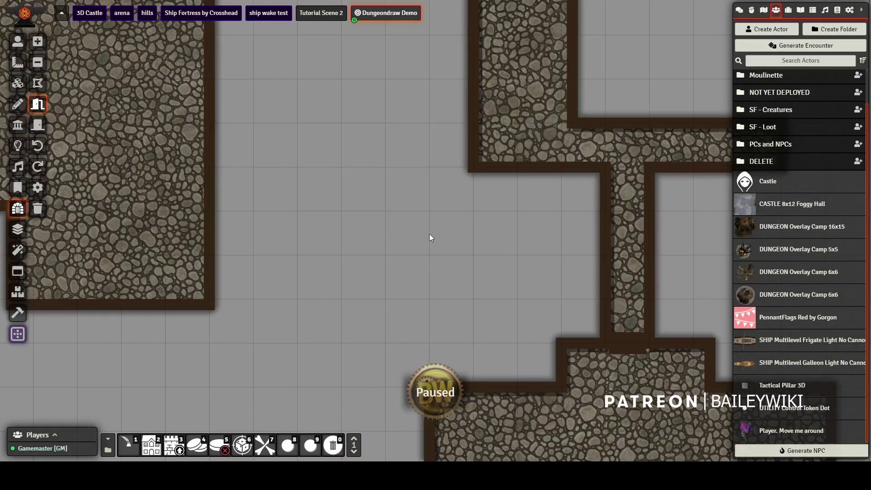
Step: Test the token's vision by opening the main room's west door and walking it through the corridor into the pillared west room
scroll(358, 260, "down", 3)
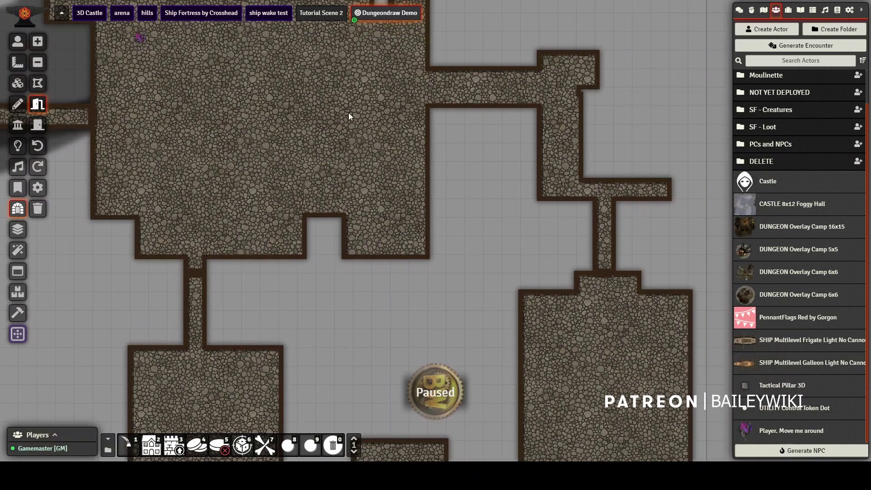
left_click_drag(329, 152, 522, 218)
left_click(19, 42)
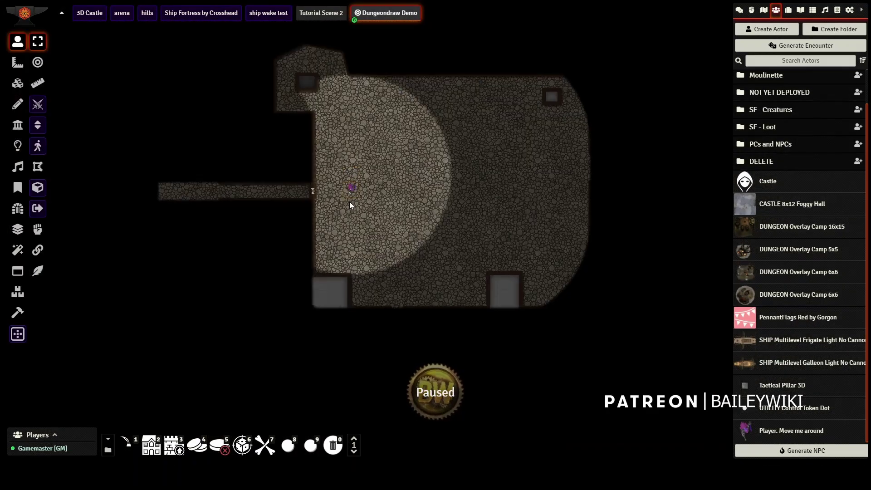
scroll(349, 202, "up", 5)
key("Left")
left_click(277, 180)
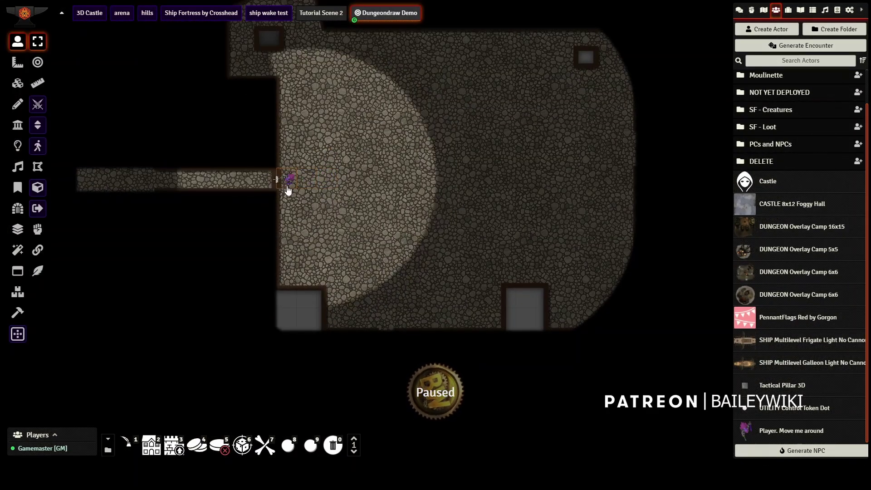
key("Left")
key("Left")
key("Left")
key("Left")
key("Left")
key("Left")
key("Left")
key("Left")
key("Left")
key("Left")
left_click_drag(161, 222, 371, 220)
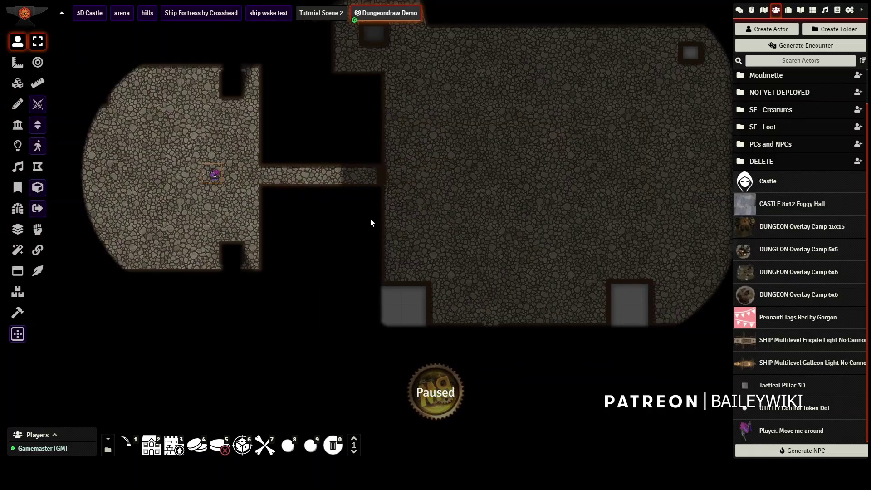
key("Left")
key("Left")
key("Left")
Step: Walk the token back east through the corridor and door into the main room
key("Right")
key("Right")
key("Right")
key("Right")
key("Right")
key("Right")
key("Right")
key("Right")
key("Right")
key("Right")
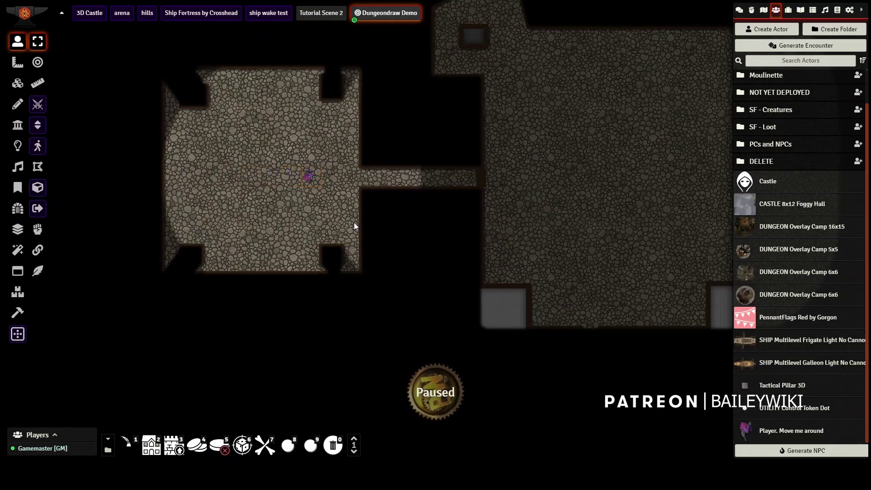
key("Right")
key("Right")
key("Right")
key("Right")
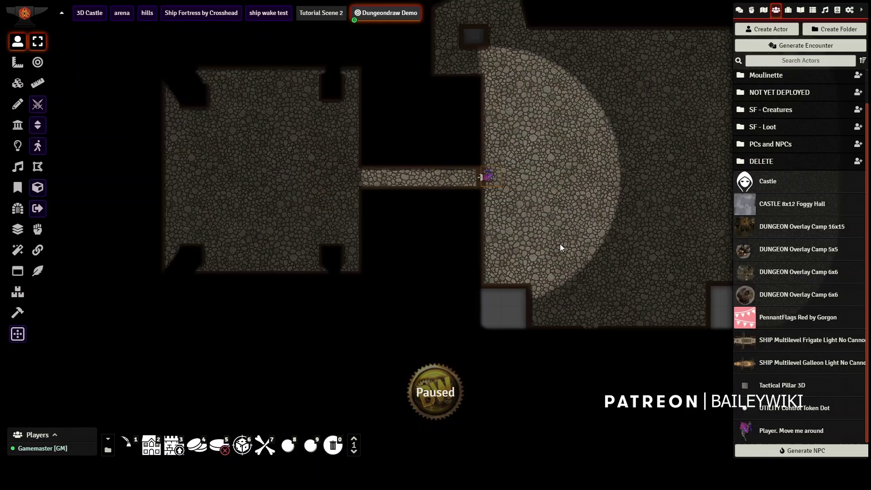
Step: Place an ambient light source in the middle of the main room, east of the token
left_click(17, 146)
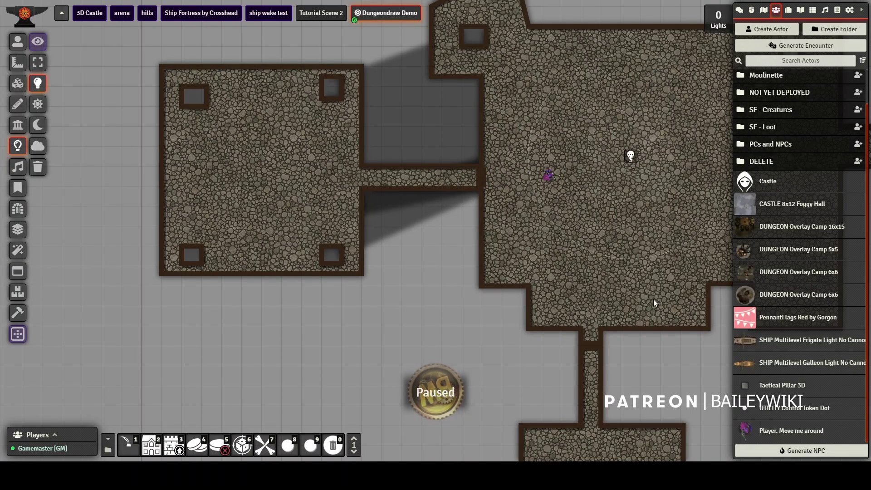
left_click_drag(653, 299, 669, 360)
left_click_drag(390, 294, 172, 318)
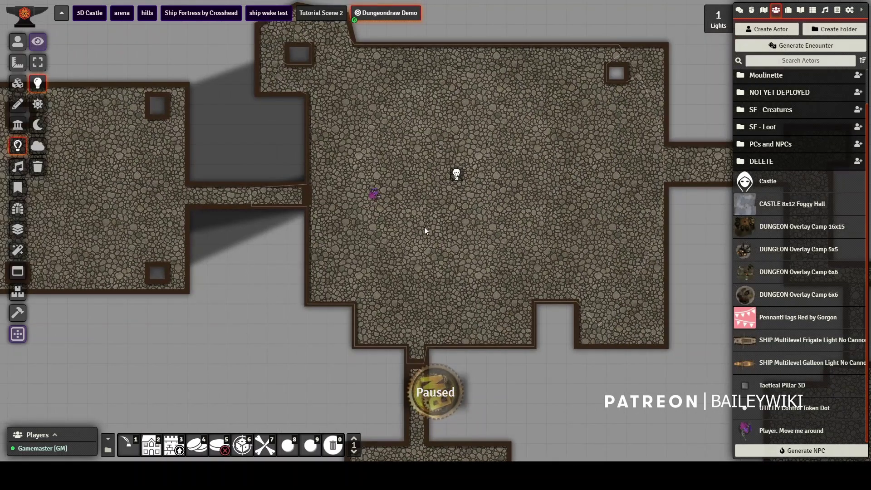
scroll(425, 228, "up", 2)
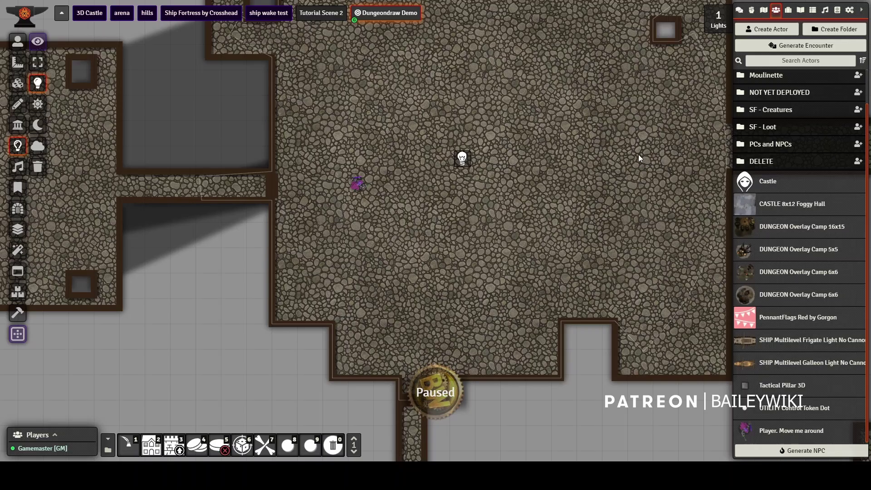
left_click_drag(544, 151, 504, 170)
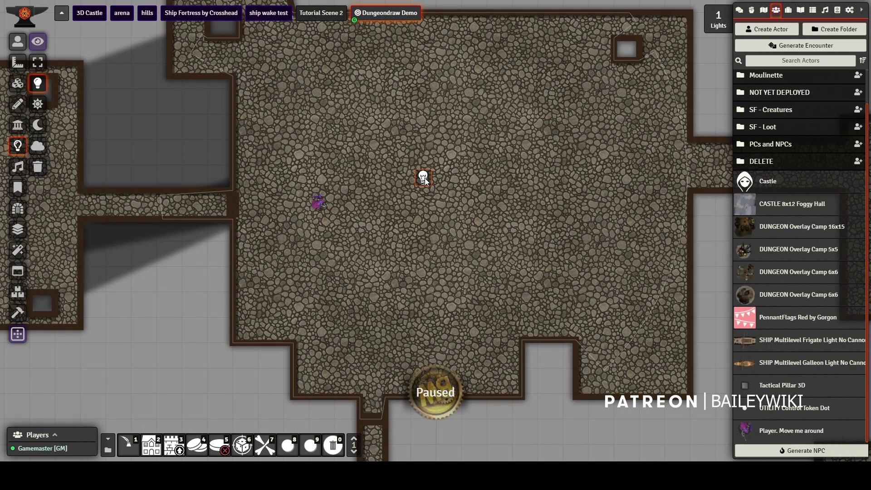
Step: Delete the ambient light and place the DUNGEON Overlay Camp 16x15 prefab in the main room
key("Delete")
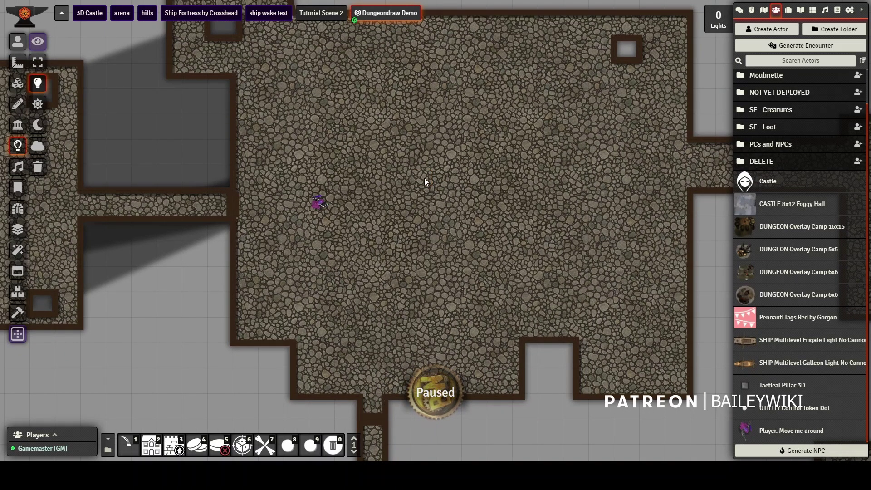
scroll(538, 183, "down", 2)
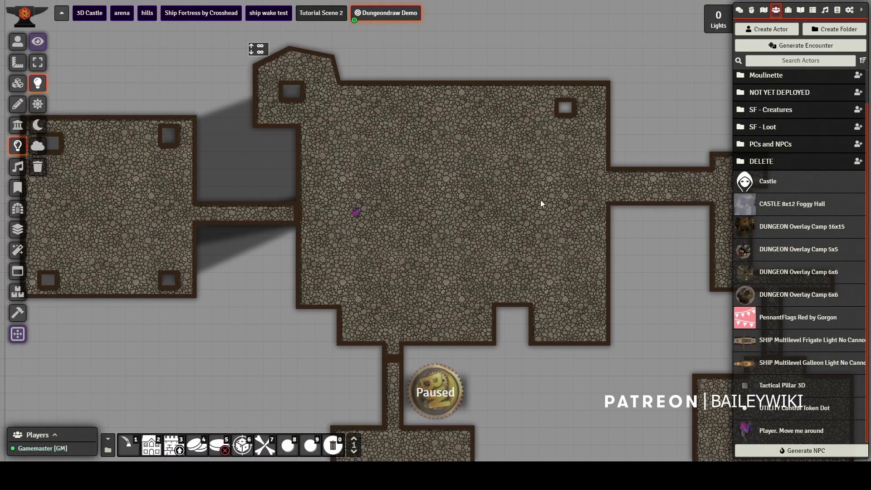
key("Right")
key("Right")
key("Up")
key("Up")
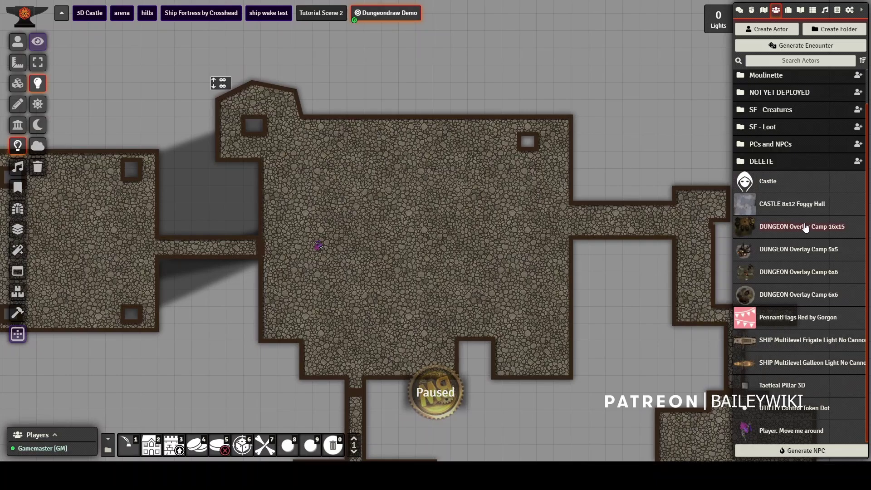
key("ctrl+v")
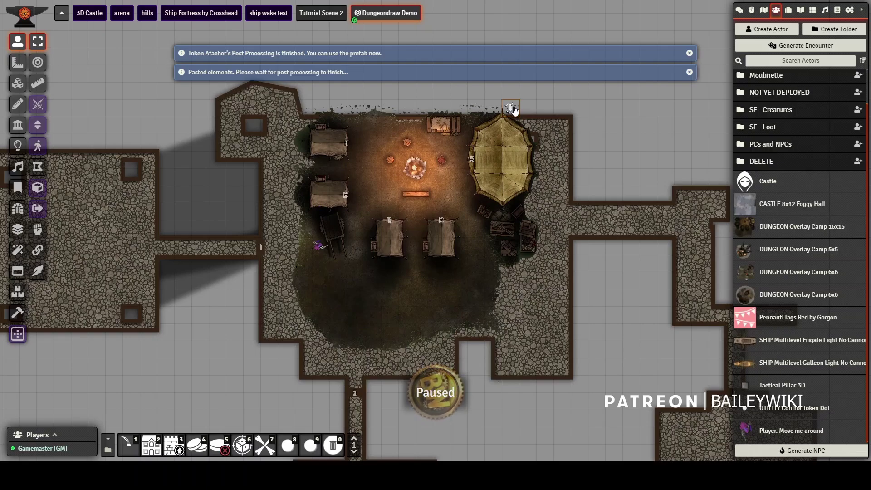
Step: Extend the main room northward with a rectangle spanning the camp's width, and check the walls generated around it
left_click(18, 209)
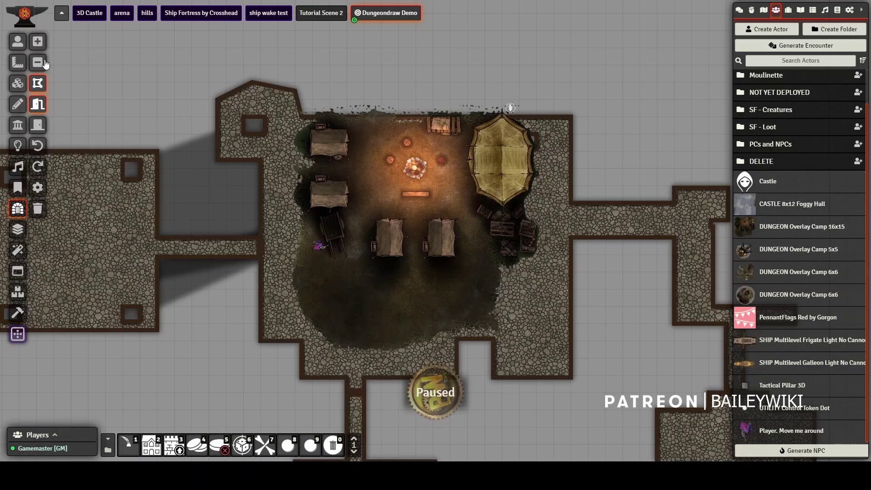
left_click(38, 42)
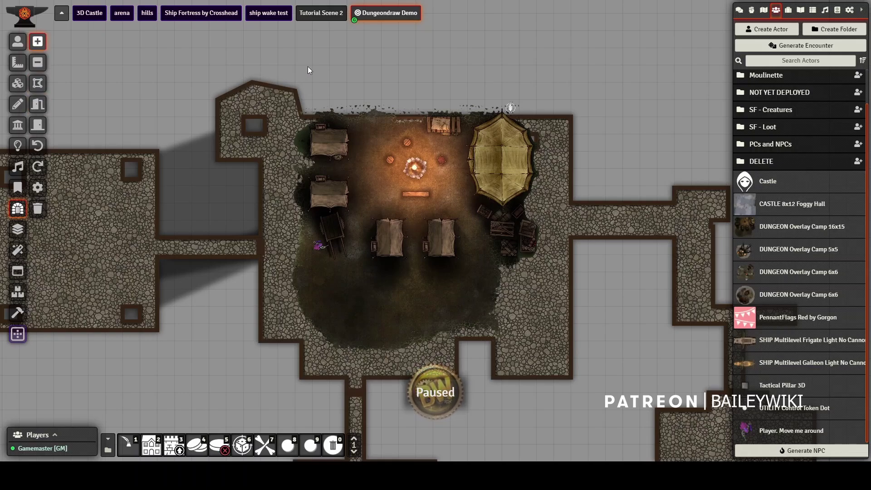
left_click_drag(295, 57, 589, 136)
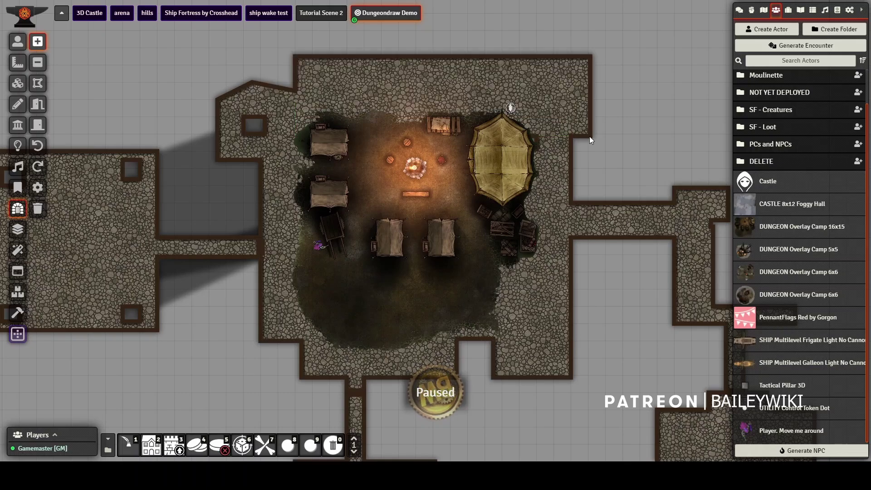
left_click(18, 125)
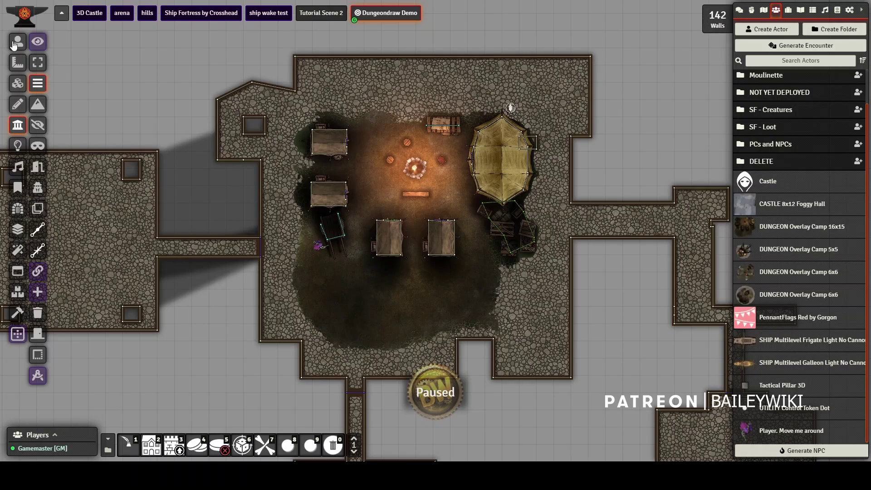
left_click(13, 44)
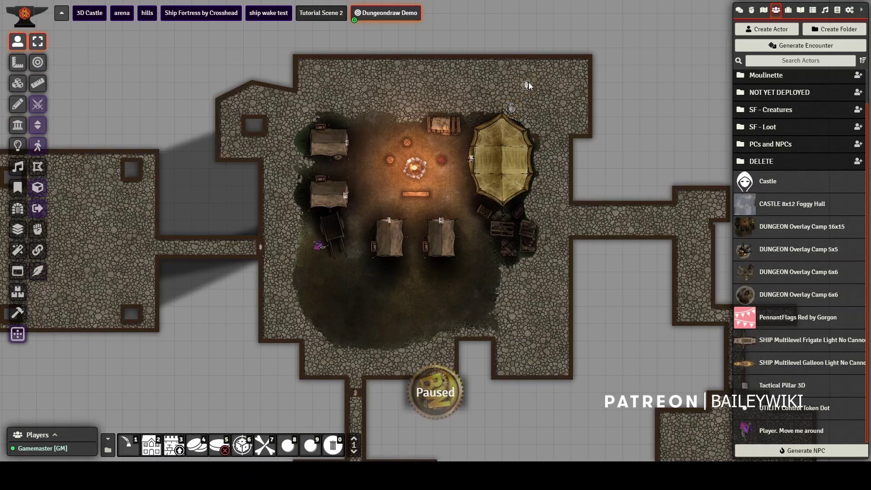
left_click_drag(529, 83, 528, 83)
Step: Place the DUNGEON Overlay Camp 5x5 prefab in the southeast room and reposition it near the northeast corner
left_click_drag(591, 316, 642, 47)
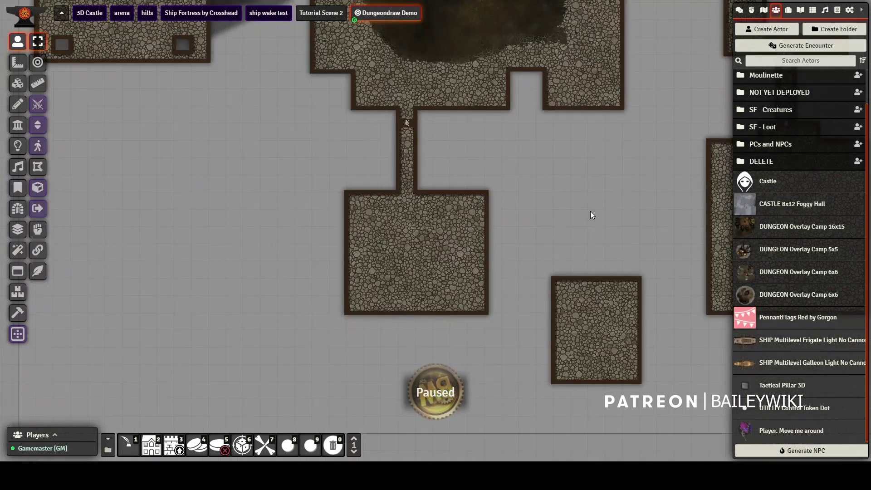
scroll(550, 192, "down", 2)
scroll(524, 228, "up", 5)
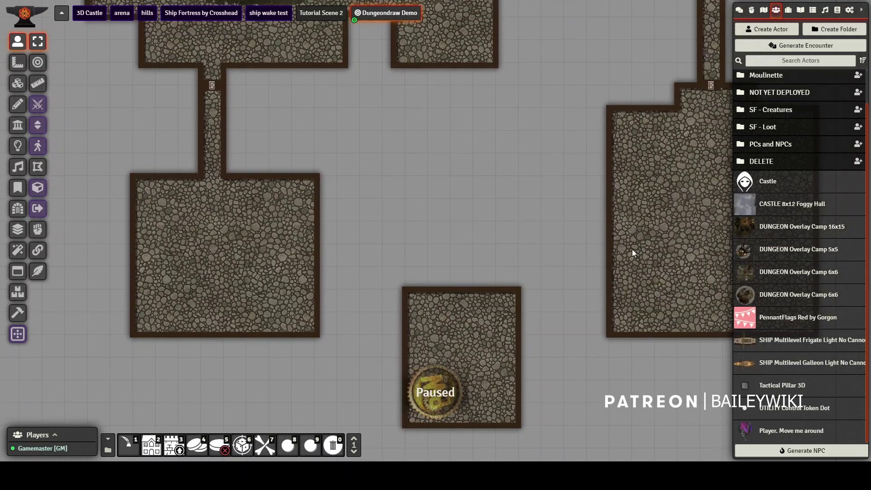
left_click_drag(632, 249, 453, 254)
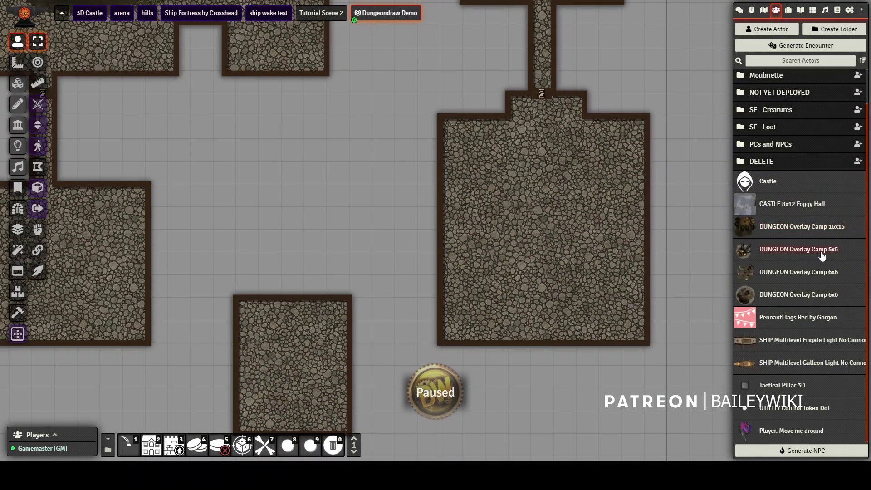
key("ctrl+v")
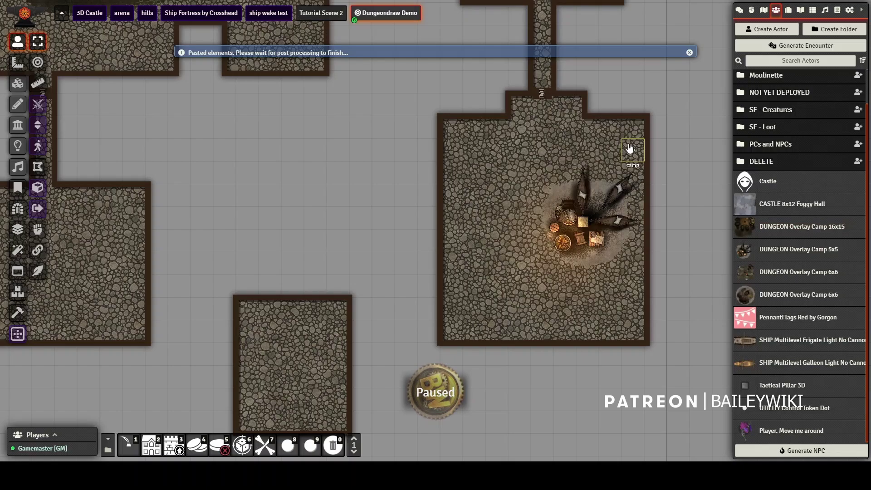
left_click_drag(630, 148, 619, 131)
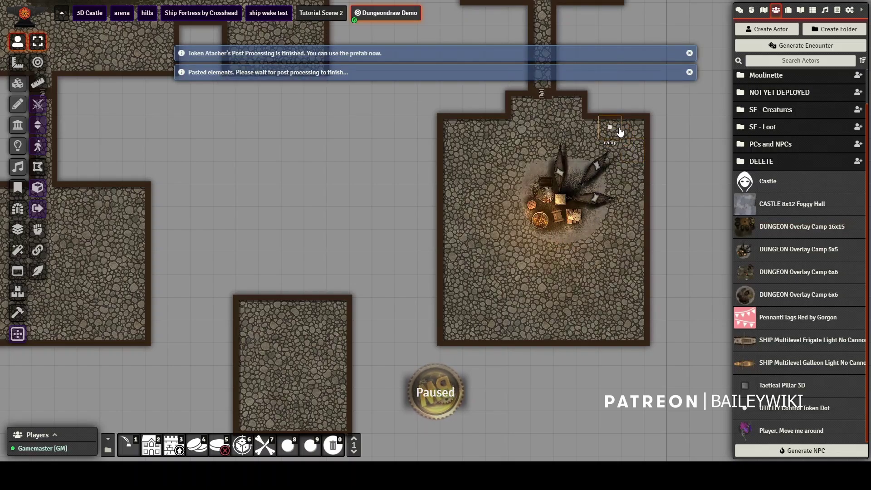
scroll(435, 230, "down", 3)
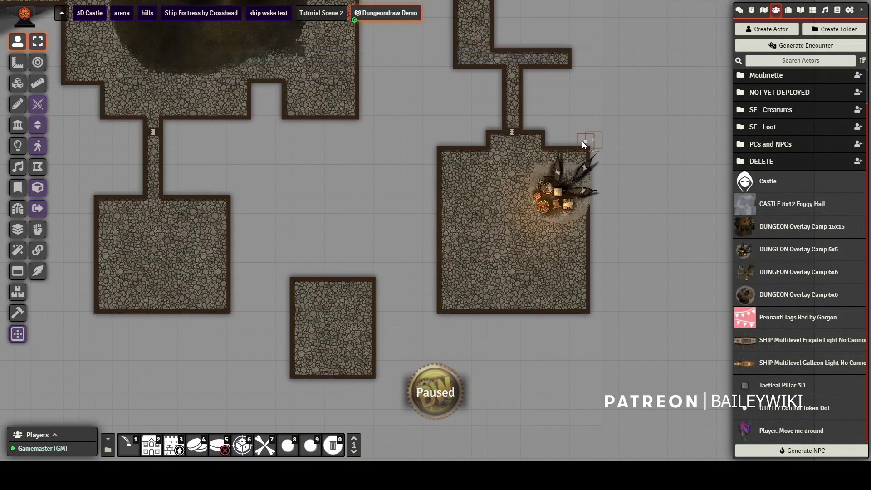
left_click_drag(580, 144, 579, 147)
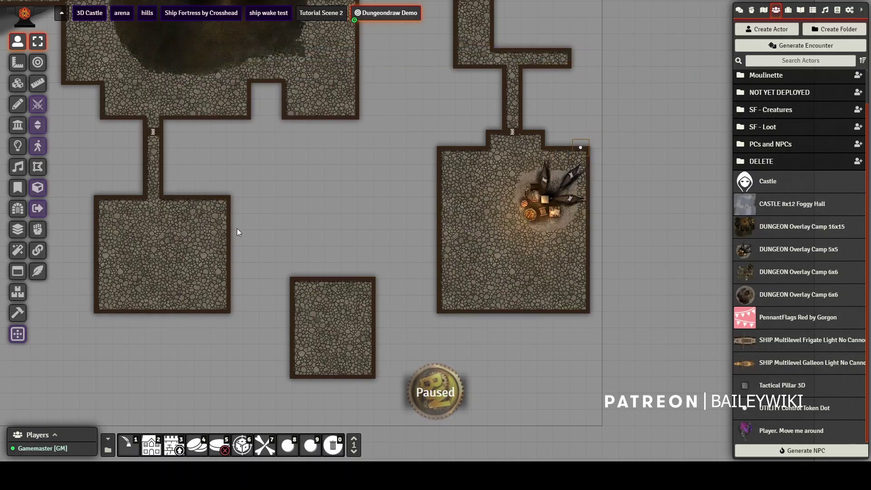
Step: Place the second DUNGEON Overlay Camp 6x6 prefab in the middle of the pillared west room
left_click_drag(292, 243, 529, 256)
left_click_drag(251, 214, 500, 375)
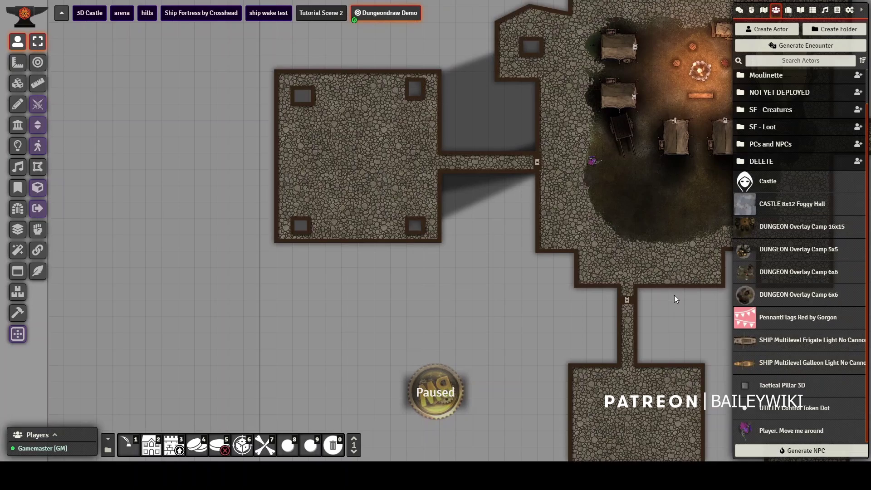
left_click_drag(791, 297, 448, 167)
key("ctrl+v")
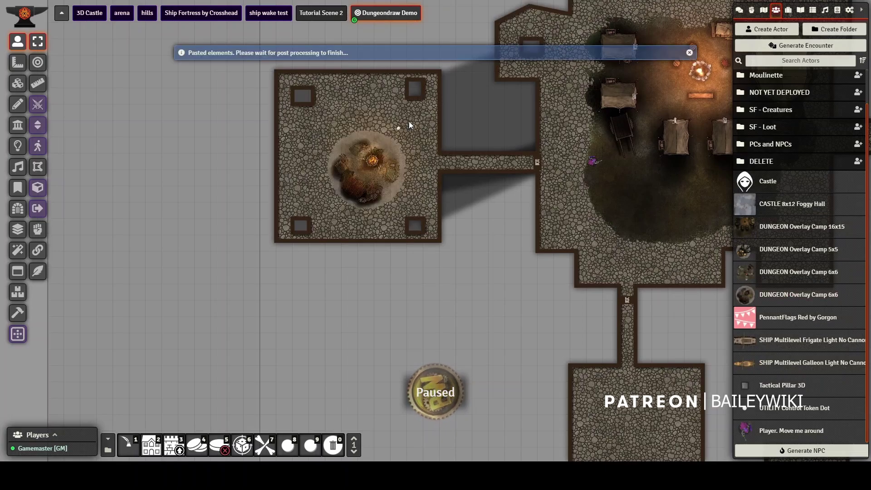
left_click_drag(502, 260, 425, 286)
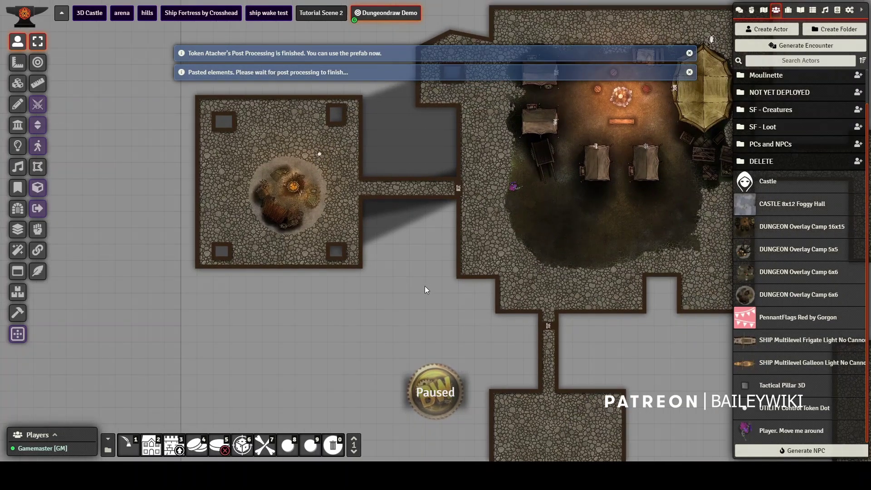
Step: Test the player token's vision by walking it north into the camp, between the two western tents beside the campfire
scroll(233, 140, "up", 3)
scroll(454, 240, "down", 6)
left_click_drag(450, 249, 369, 194)
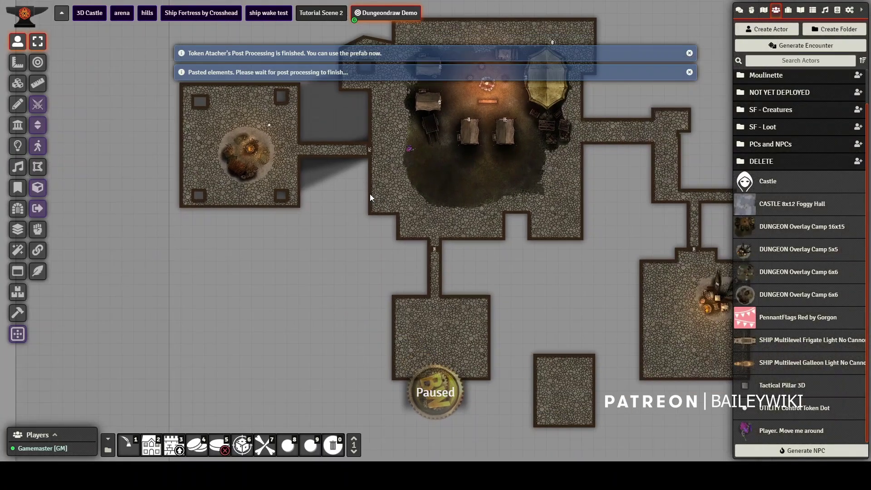
left_click_drag(500, 257, 452, 308)
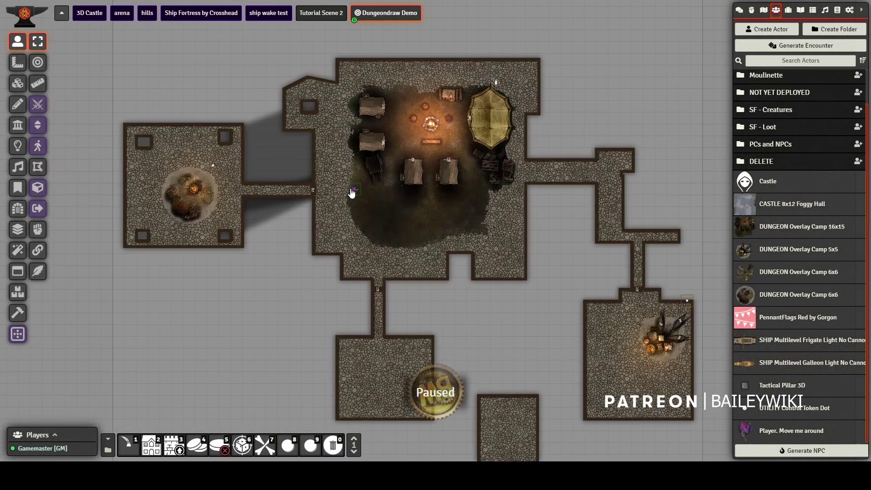
left_click(352, 191)
scroll(355, 197, "up", 2)
key("Up")
key("Up")
key("Up")
key("Right")
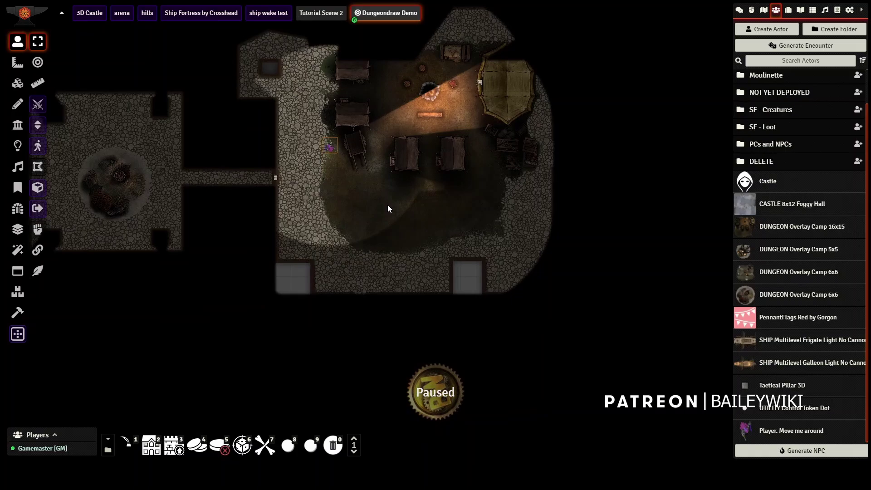
key("Down")
key("Down")
key("Down")
key("Right")
key("Right")
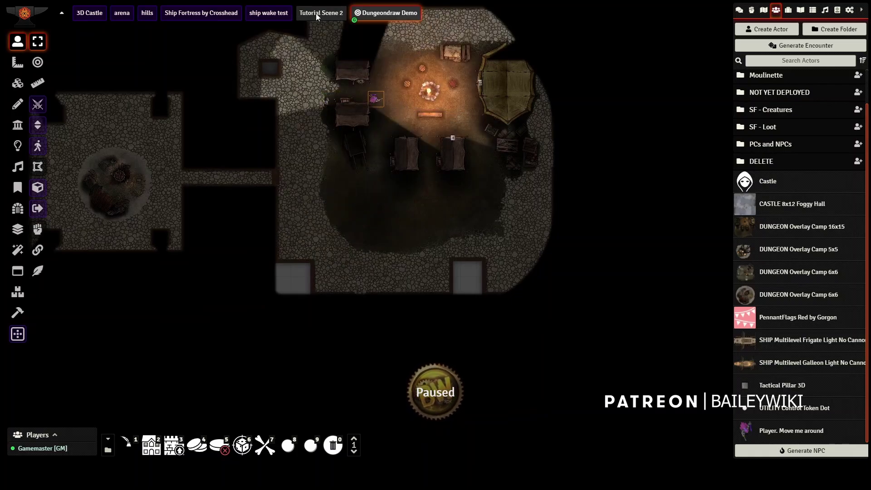
Step: Walk the token south out of the tents and around the open ground at the camp's southern edge to test its vision
key("Down")
key("Down")
key("Down")
key("Down")
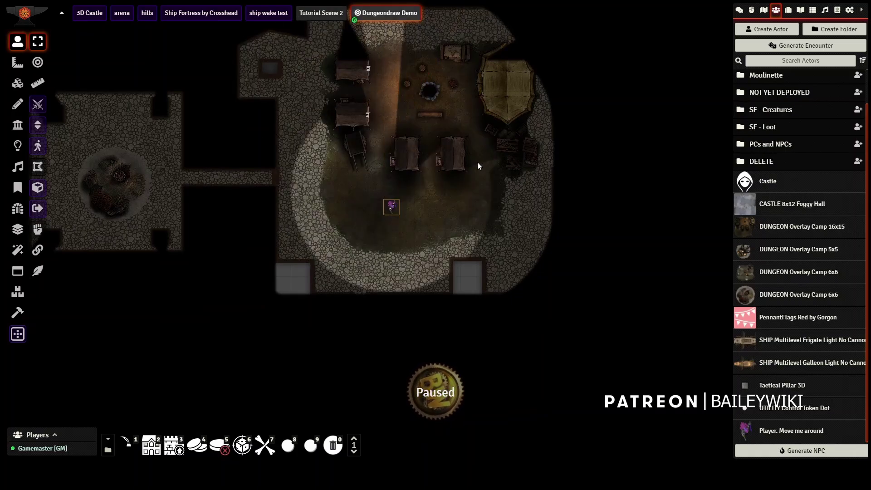
key("Right")
key("Right")
key("Up")
key("Up")
key("Up")
key("Down")
key("Down")
key("Left")
key("Left")
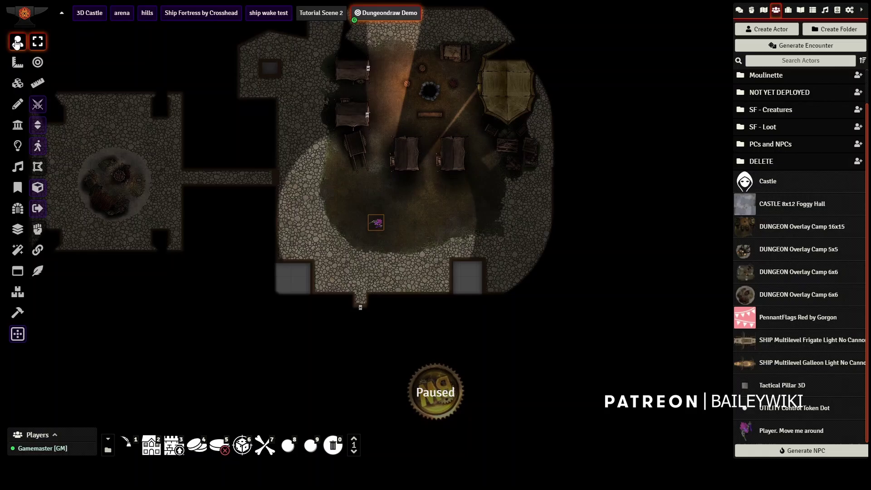
Step: Preview the dungeon's walls and camps in the 3D view from several angles, then return to the 2D canvas
left_click(38, 188)
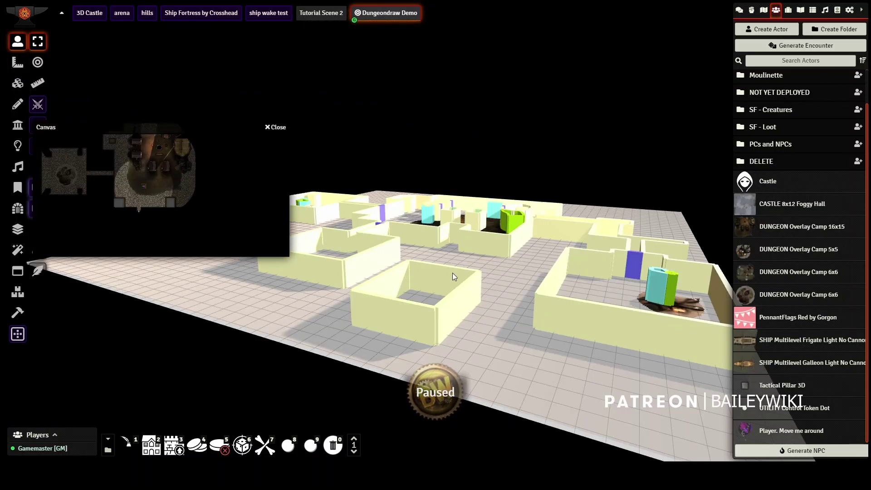
left_click_drag(515, 296, 467, 268)
scroll(434, 306, "up", 3)
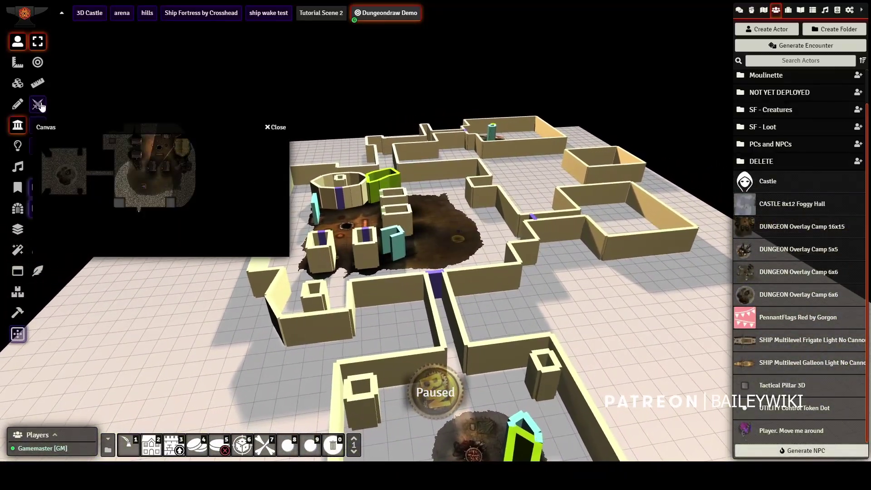
left_click_drag(216, 119, 314, 45)
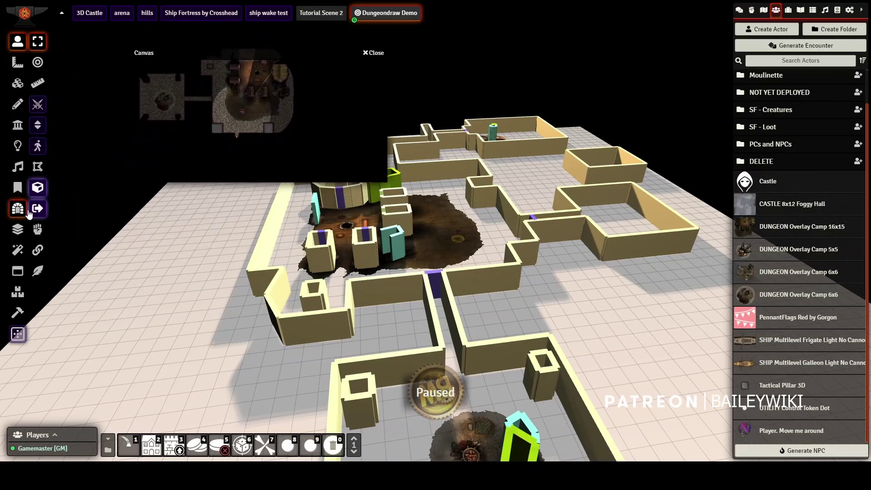
left_click(43, 187)
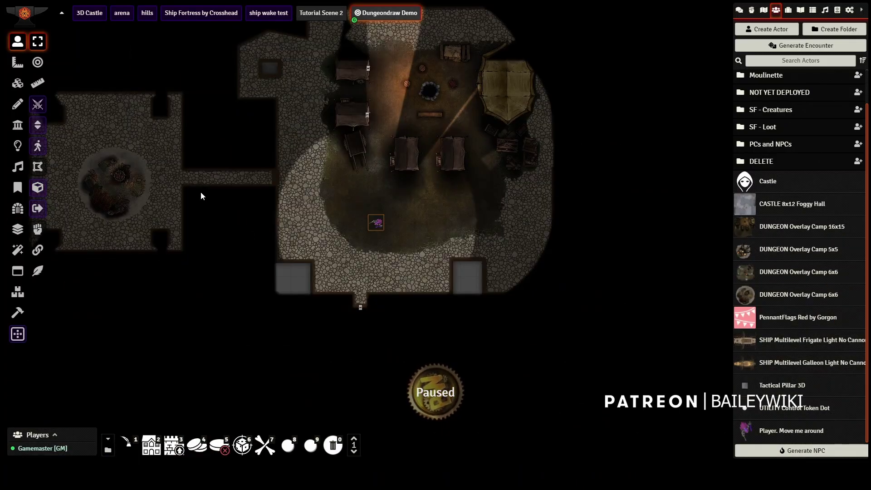
Step: Select all walls connected to the main room's west door and open their shared wall configuration
left_click(17, 126)
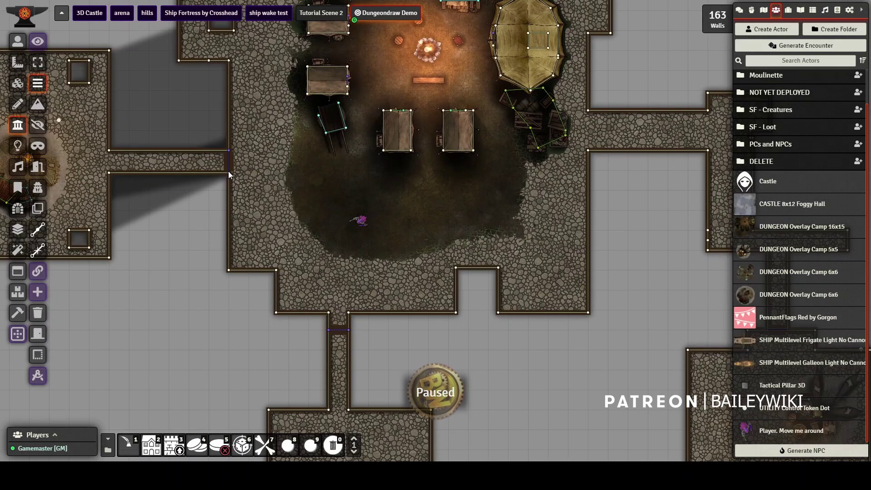
left_click(229, 172, "alt")
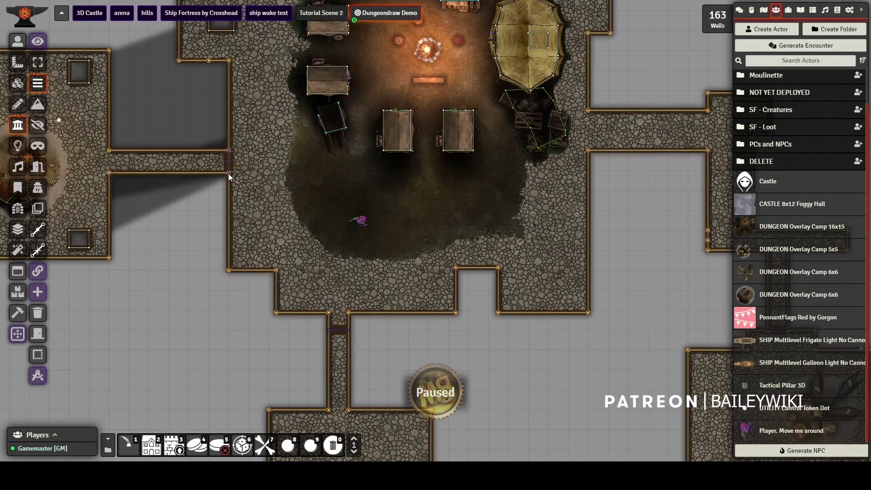
double_click(229, 175)
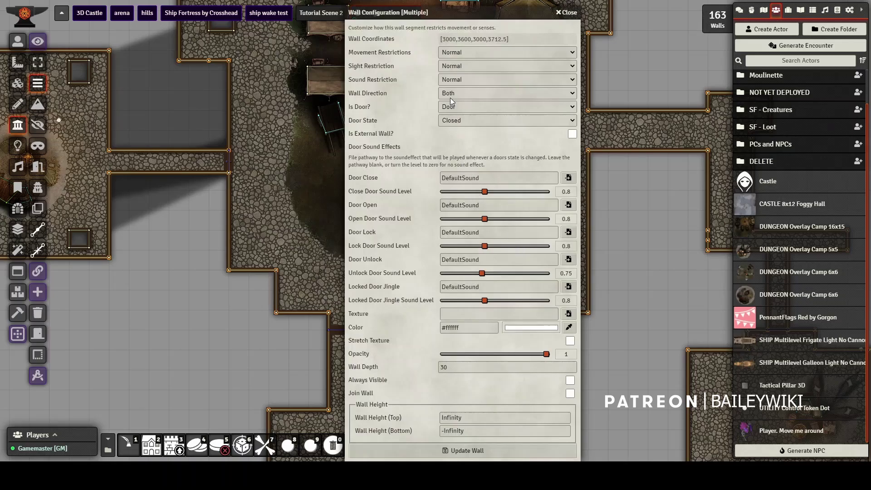
Step: Apply the Cobblestone_A_Dirt2.webp texture to all selected walls and update them
left_click_drag(455, 14, 389, 13)
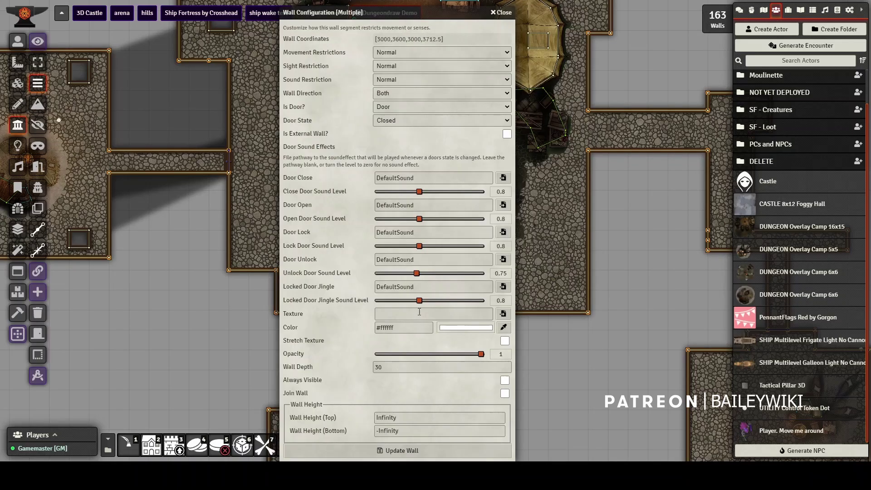
left_click(502, 313)
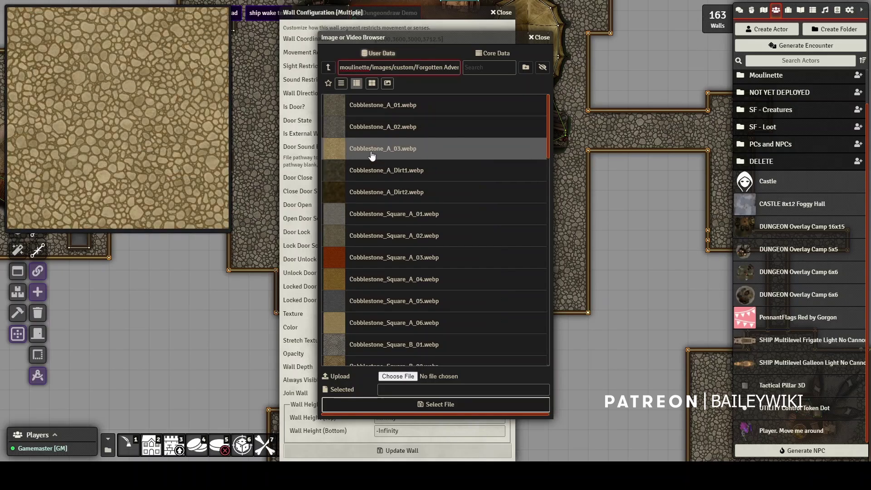
left_click(377, 192)
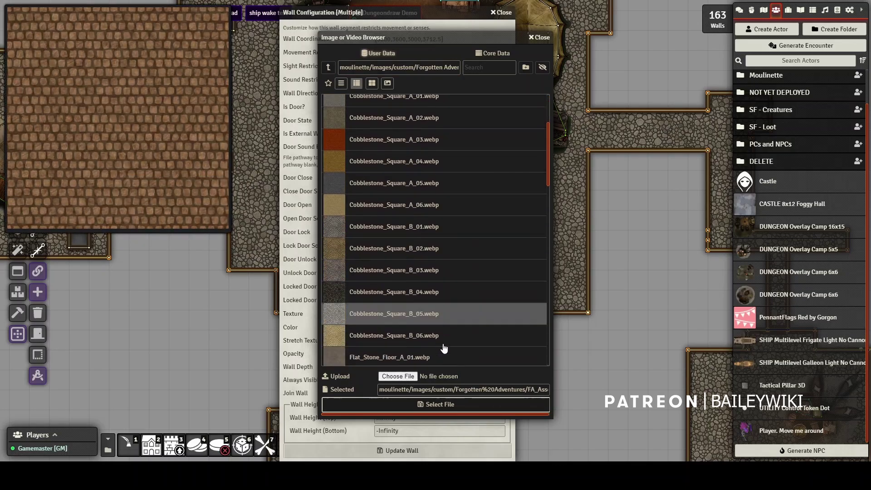
left_click(453, 402)
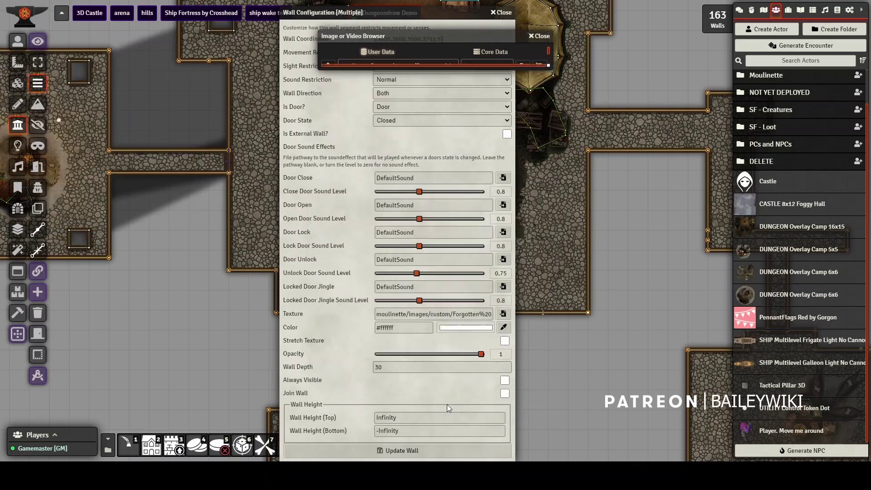
left_click(405, 453)
Step: Preview the newly textured dungeon walls in the 3D view, closer in on the main room
left_click(17, 42)
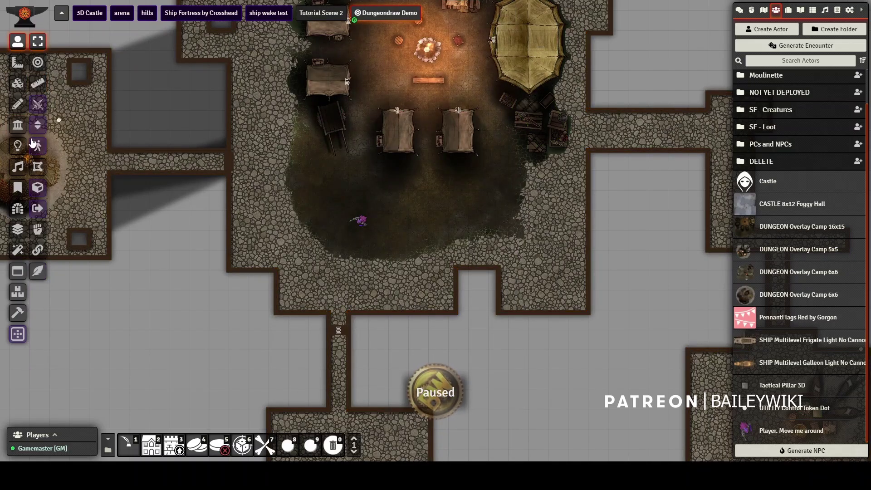
left_click(40, 190)
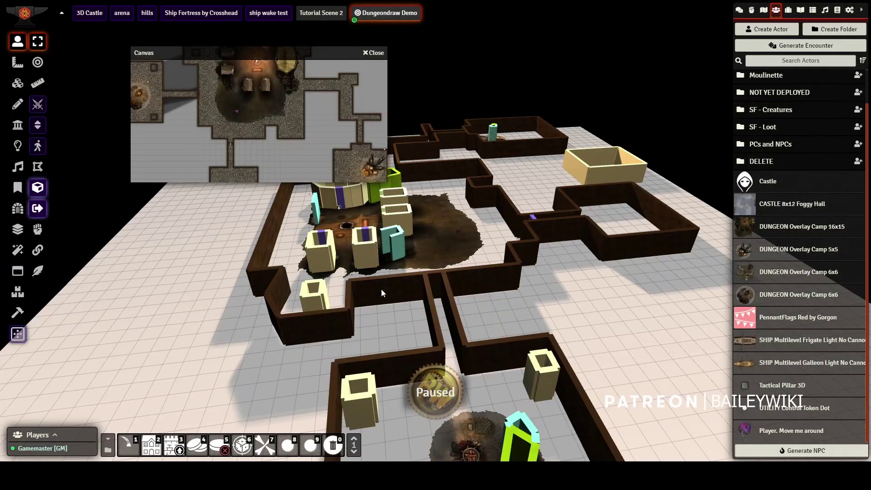
scroll(433, 304, "up", 5)
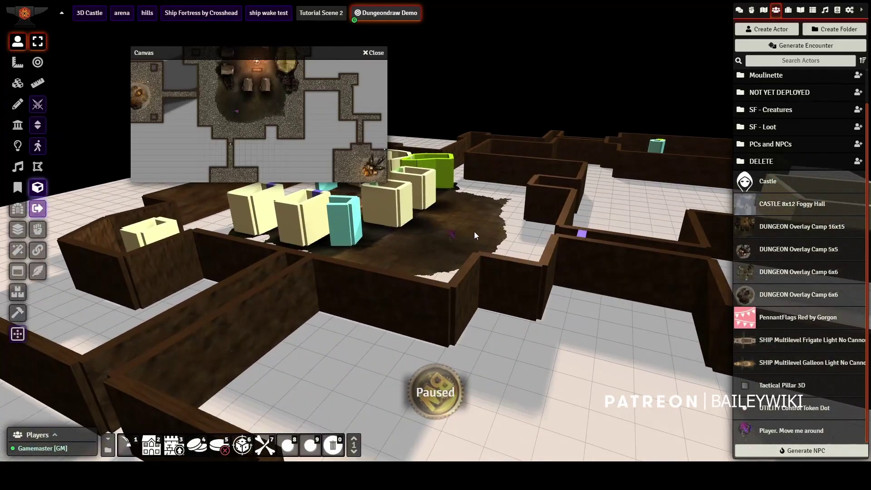
left_click_drag(474, 231, 434, 272)
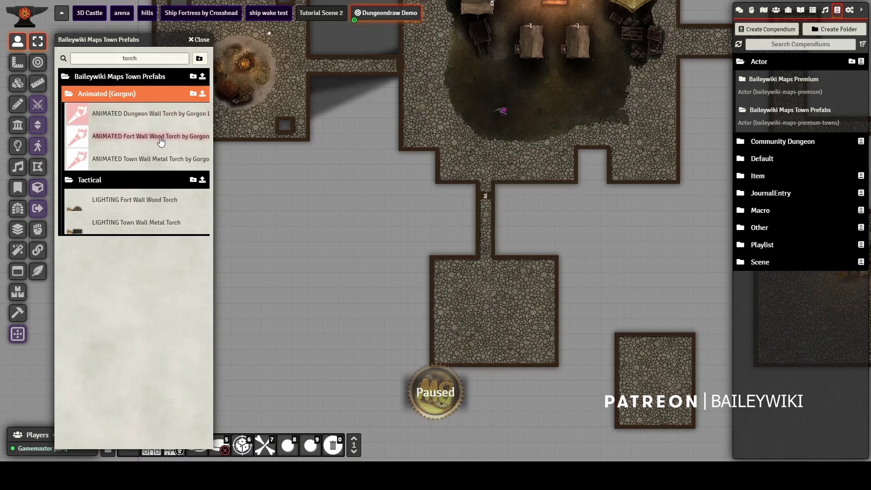
Step: Place an animated wall torch prefab in the western camp room, near its east wall just southeast of the campfire
left_click_drag(283, 89, 288, 87)
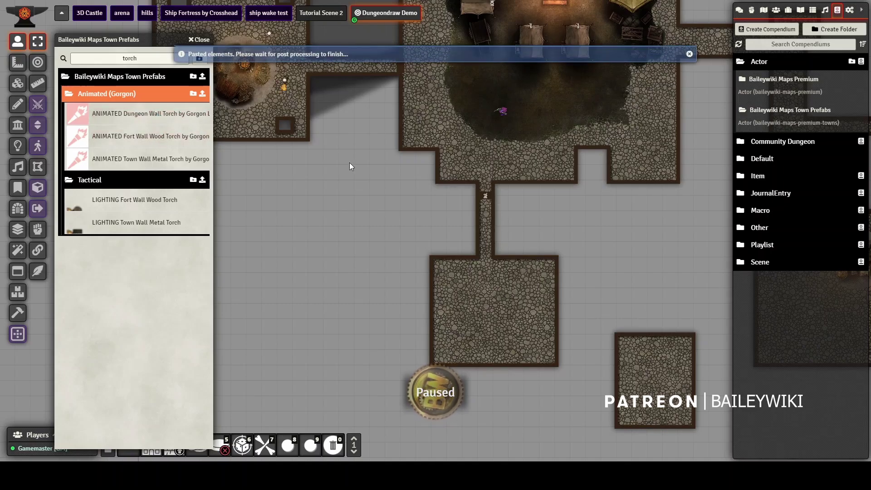
left_click(310, 53)
left_click(310, 53)
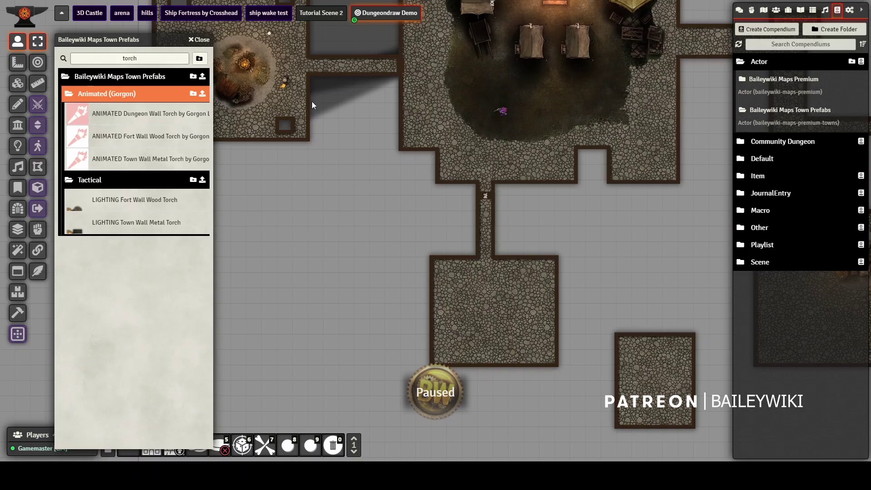
Step: Place an ANIMATED Dungeon Wall Torch prefab in the room south of the main room and position it against the east wall
left_click_drag(385, 200, 279, 114)
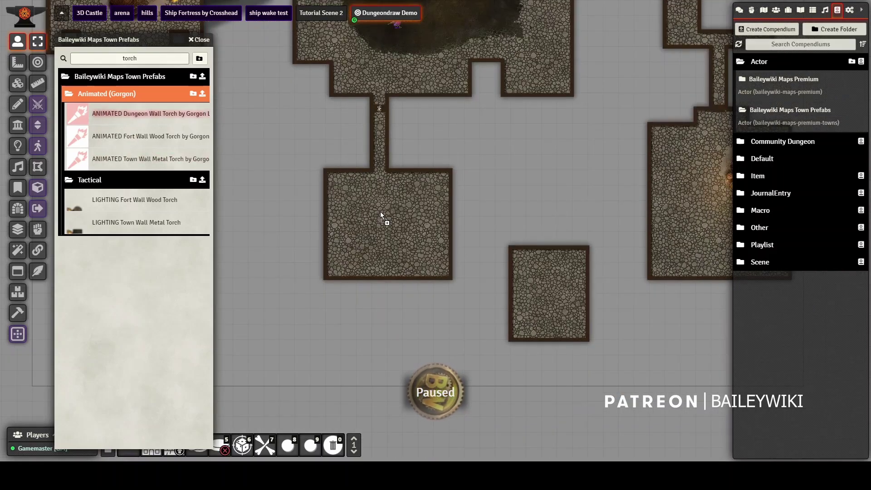
left_click_drag(433, 196, 424, 201)
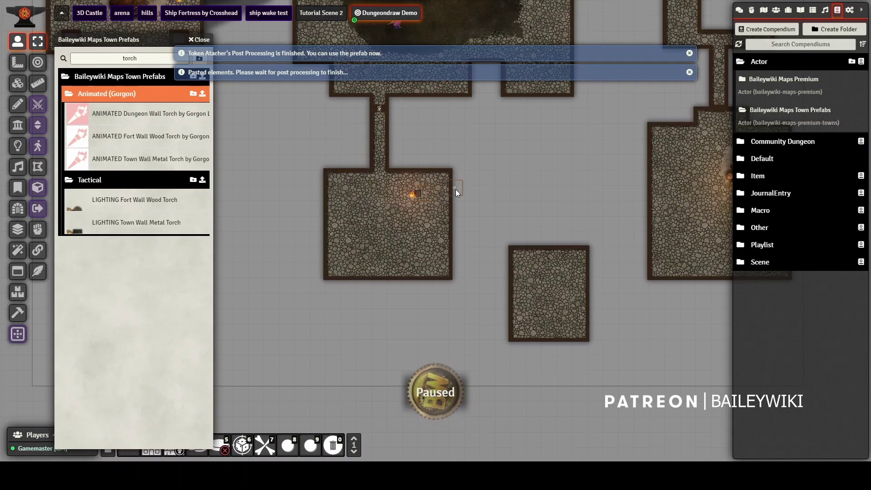
left_click_drag(455, 189, 455, 194)
Step: Place another ANIMATED Dungeon Wall Torch prefab on the east wall of the small detached room
left_click_drag(510, 237, 219, 263)
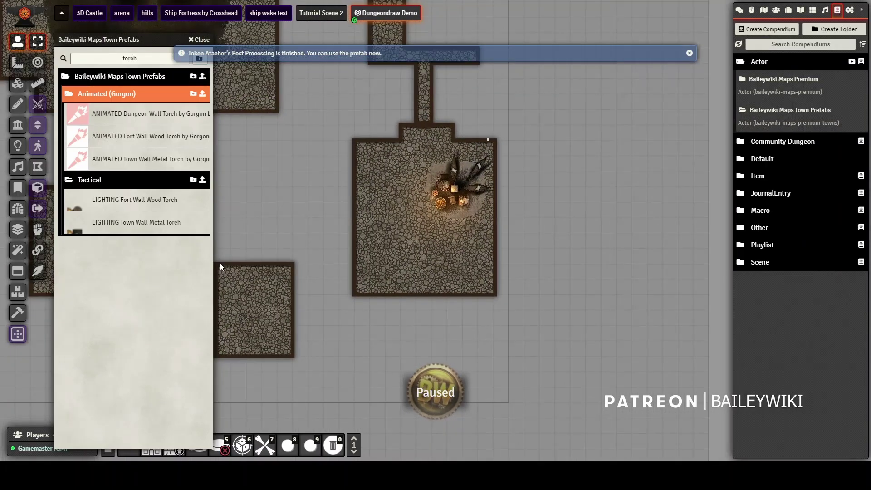
left_click_drag(291, 204, 369, 143)
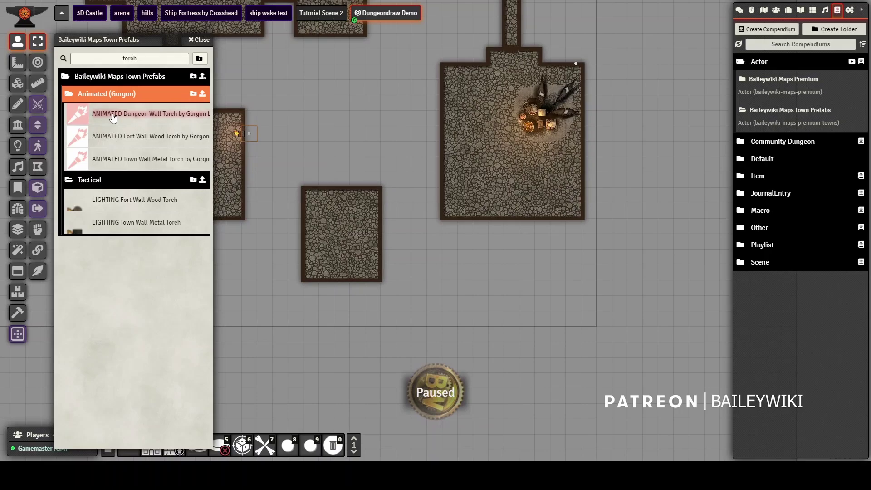
left_click_drag(113, 118, 389, 233)
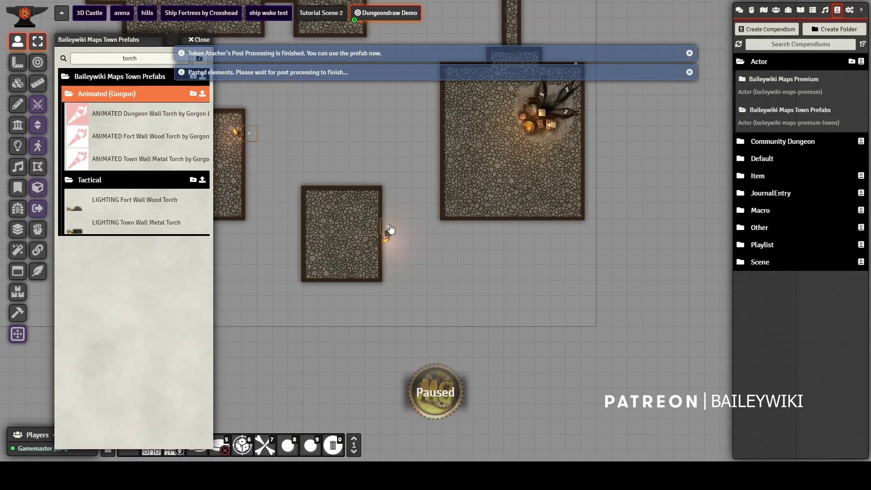
left_click(388, 229)
Step: Find the prefabs matching "camp", place a LIGHTING Fire Campfire in the main room's southeast alcove, and close the compendium
scroll(389, 229, "down", 2)
left_click_drag(398, 153, 325, 390)
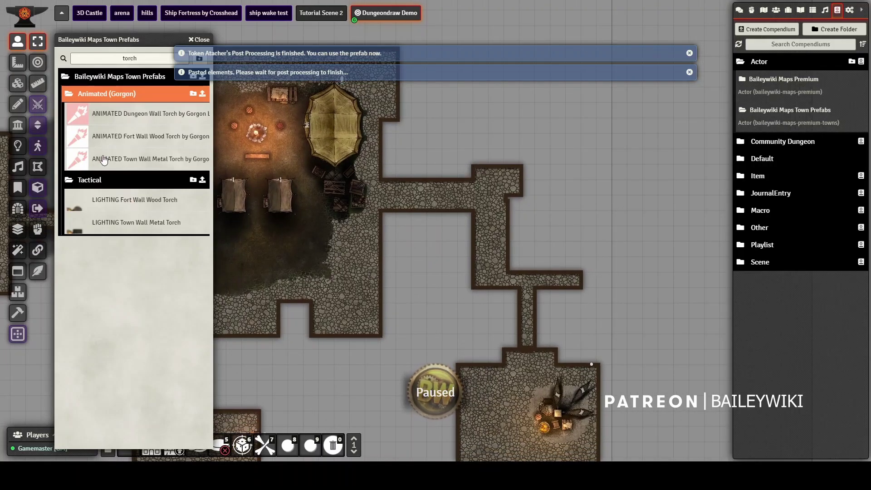
double_click(90, 55)
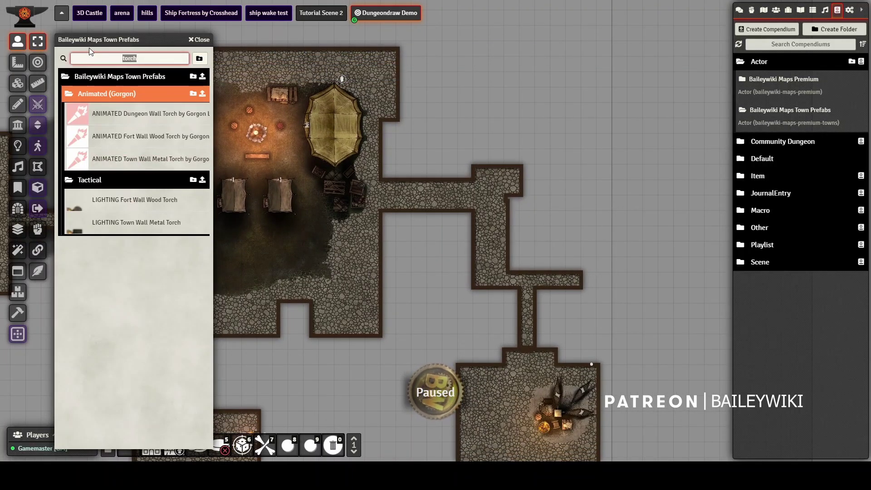
type("camp")
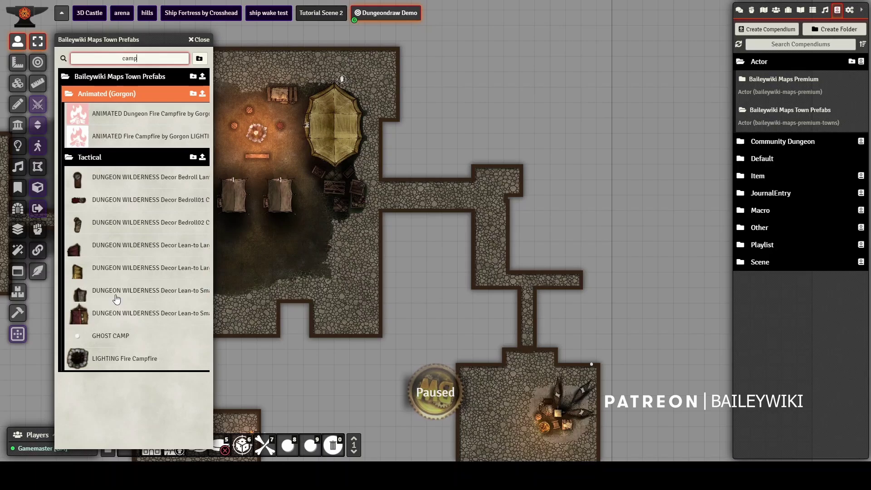
left_click_drag(123, 358, 311, 327)
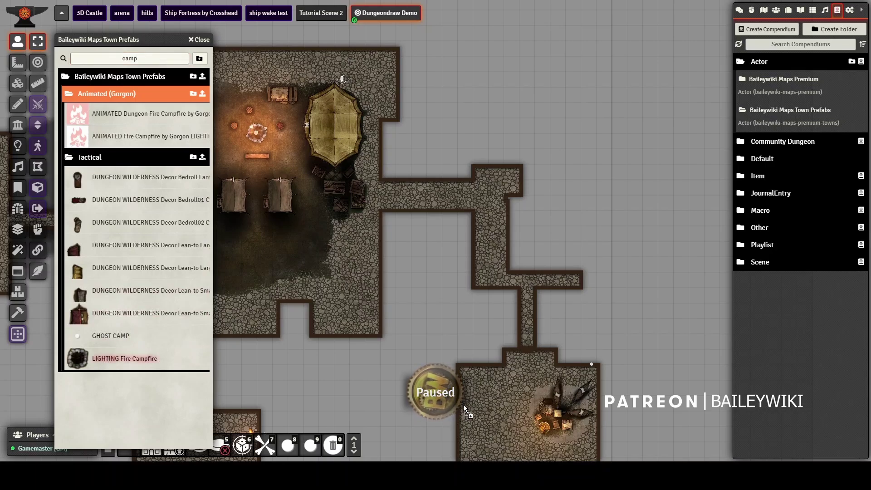
left_click_drag(464, 405, 349, 293)
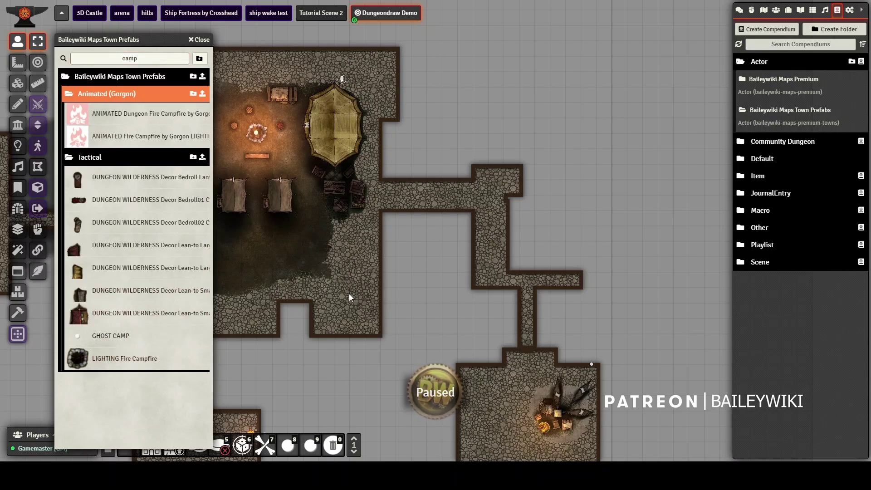
mouse_move(361, 357)
left_mouse_down()
mouse_move(442, 322)
mouse_move(541, 306)
mouse_move(501, 200)
left_mouse_up()
left_click_drag(554, 258, 534, 216)
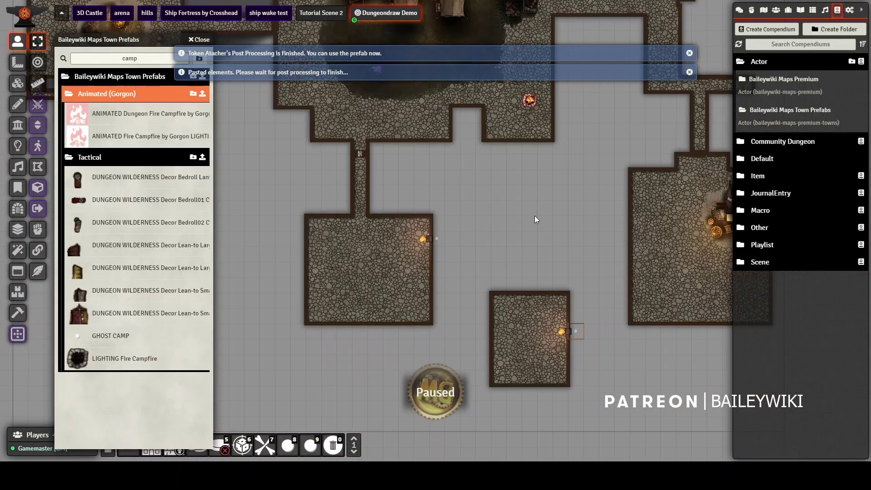
scroll(566, 214, "up", 4)
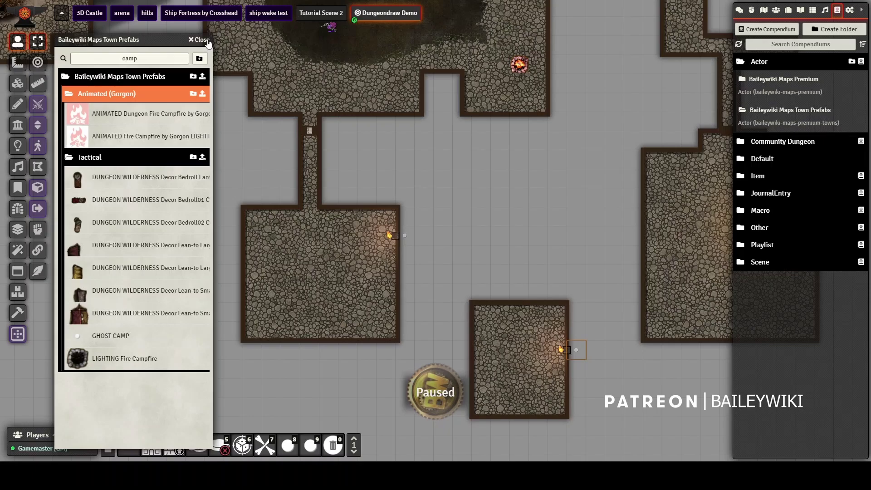
left_click(200, 40)
Step: Browse the tile images to the stone stairs inside the Structures folder of Forgotten Adventures' FA_Assets_Webp
left_click(19, 86)
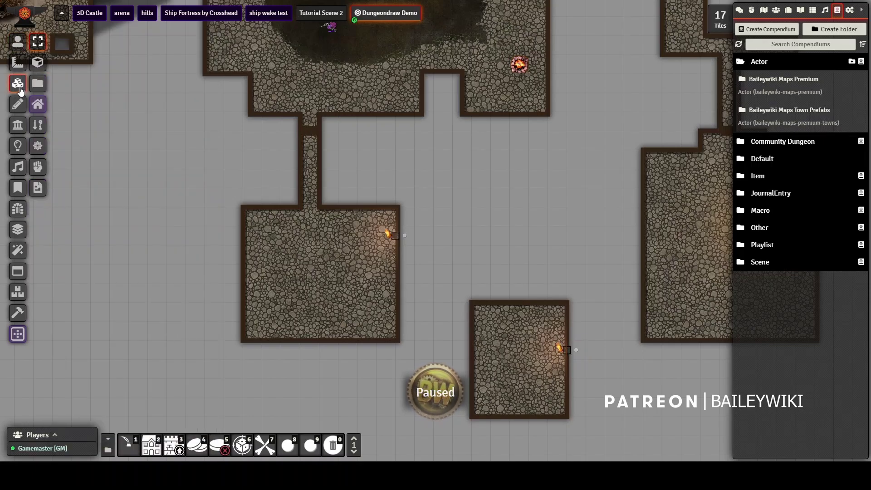
left_click(38, 84)
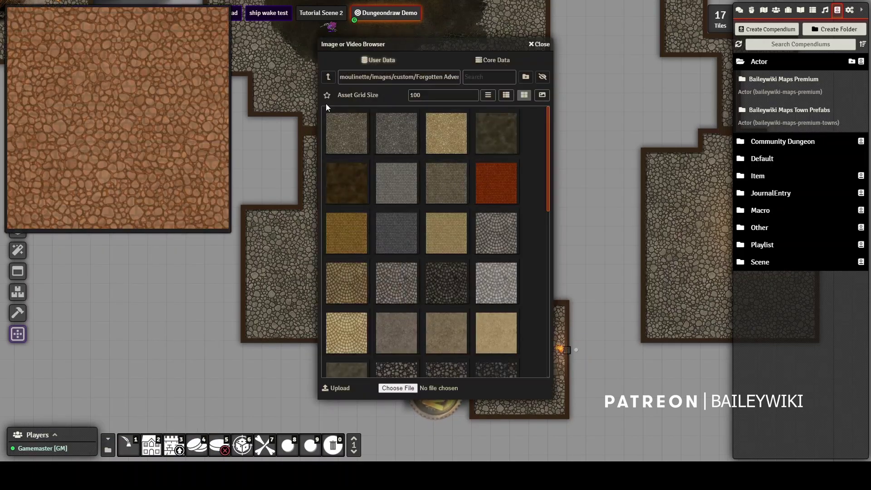
left_click(327, 77)
left_click(327, 76)
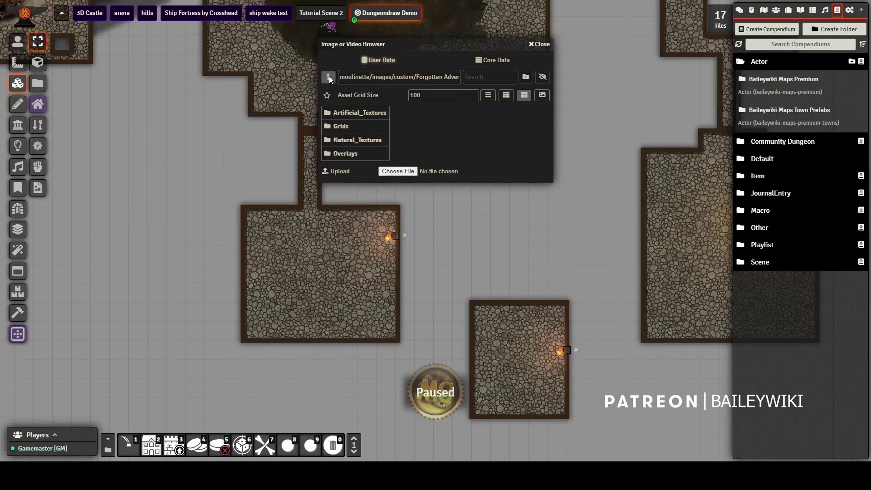
left_click(328, 76)
left_click(328, 77)
left_click(328, 76)
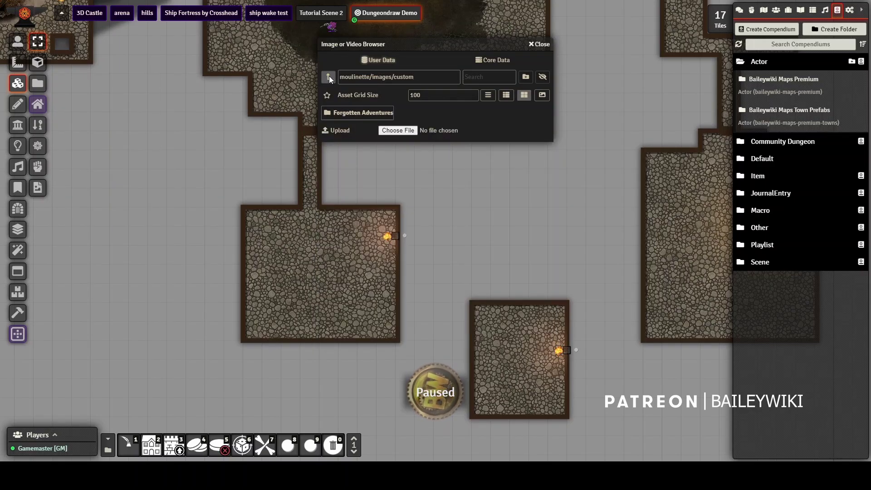
left_click(360, 113)
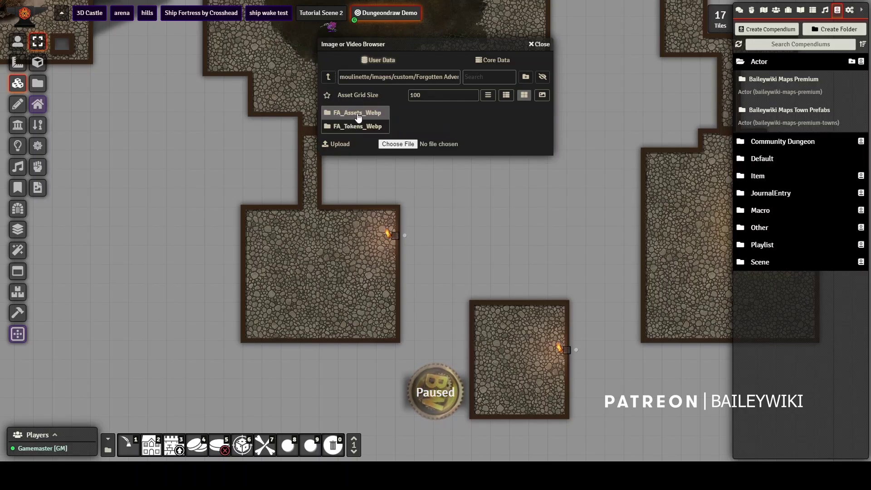
left_click(358, 117)
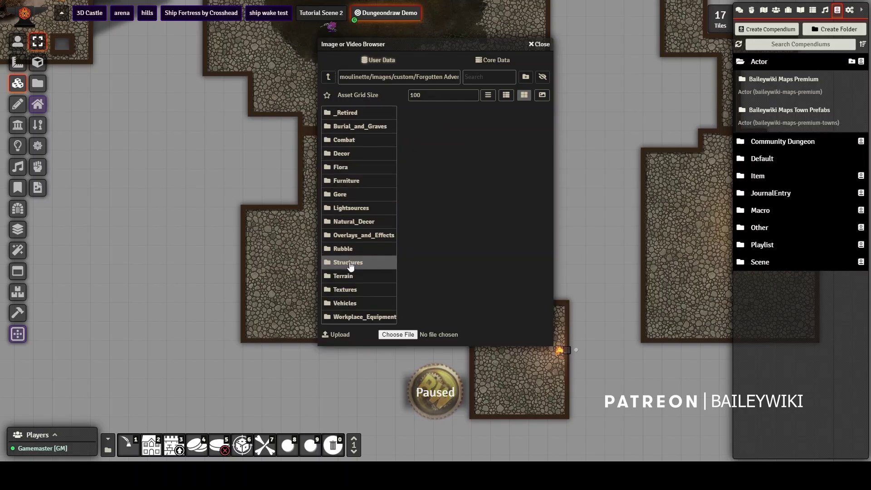
left_click(351, 266)
left_click(356, 330)
left_click(356, 140)
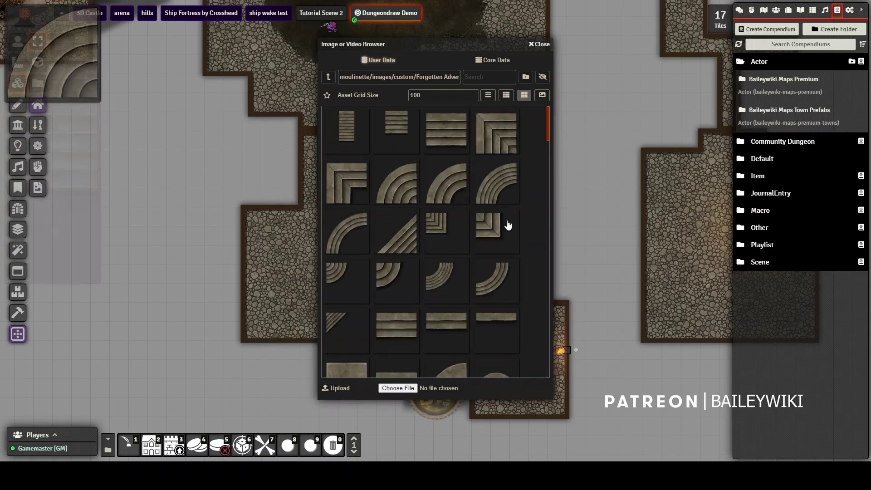
Step: Set the asset grid size to 200 and place the long straight stone stairs tile in the corridor south of the main room
left_click_drag(207, 295, 72, 369)
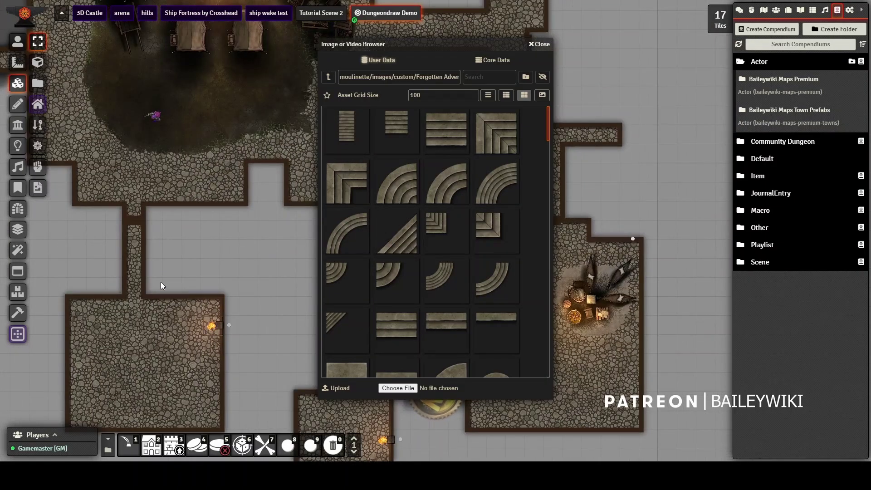
left_click_drag(162, 284, 257, 230)
mouse_move(347, 123)
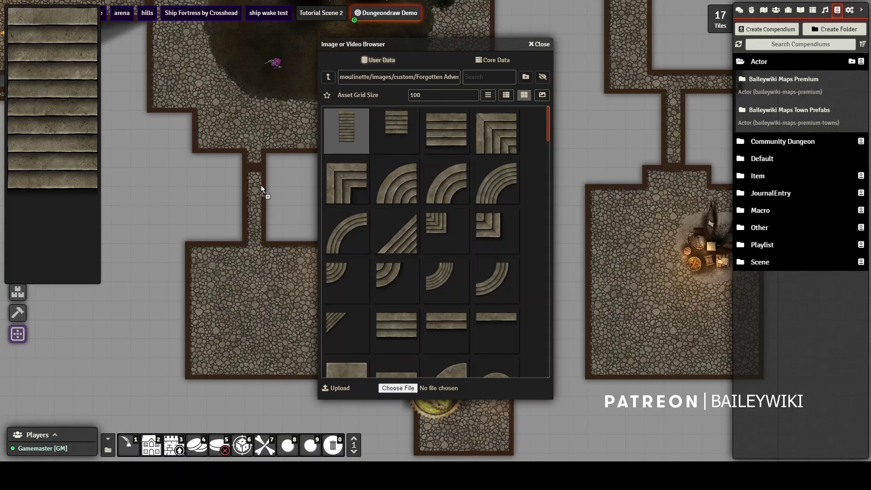
left_click_drag(442, 93, 393, 87)
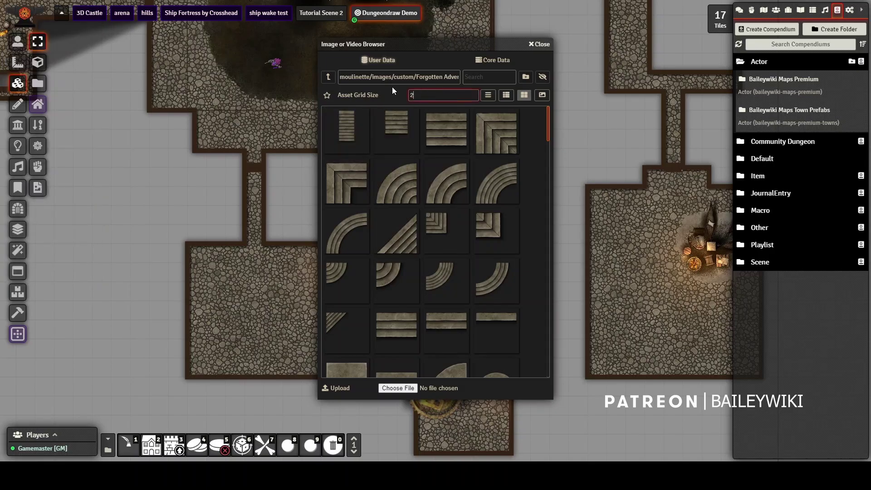
left_click_drag(356, 132, 255, 216)
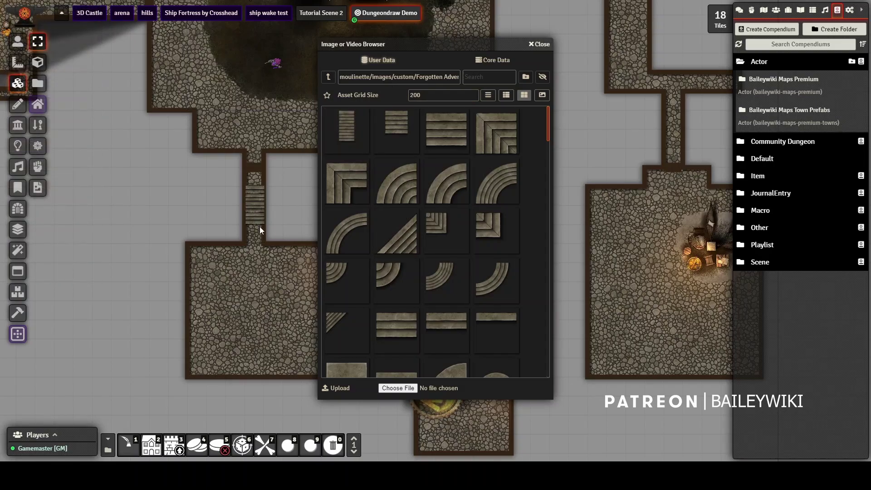
Step: Shrink the stairs tile to fit between the walls of the southern corridor
scroll(173, 240, "up", 4)
scroll(170, 232, "up", 2)
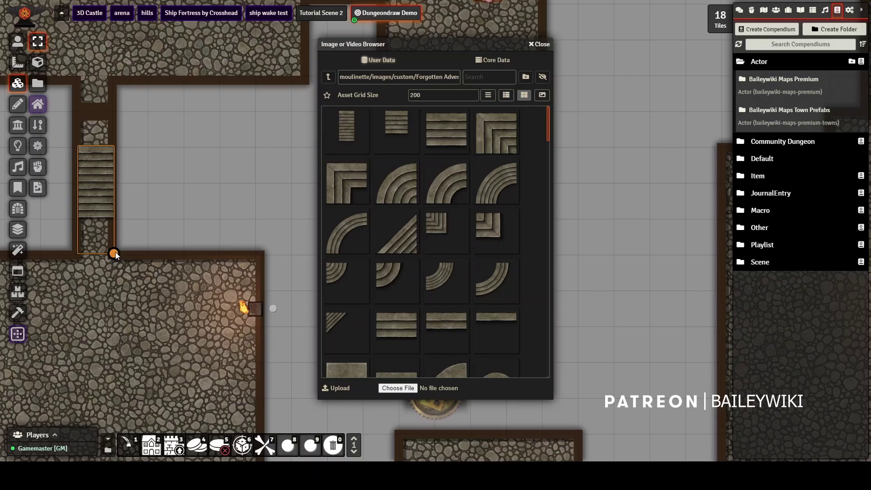
left_click_drag(115, 252, 92, 221)
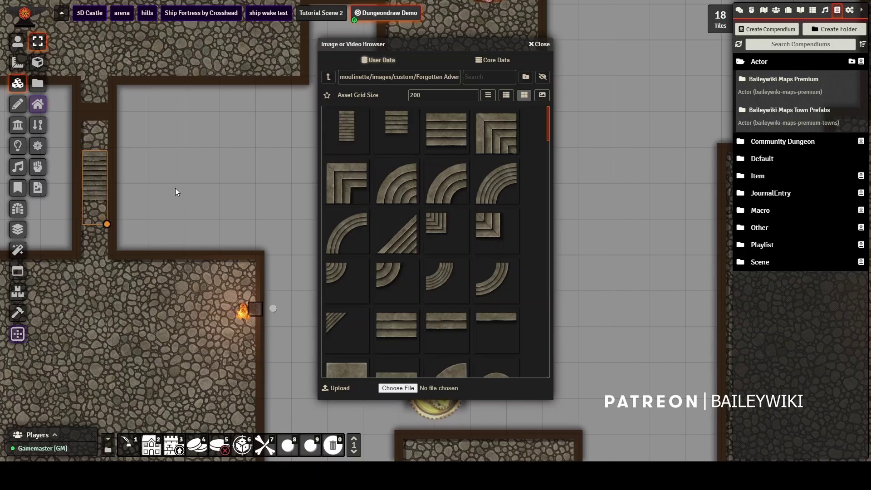
Step: Place the L-shaped stone corner stairs tile in the north alcove of the southeast camp room, below the corridor
left_click(206, 154)
scroll(203, 157, "down", 1)
scroll(203, 157, "down", 4)
scroll(119, 204, "up", 6)
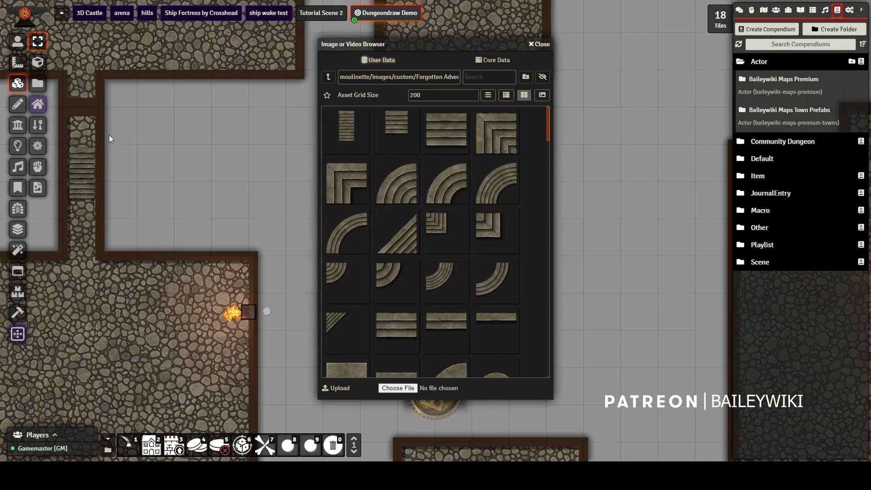
left_click_drag(133, 130, 211, 157)
scroll(211, 157, "down", 8)
scroll(215, 166, "down", 2)
left_click_drag(202, 256, 114, 282)
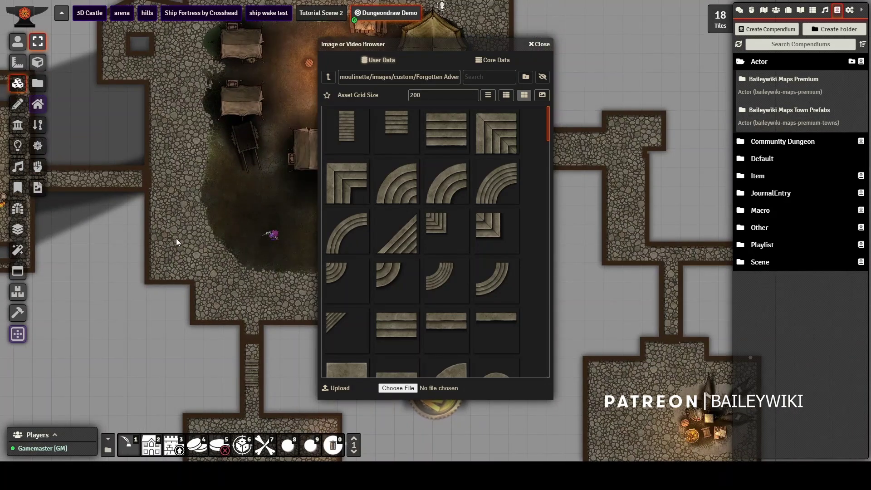
left_click_drag(176, 238, 137, 262)
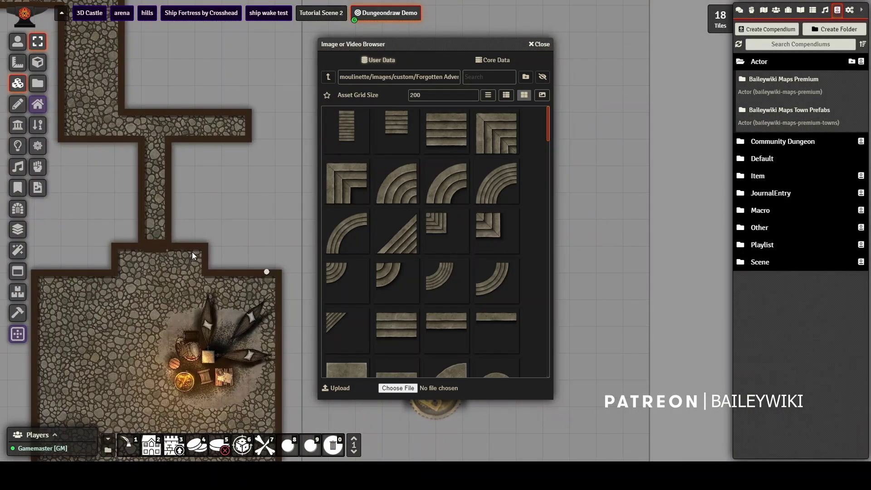
scroll(191, 252, "up", 6)
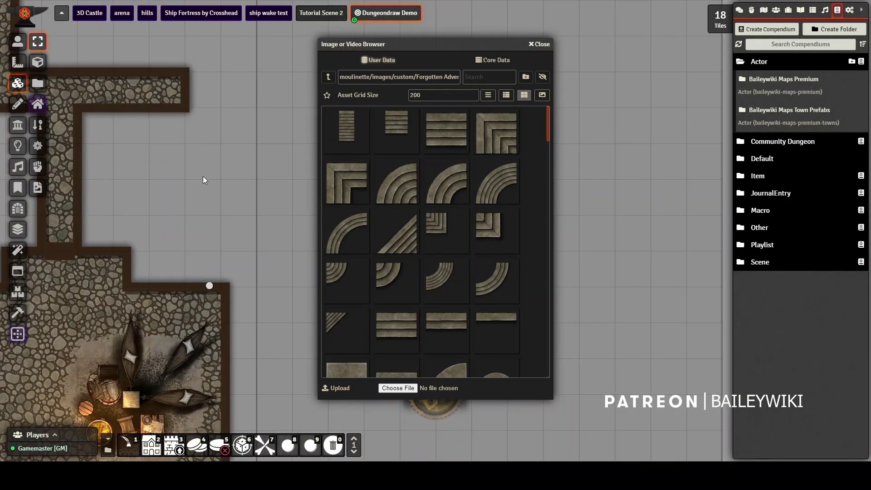
left_click_drag(350, 184, 126, 254)
left_click(145, 280)
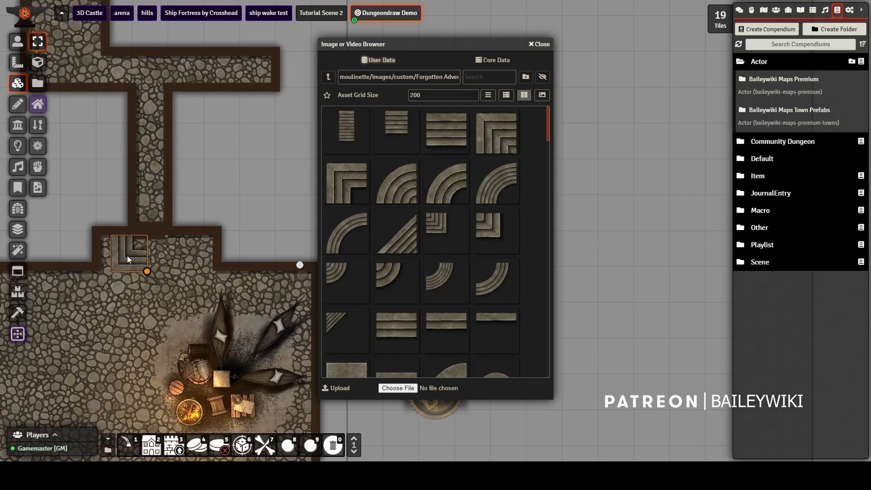
Step: Duplicate the corner stairs tile, rotate the copy and align it with the original to form U-shaped steps at the corridor's end
key("ctrl+c")
key("ctrl+v")
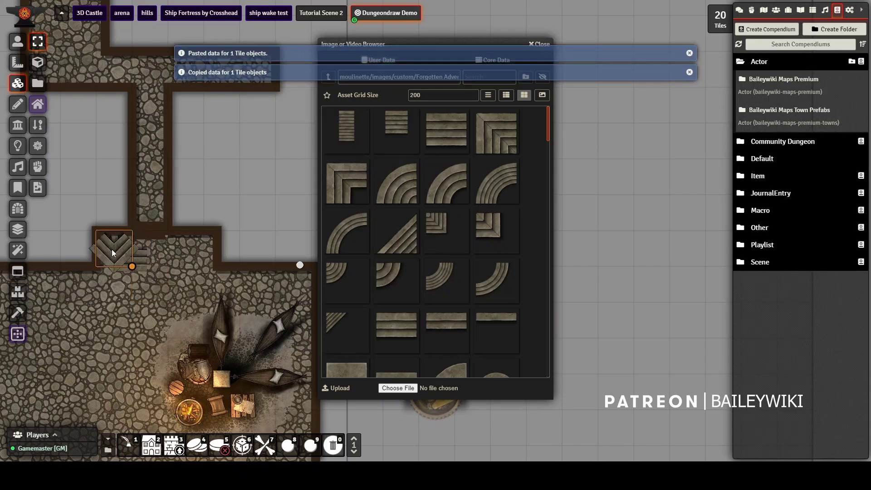
left_click_drag(111, 249, 131, 262)
left_click(129, 263)
left_click(245, 186)
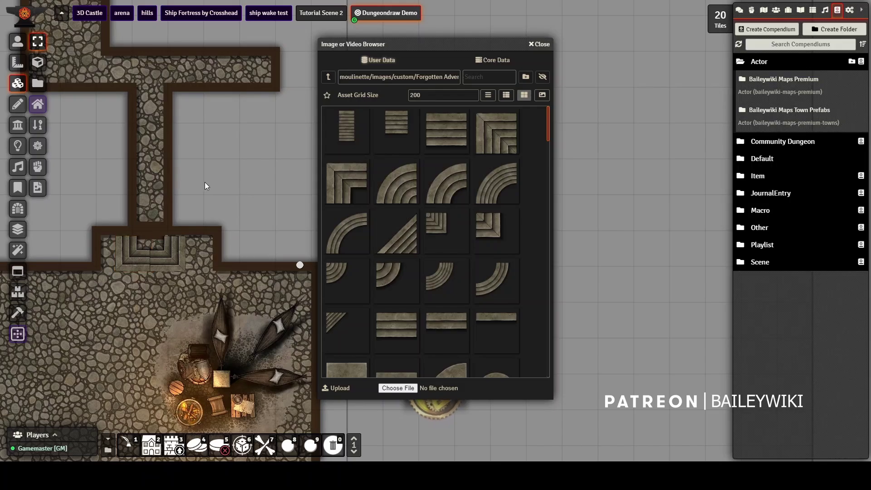
Step: Switch to token control, close the image browser and move the purple character token into the room south of the main room
scroll(205, 181, "down", 8)
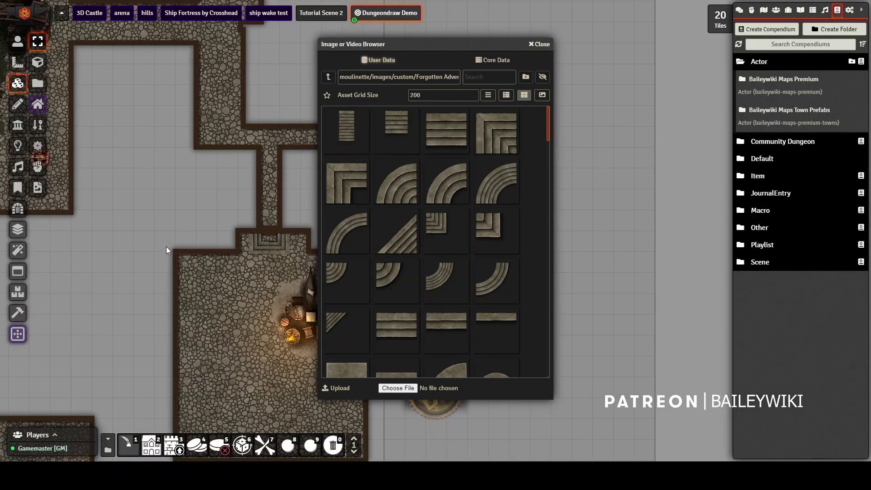
scroll(69, 156, "up", 10)
scroll(97, 165, "down", 12)
left_click_drag(176, 228, 247, 288)
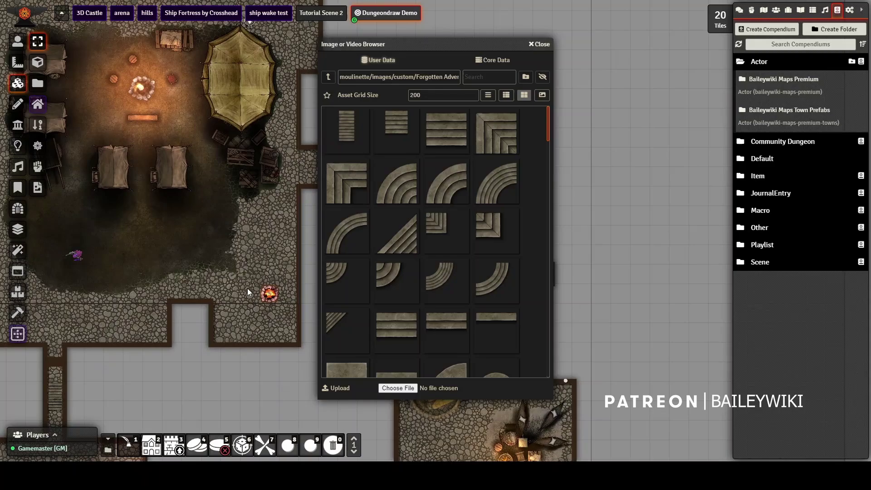
left_click(18, 41)
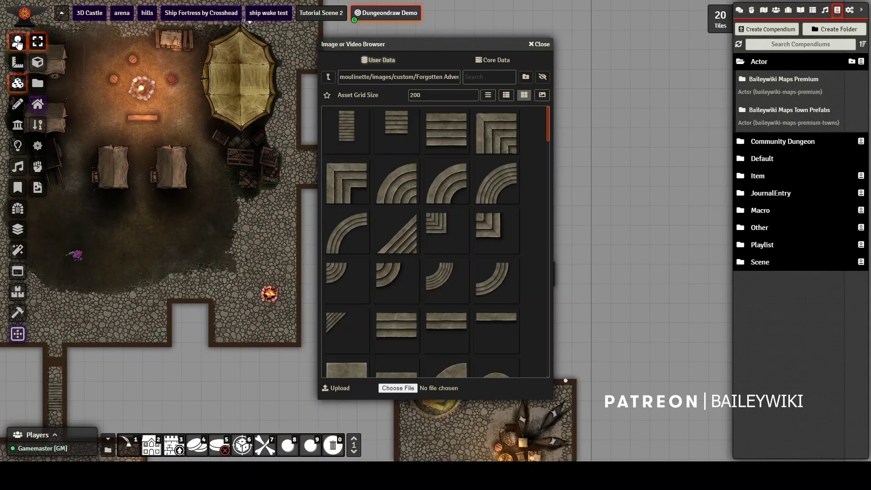
left_click(75, 255)
left_click(539, 44)
key("space")
left_click_drag(155, 287, 247, 232)
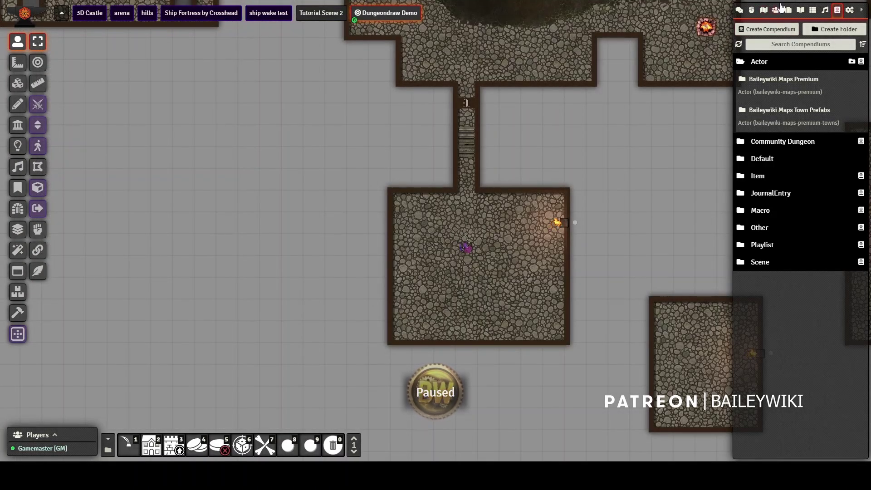
Step: Clear the actor search and place the CASTLE 8x12 Foggy Hall prefab in the empty area west of the southern room
left_click(775, 10)
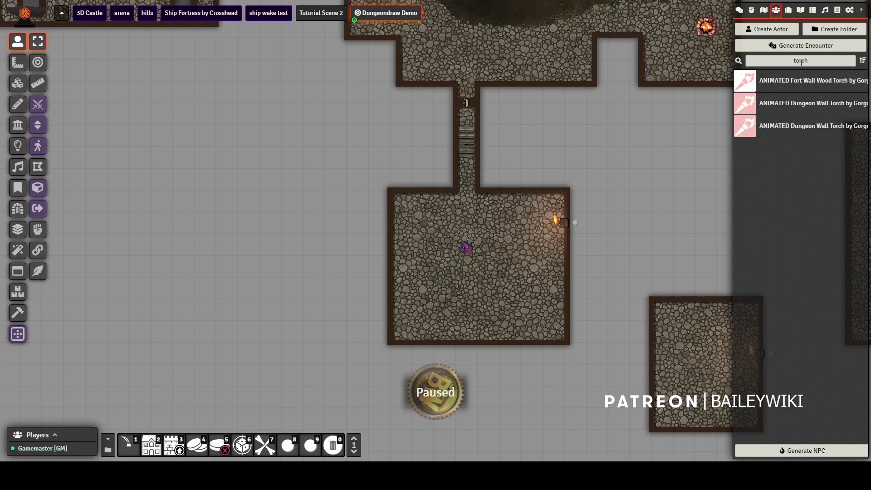
key("BackSpace")
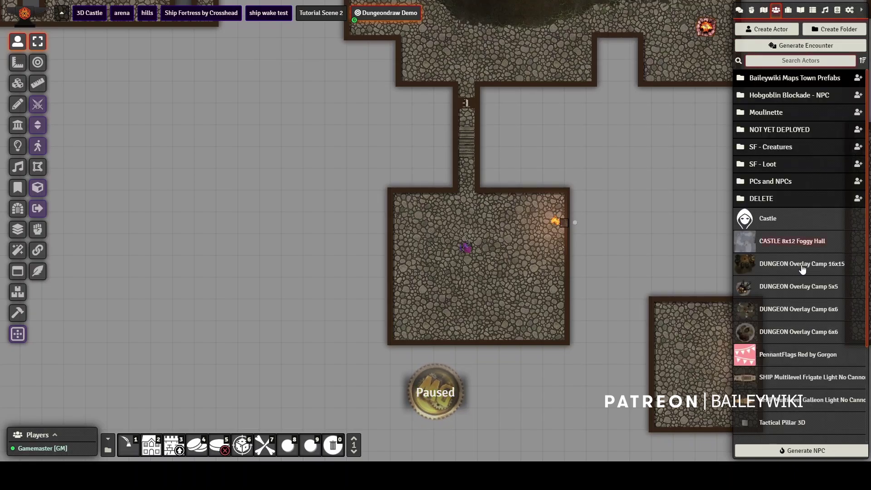
scroll(799, 257, "down", 2)
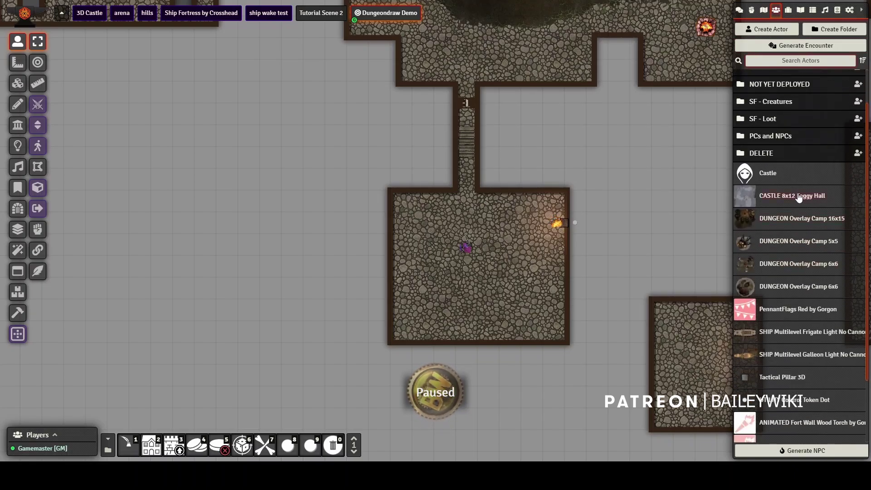
key("ctrl+v")
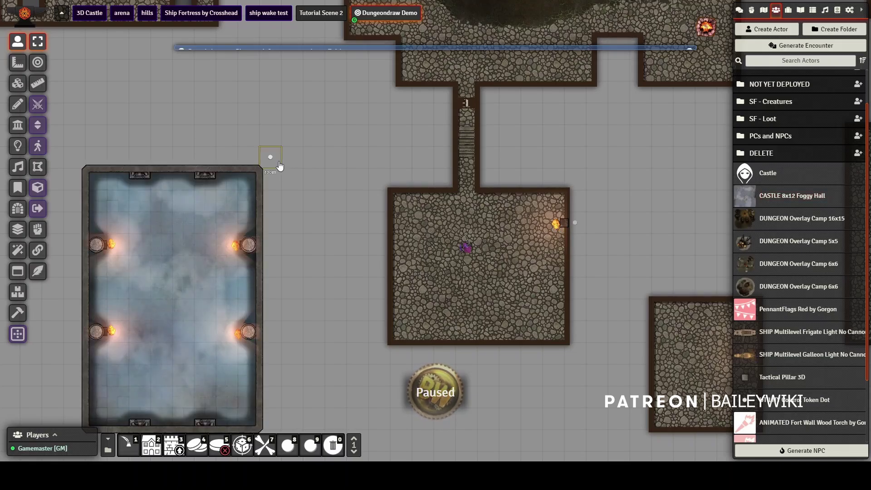
left_click_drag(278, 216, 360, 186)
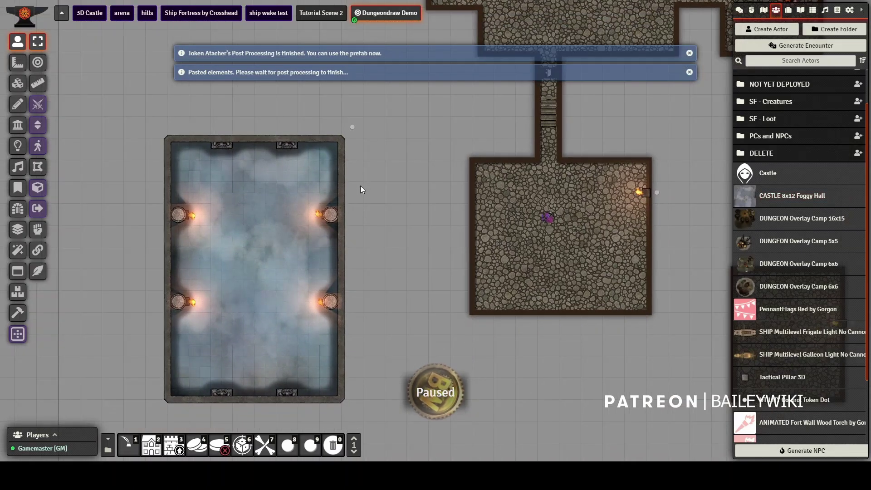
Step: Shift the Foggy Hall prefab one grid square north and one square east, closer to the southern room
scroll(360, 186, "up", 5)
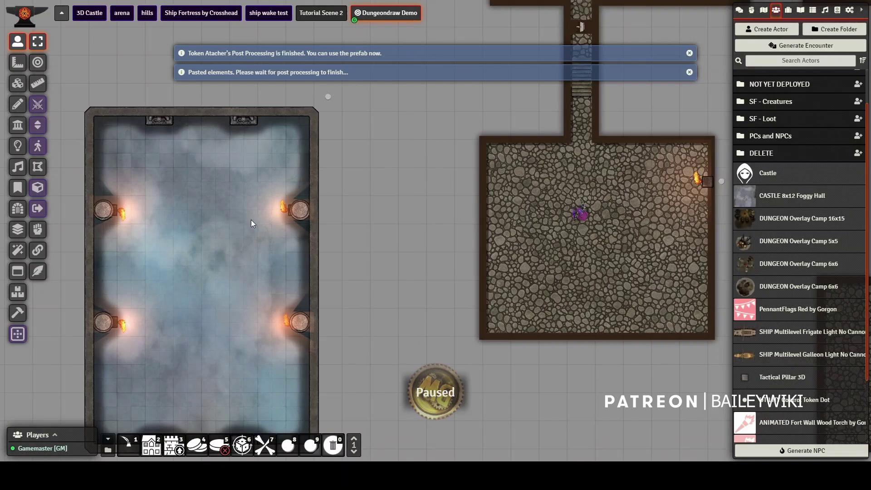
scroll(390, 221, "down", 2)
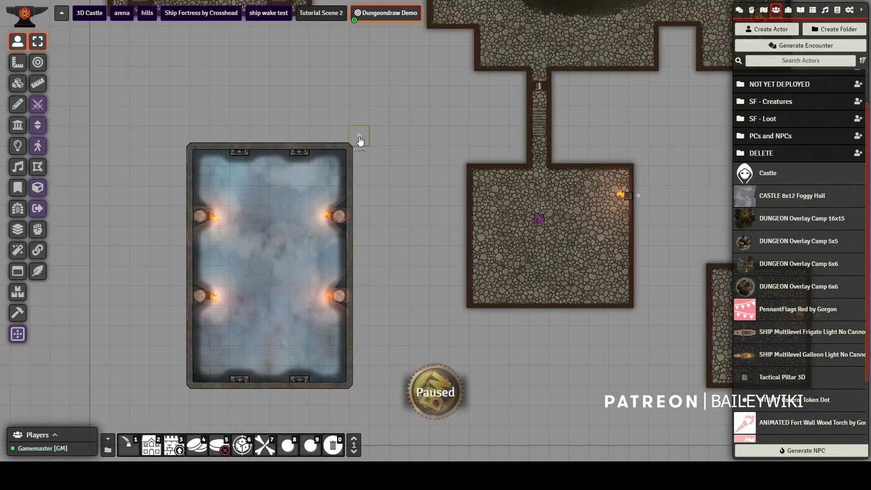
left_click_drag(386, 114, 378, 115)
scroll(438, 213, "up", 2)
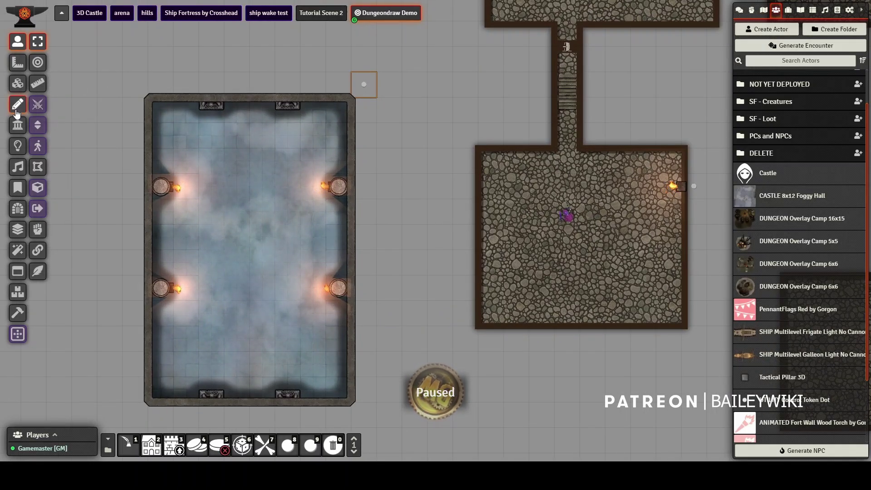
Step: Add a one-square-wide Dungeon Draw corridor joining the southern room's west side to the foggy hall's east wall
left_click(17, 209)
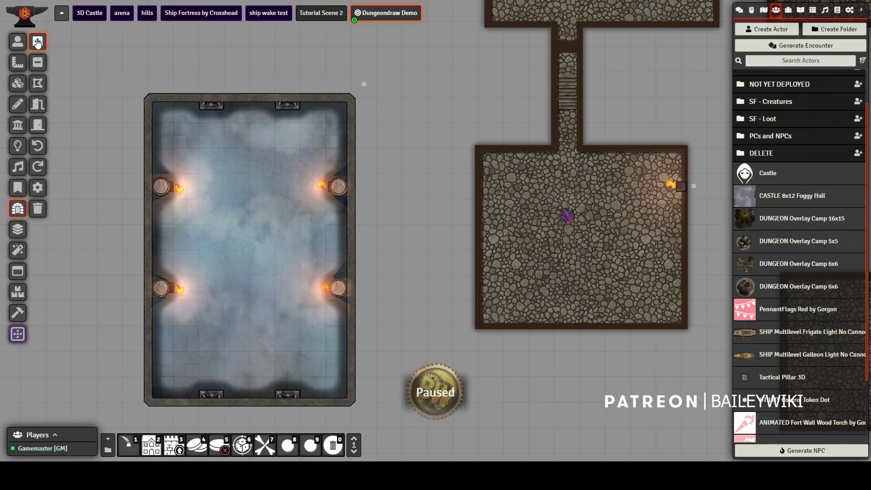
left_click_drag(493, 224, 349, 251)
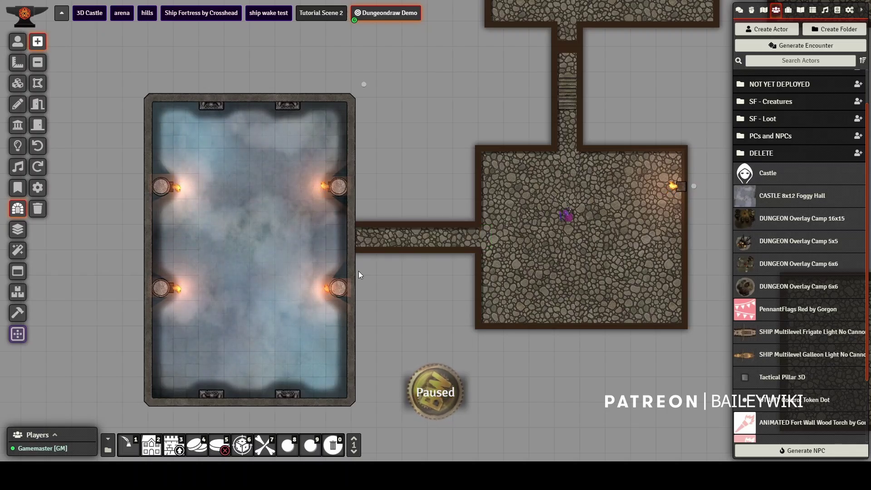
scroll(309, 227, "up", 2)
Step: Turn on TA Quick Edit and shorten the foggy hall's east wall so that it starts at the corridor's lower edge
left_click(17, 127)
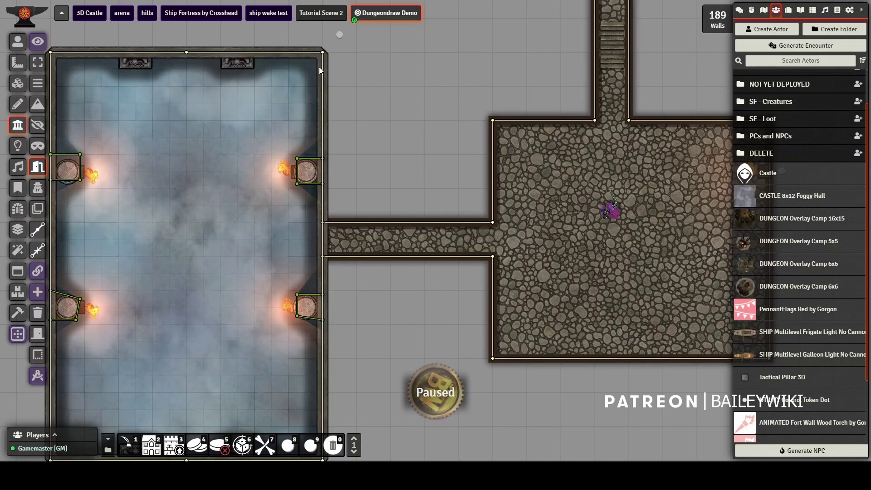
key("1")
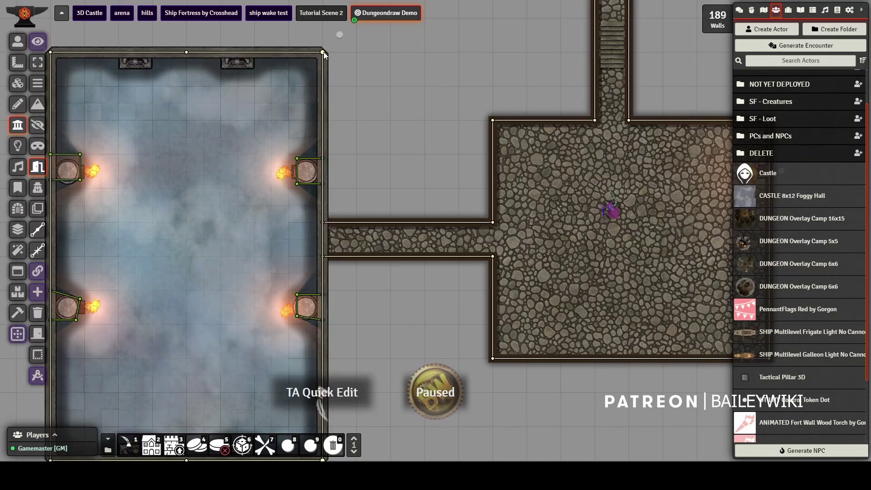
left_click_drag(323, 52, 322, 257)
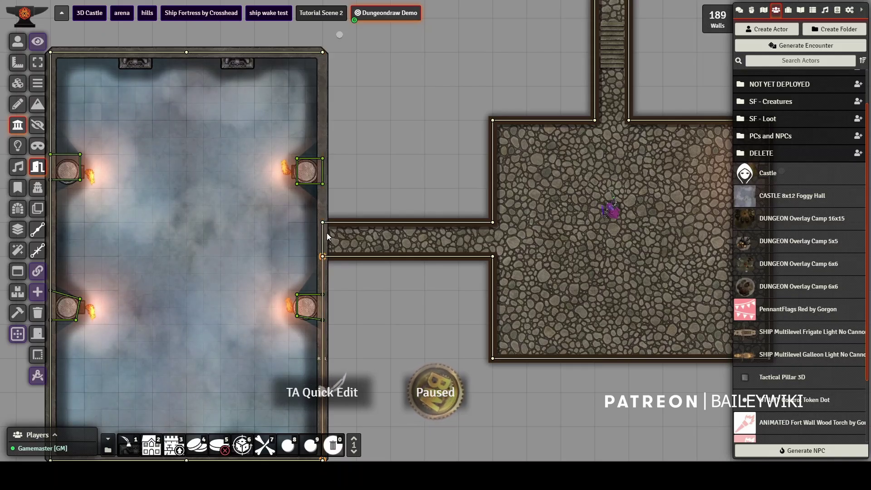
Step: Make the segment across the corridor opening a door and draw a wall from the hall's northeast corner to the corridor's upper edge
left_click(322, 225)
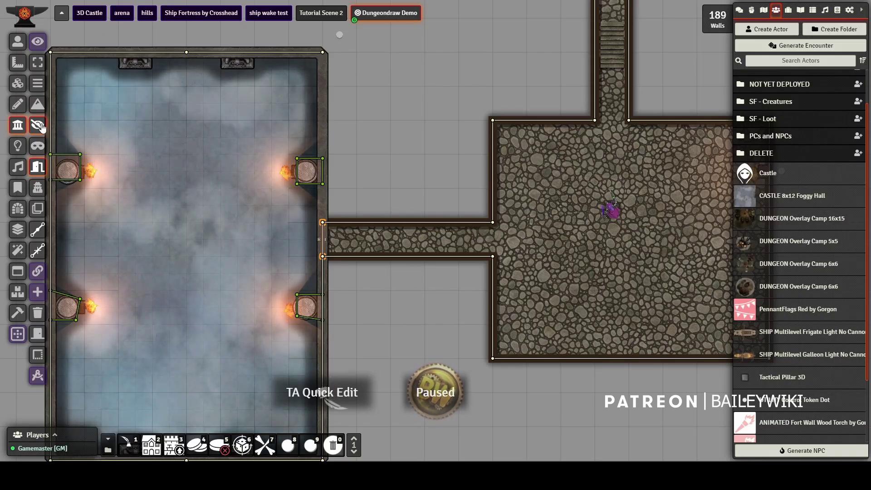
left_click(38, 84)
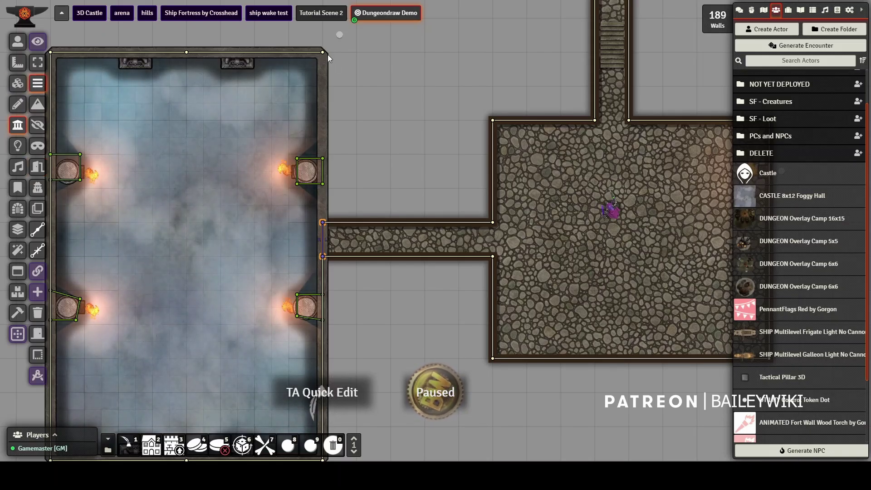
left_click_drag(322, 51, 322, 221)
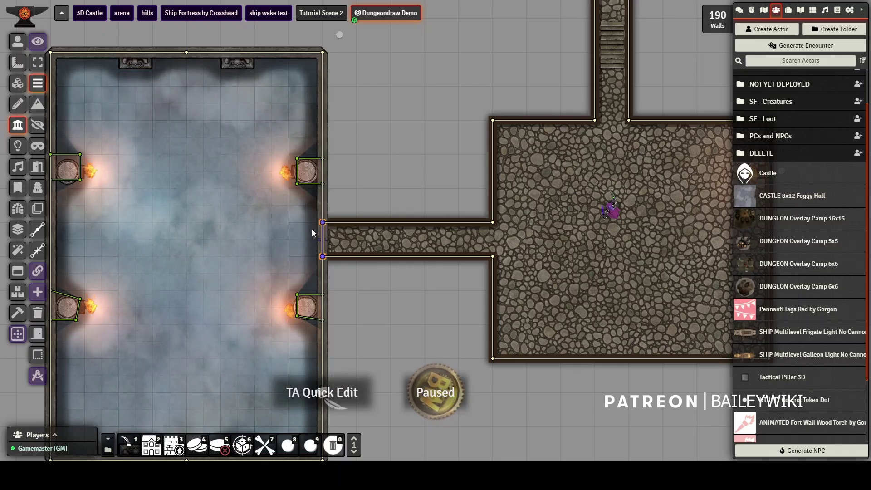
Step: Select the purple token and walk it out of the southern room and west along the new corridor toward the hall door
left_click(16, 42)
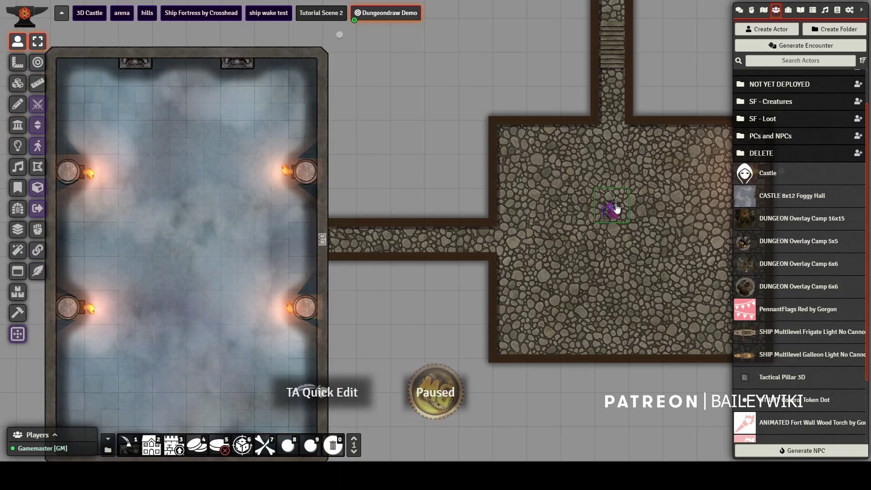
left_click(614, 209)
key("Left")
key("Down")
key("Left")
key("Left")
key("Left")
key("Left")
key("Left")
key("Left")
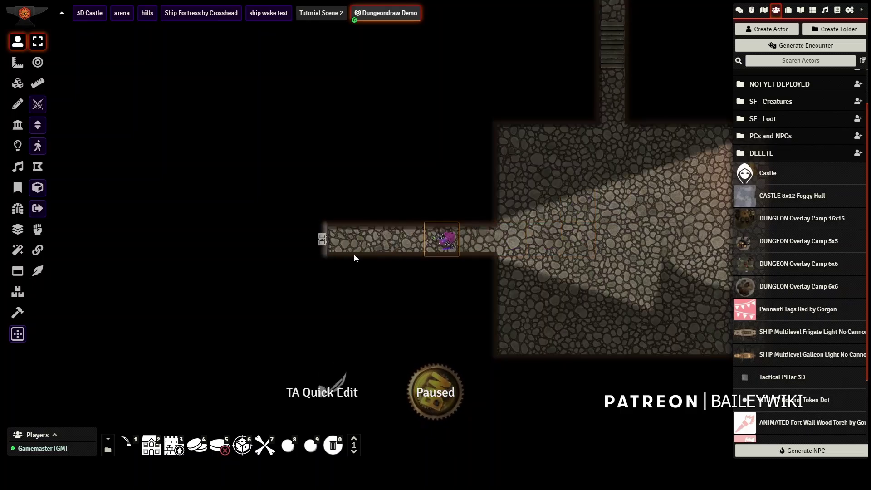
Step: Open the hall door and walk the token west into the middle of the foggy hall
left_click(323, 240)
key("Left")
key("Left")
key("Left")
key("Left")
key("Left")
left_click_drag(291, 272, 471, 219)
scroll(377, 257, "up", 5)
key("Left")
left_click_drag(376, 256, 443, 233)
scroll(437, 287, "down", 5)
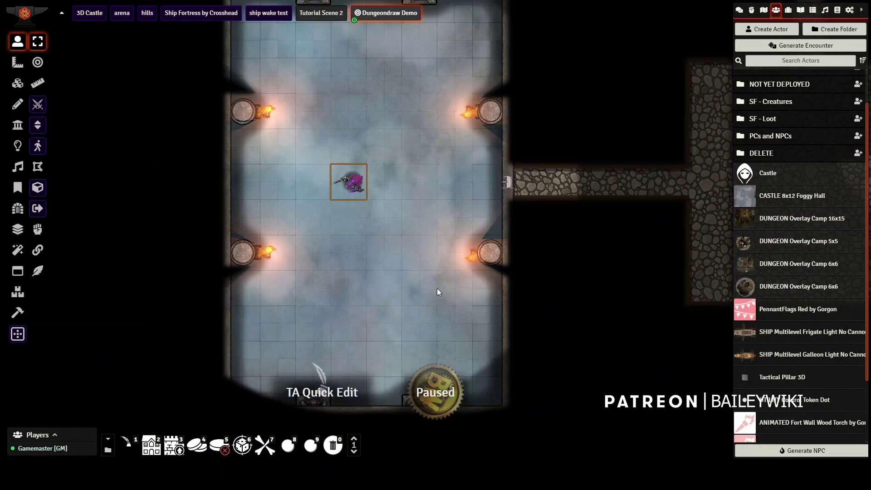
Step: Walk the token through the northern half of the foggy hall and back level with the door to check its vision
scroll(435, 317, "up", 6)
key("Up")
key("Up")
key("Up")
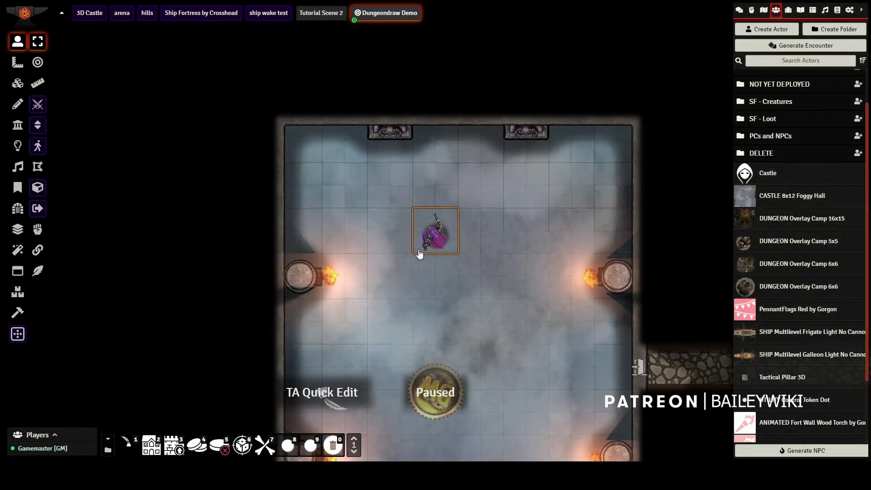
key("Right")
key("Right")
key("Down")
key("Down")
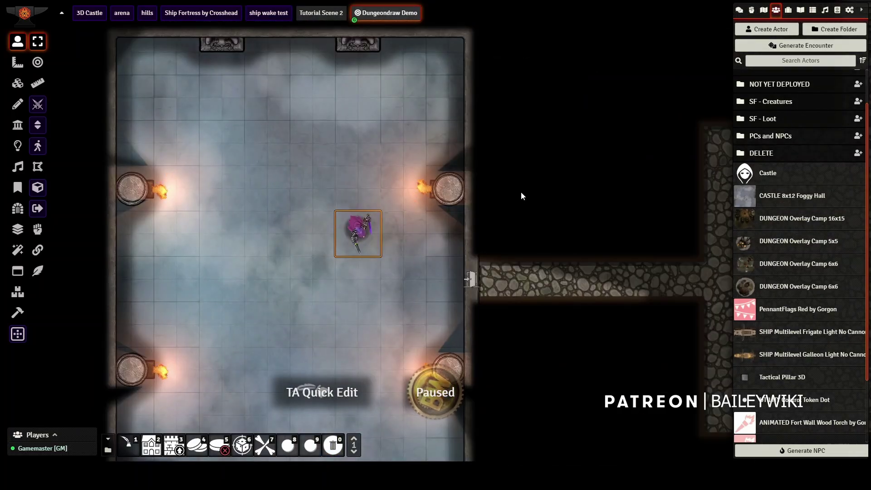
scroll(520, 192, "down", 2)
scroll(496, 281, "down", 2)
left_click_drag(513, 236, 514, 197)
key("Down")
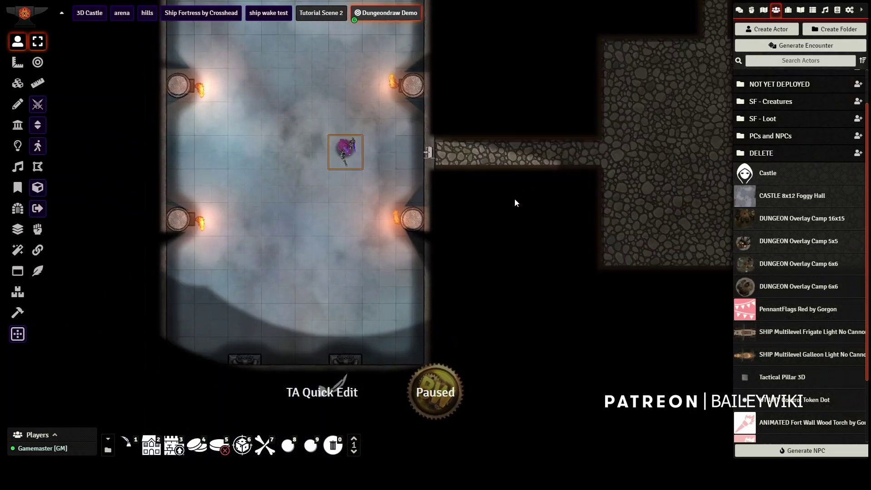
Step: Walk the token toward the southern end of the foggy hall and partway back to check its vision there
key("Left")
key("Left")
key("Down")
key("Down")
key("Down")
key("Down")
key("Up")
key("Up")
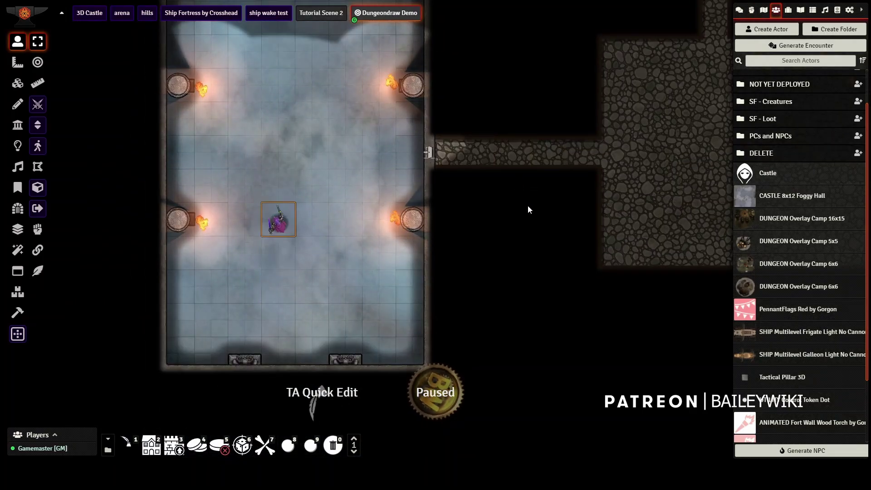
Step: Walk the token back north to the door's row and east through the open door into the corridor
key("Up")
key("Up")
key("Right")
key("Right")
key("Right")
key("Right")
key("Right")
key("Right")
key("Right")
key("Right")
key("Right")
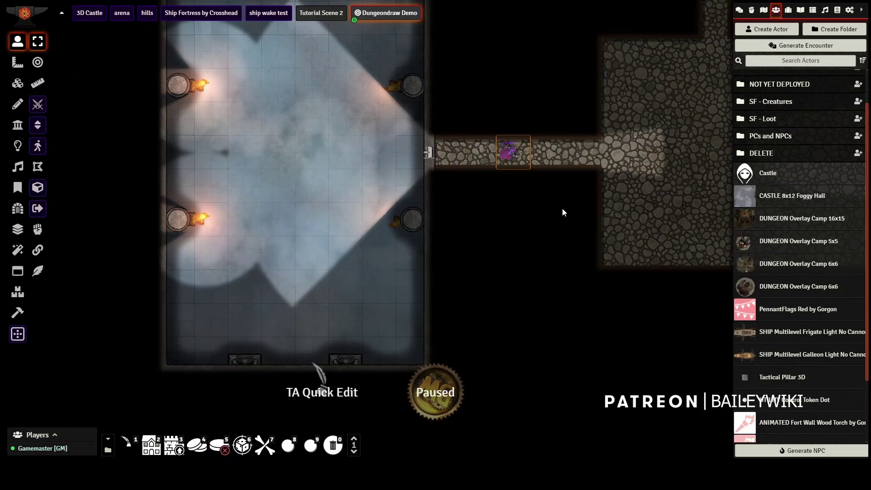
Step: Walk the token east along the corridor into the torch-lit square room and deselect it to reveal the whole map
key("Right")
key("Right")
key("Right")
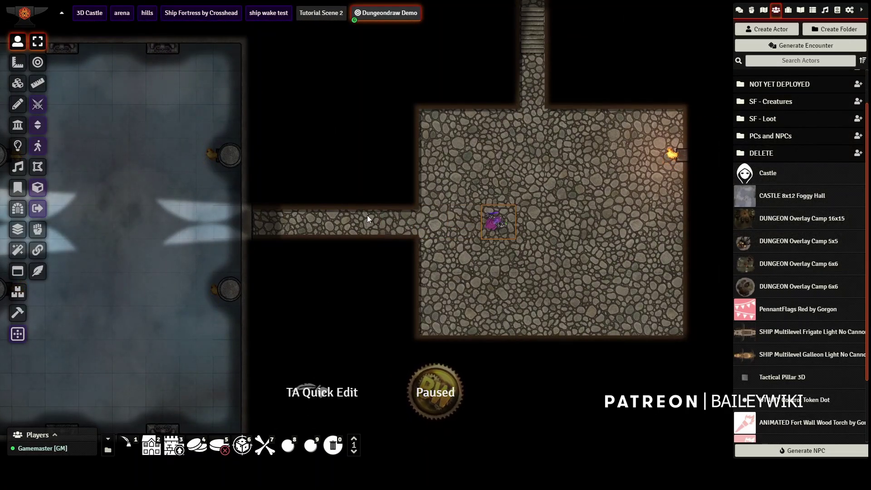
left_click(458, 191)
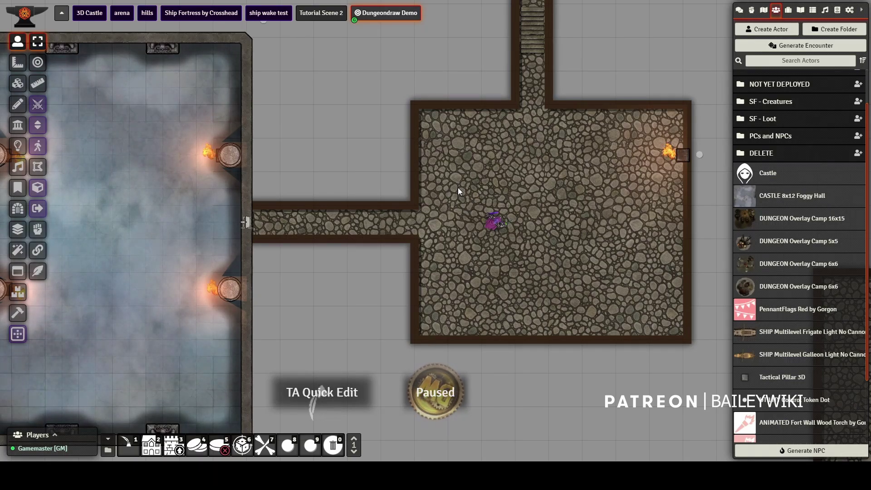
Step: Look over the dungeon layout, examining the foggy hall, the stair corridor, the camp rooms and the unconnected small room
scroll(471, 179, "down", 9)
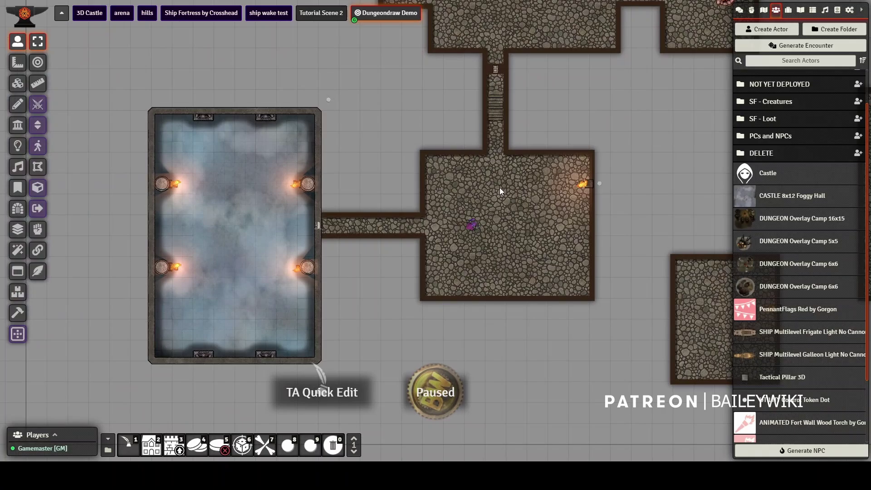
left_click_drag(493, 223, 409, 233)
scroll(408, 230, "down", 6)
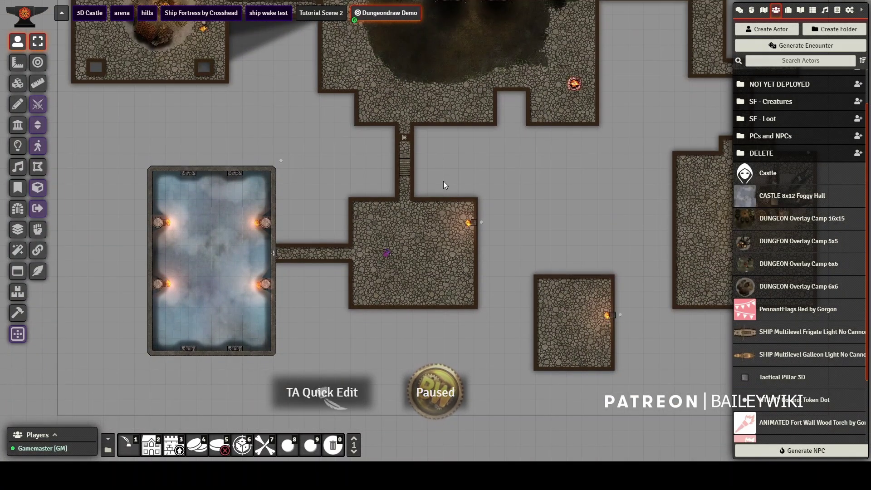
left_click_drag(443, 178, 437, 270)
left_click_drag(445, 186, 441, 219)
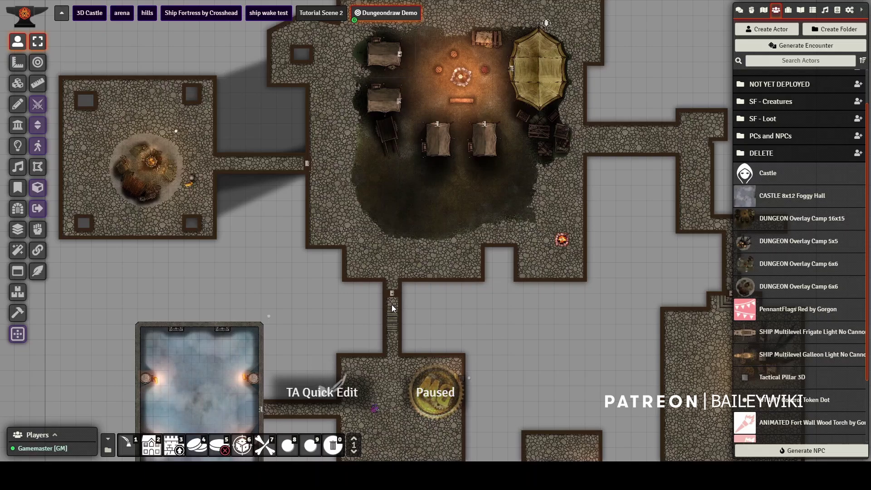
scroll(221, 288, "up", 5)
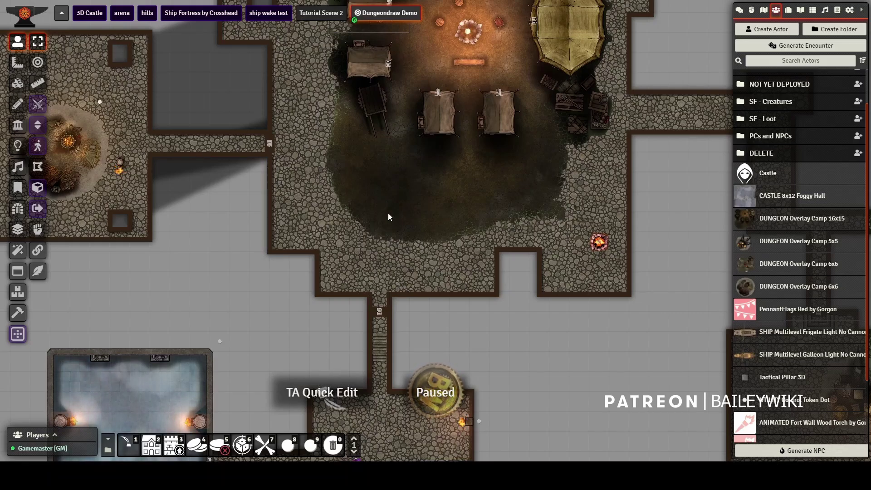
left_click_drag(459, 271, 428, 290)
scroll(428, 290, "up", 6)
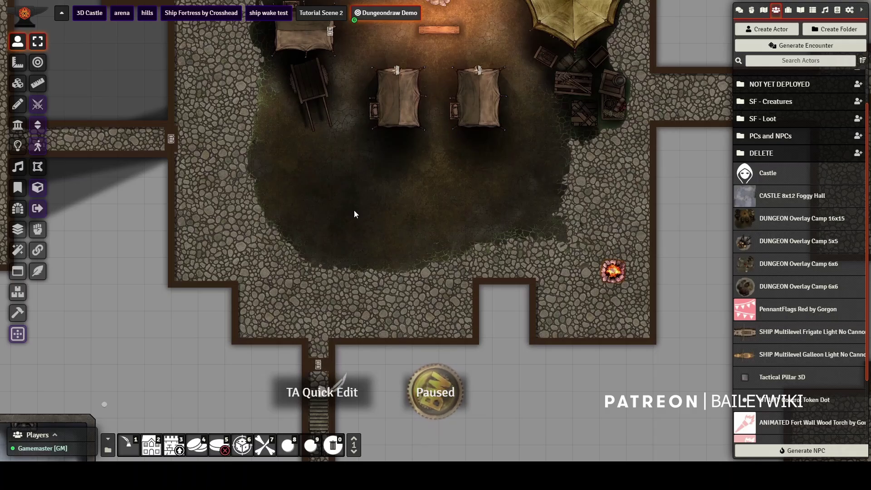
scroll(354, 210, "down", 5)
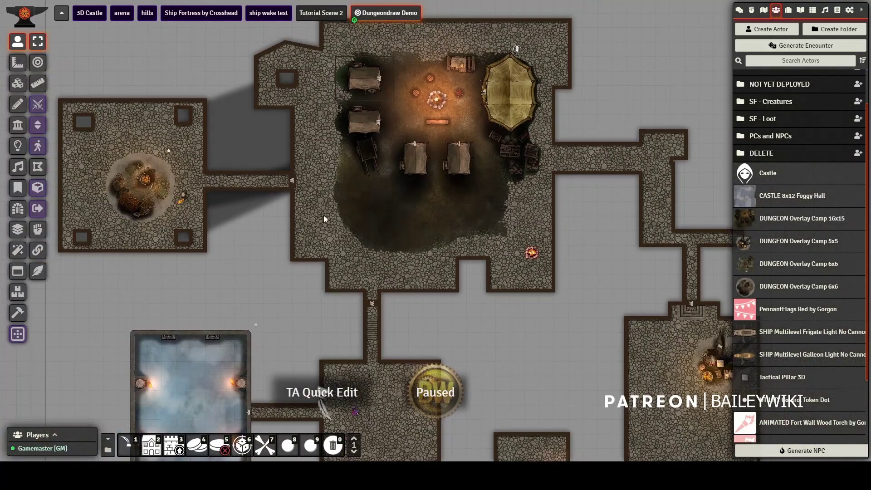
left_click_drag(324, 215, 305, 225)
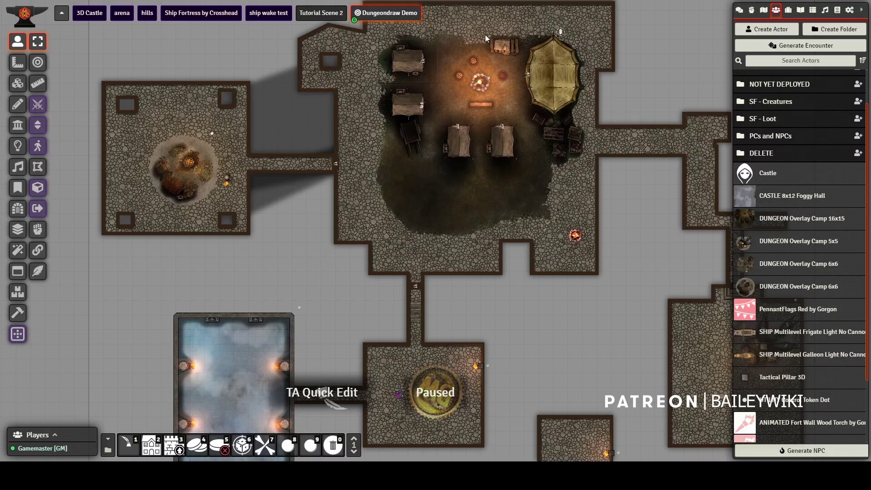
left_click_drag(544, 352, 512, 239)
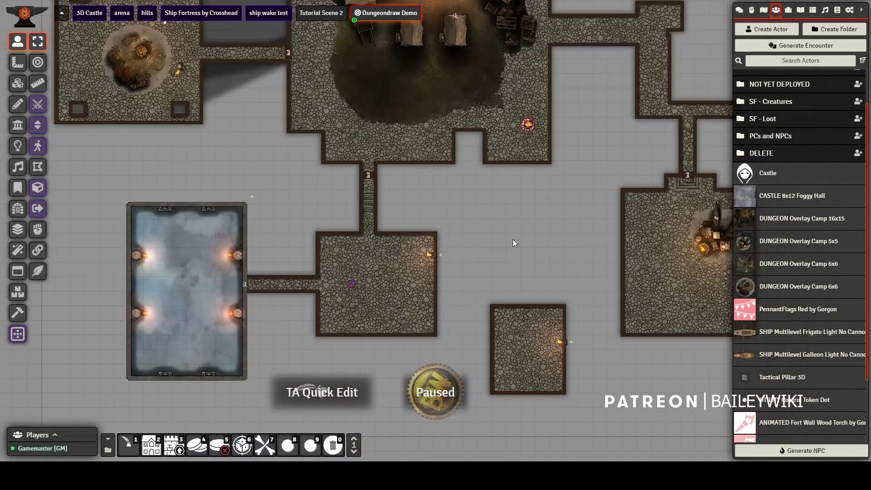
scroll(496, 241, "up", 3)
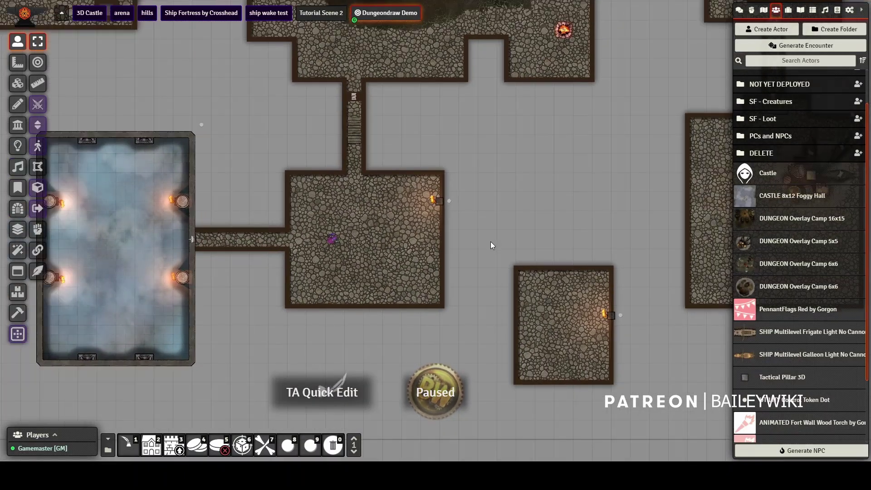
scroll(491, 241, "down", 1)
scroll(498, 200, "down", 1)
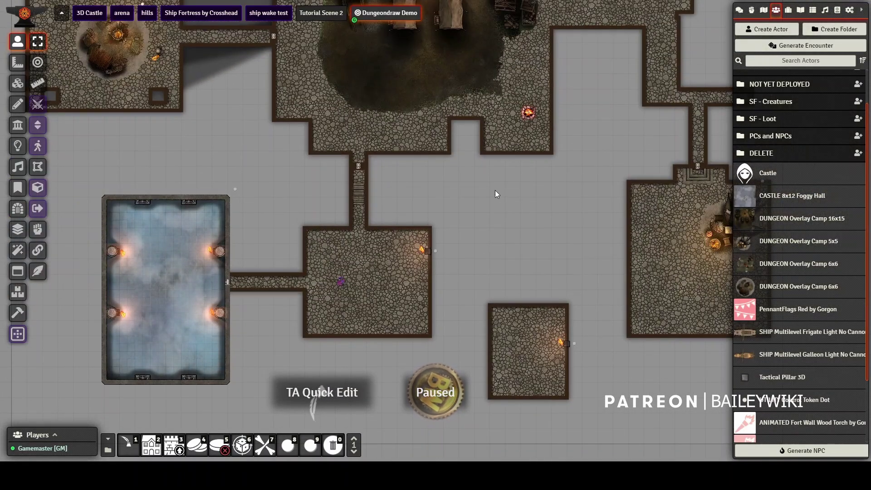
left_click_drag(494, 194, 420, 295)
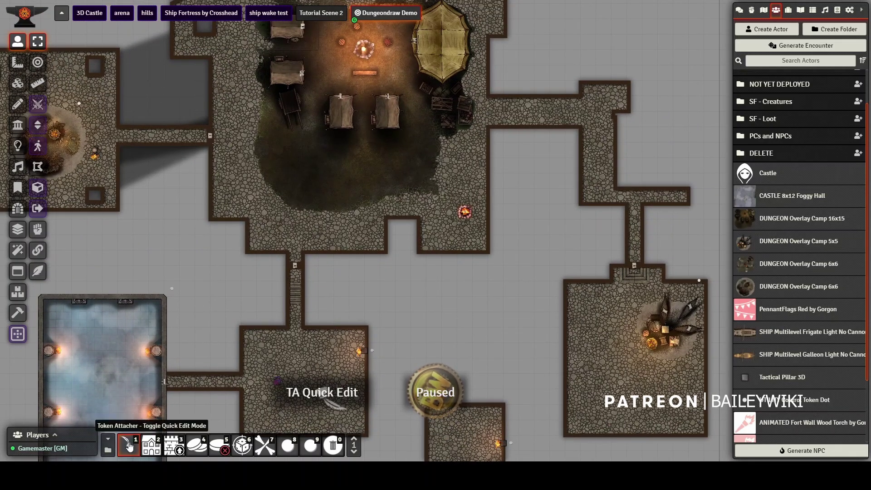